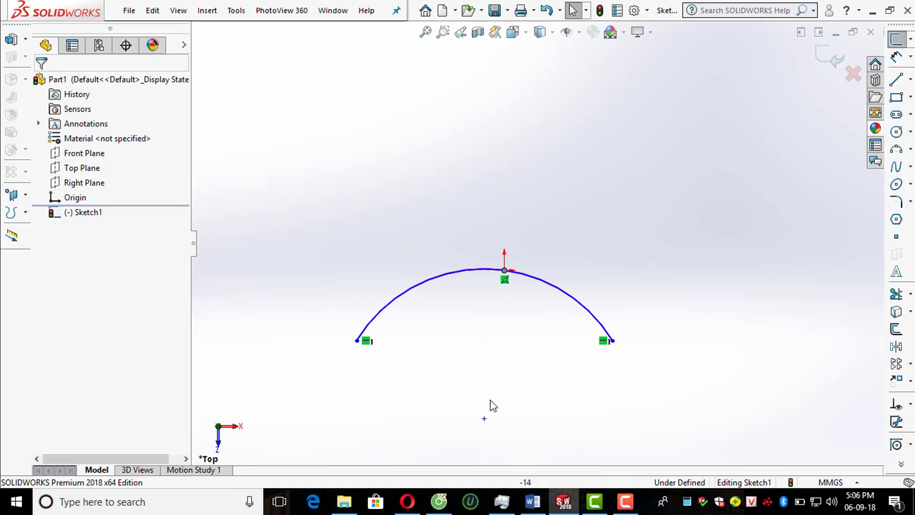
Step: Add a Vertical relation between the arc's center point and the origin
left_click(484, 419)
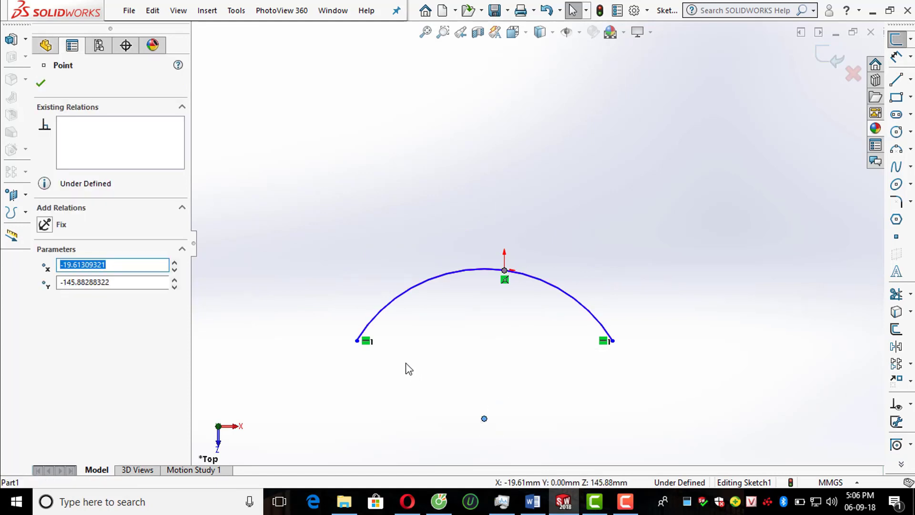
left_click(505, 270, "ctrl")
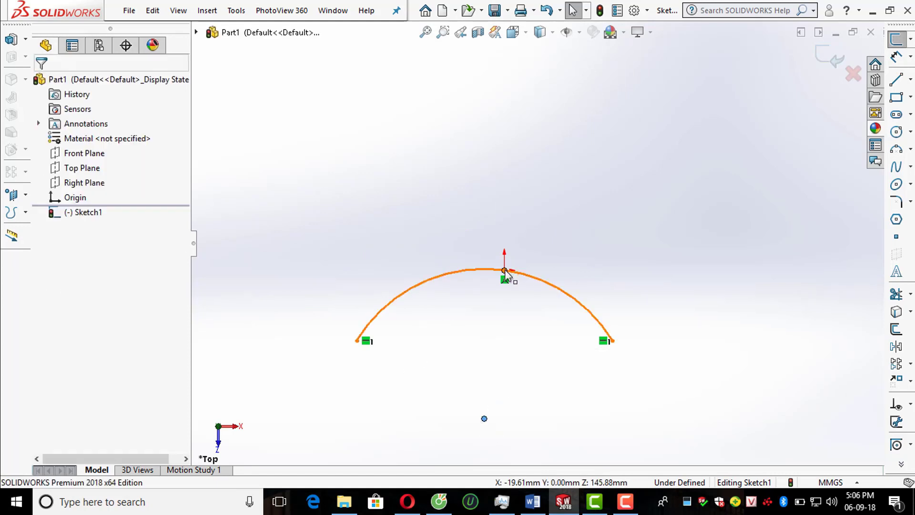
left_click(53, 316)
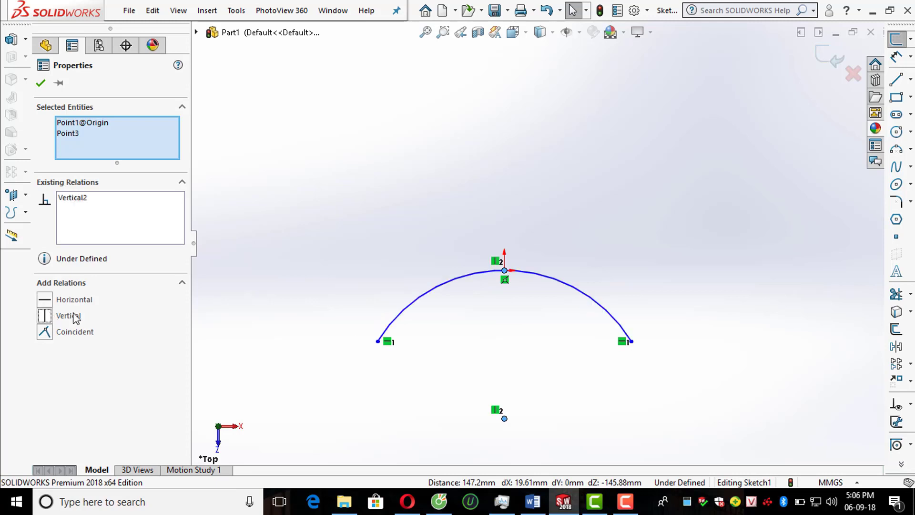
left_click(409, 370)
scroll(416, 370, "up", 3)
scroll(728, 243, "down", 3)
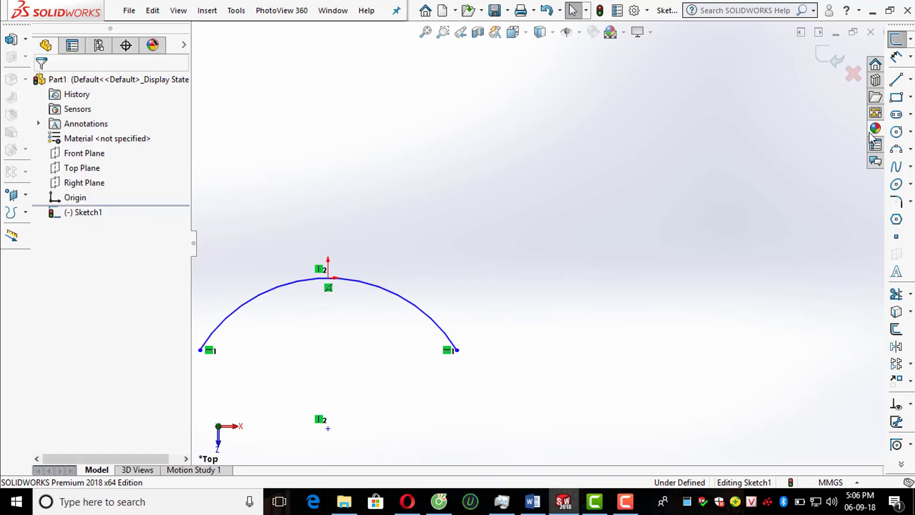
Step: Dimension the arc's radius and set it to 300 mm
left_click(896, 58)
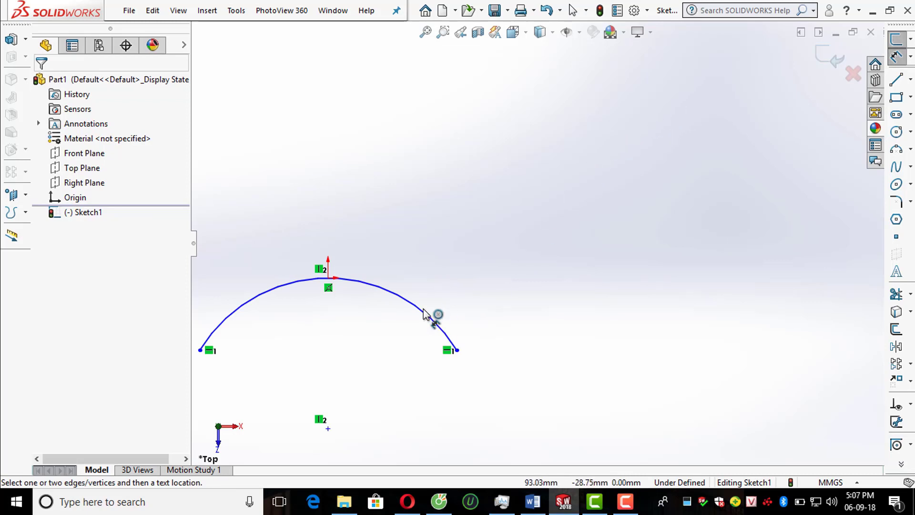
left_click(441, 322)
left_click(484, 296)
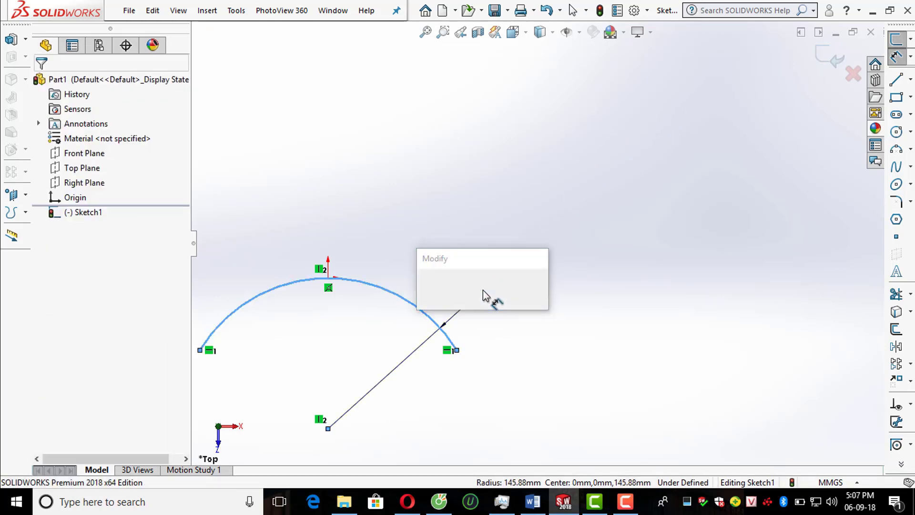
type("300")
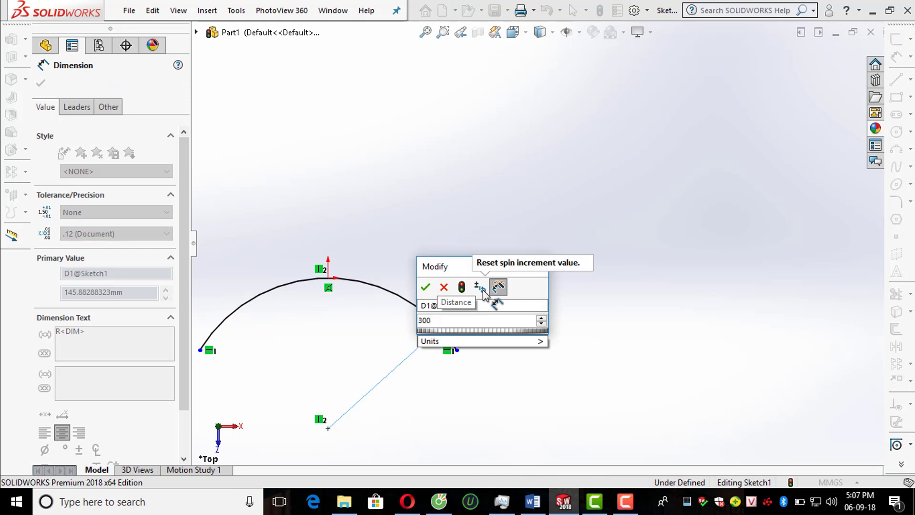
key("Return")
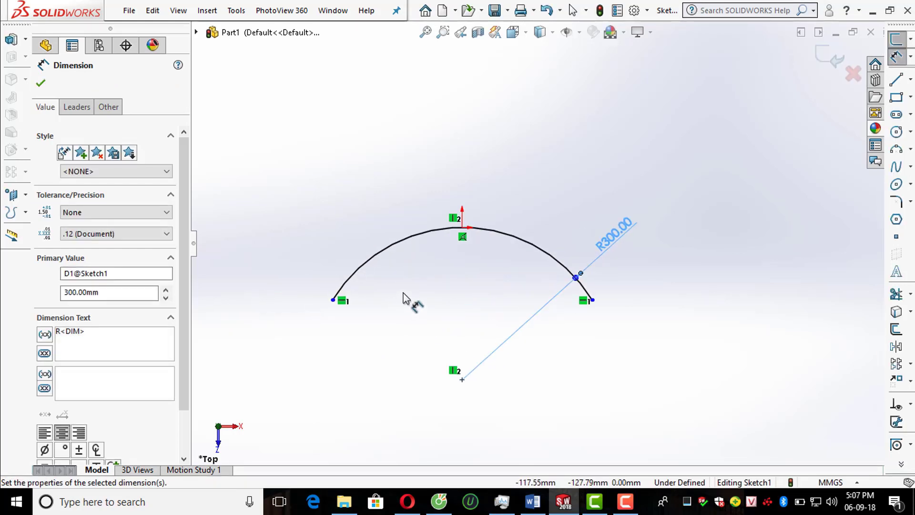
Step: Dimension the horizontal distance between the origin and the arc's right endpoint as 75 mm
scroll(589, 292, "down", 3)
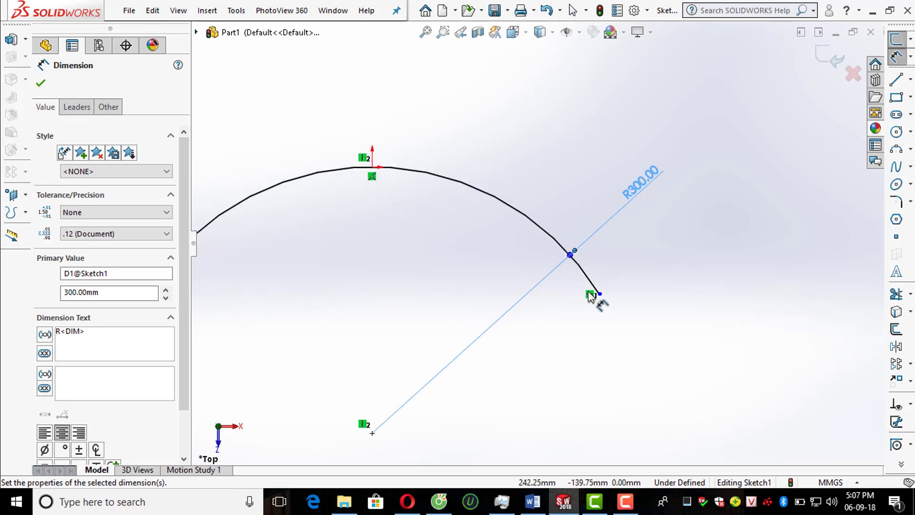
left_click(600, 294)
left_click(375, 175)
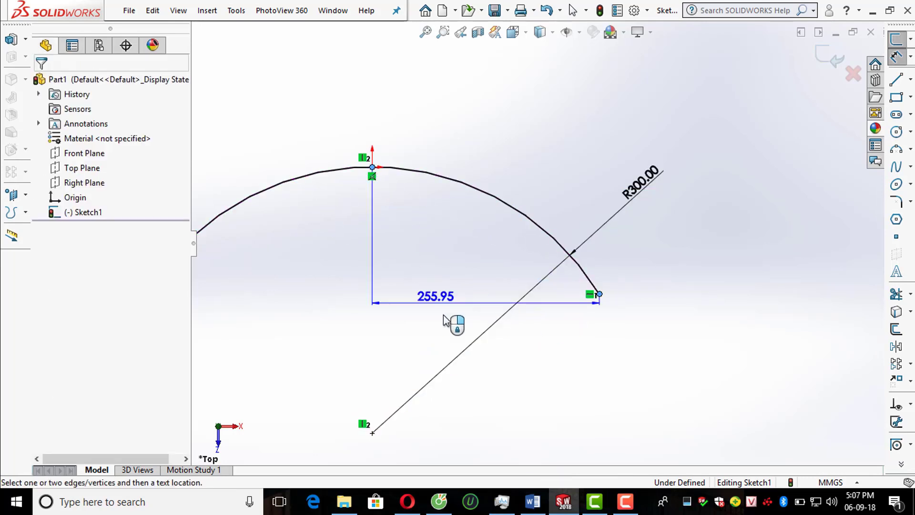
left_click(474, 370)
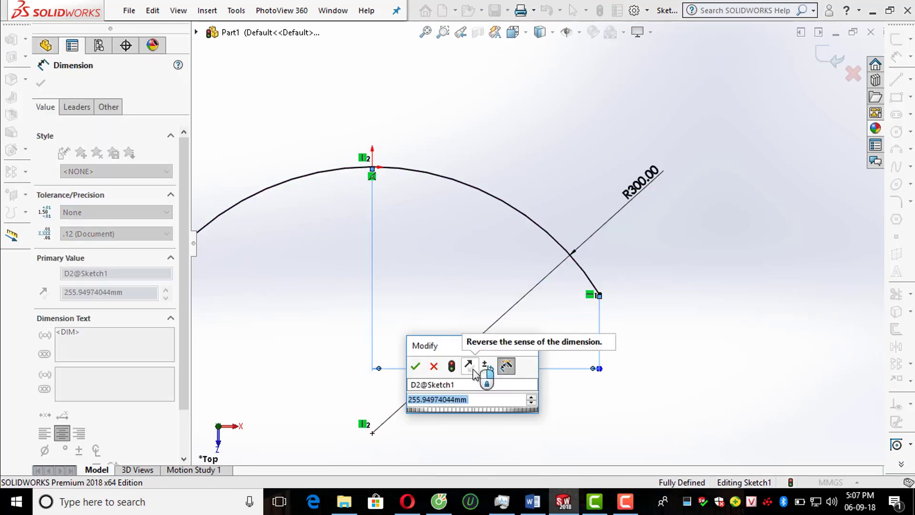
type("75")
key("Return")
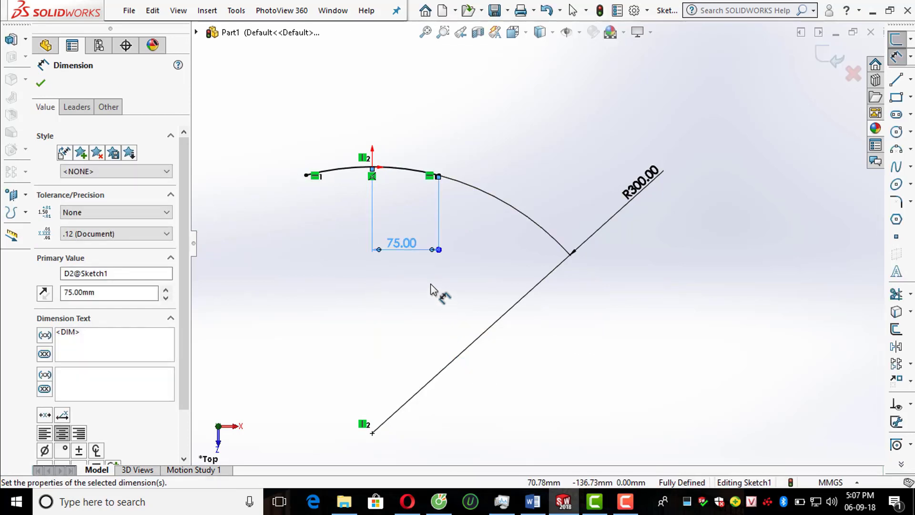
scroll(381, 224, "up", 2)
scroll(420, 224, "down", 4)
scroll(500, 223, "down", 3)
left_click(415, 278)
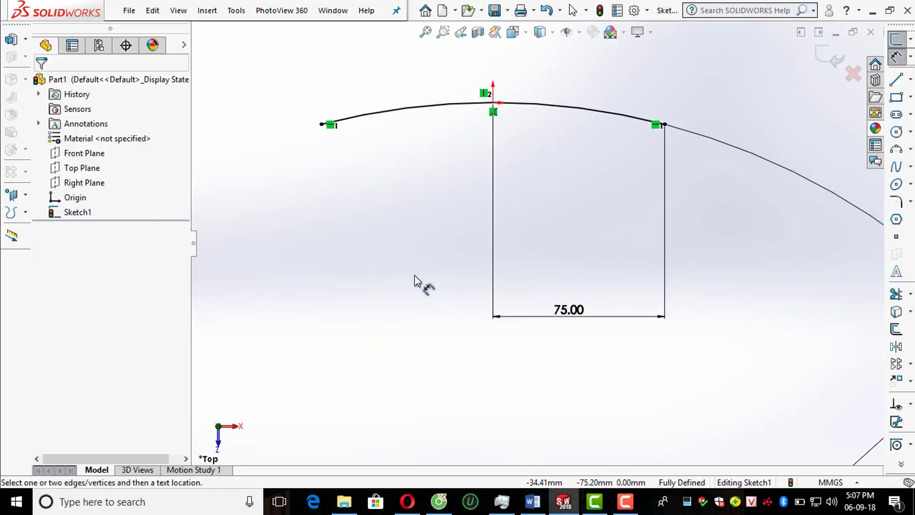
Step: Offset the arc by 10 mm toward its center, keeping the offset dimension
scroll(414, 278, "up", 3)
scroll(568, 167, "down", 3)
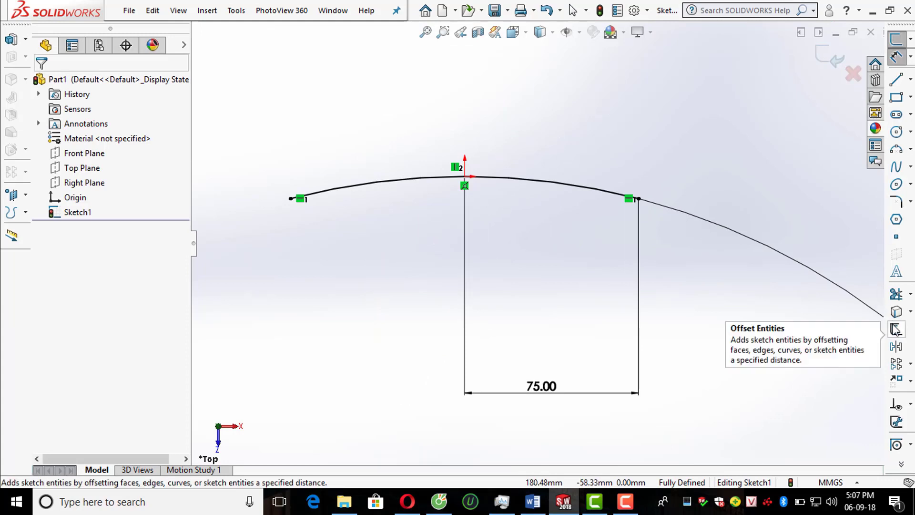
left_click(896, 329)
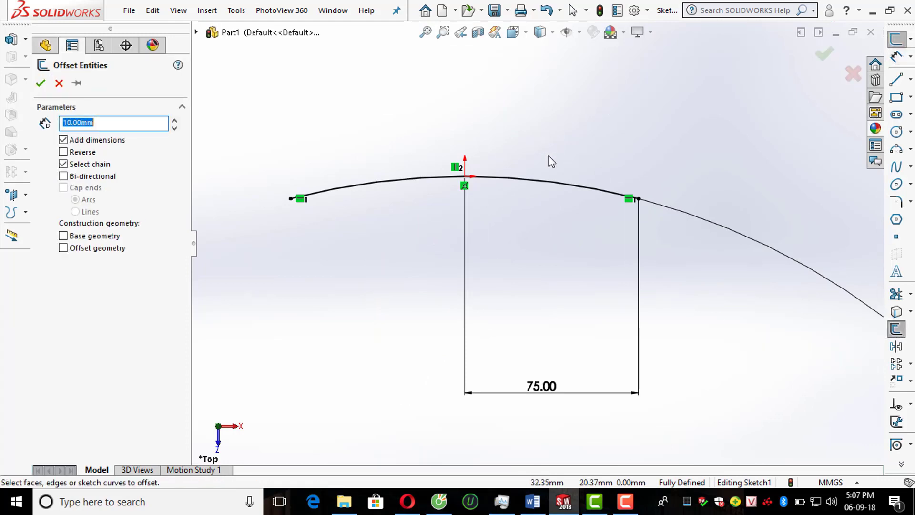
left_click(564, 186)
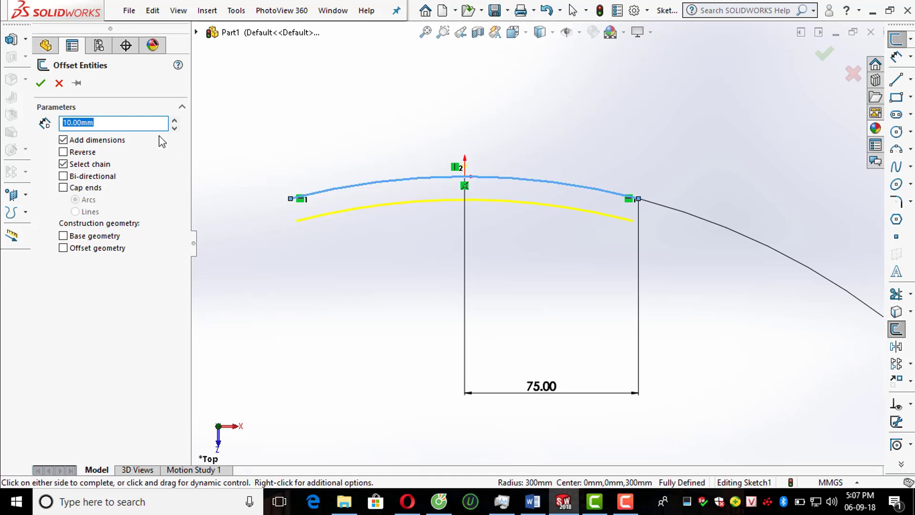
left_click(40, 84)
scroll(752, 217, "up", 3)
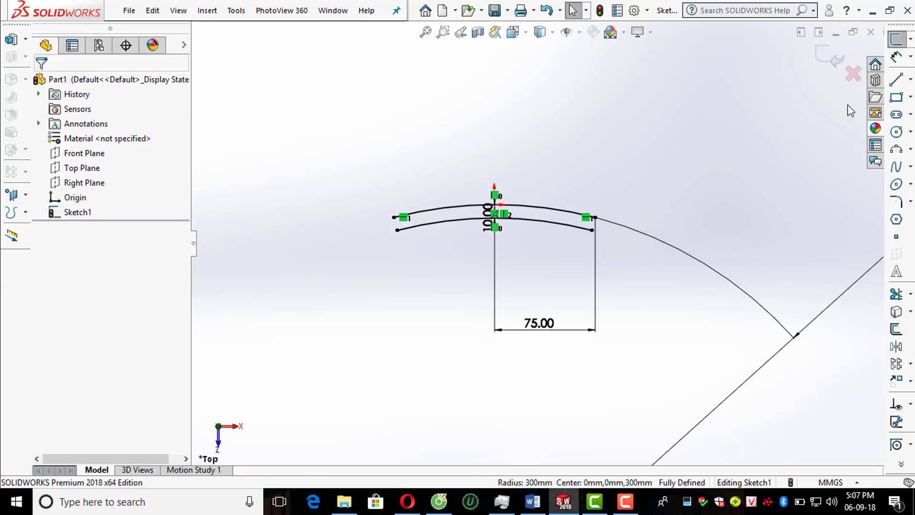
Step: Draw a line joining the right endpoints of the two arcs and a vertical line from the origin to the lower arc
left_click(900, 80)
scroll(644, 257, "down", 5)
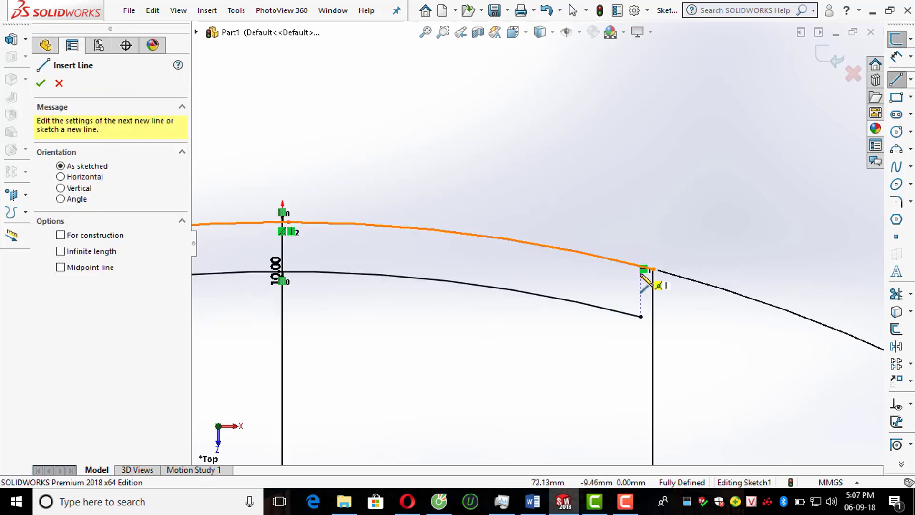
left_click(654, 270)
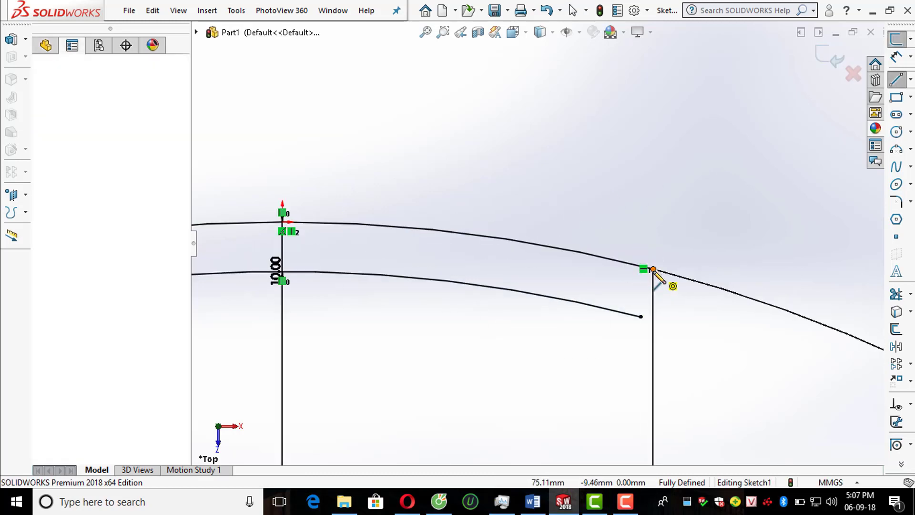
left_click(640, 317)
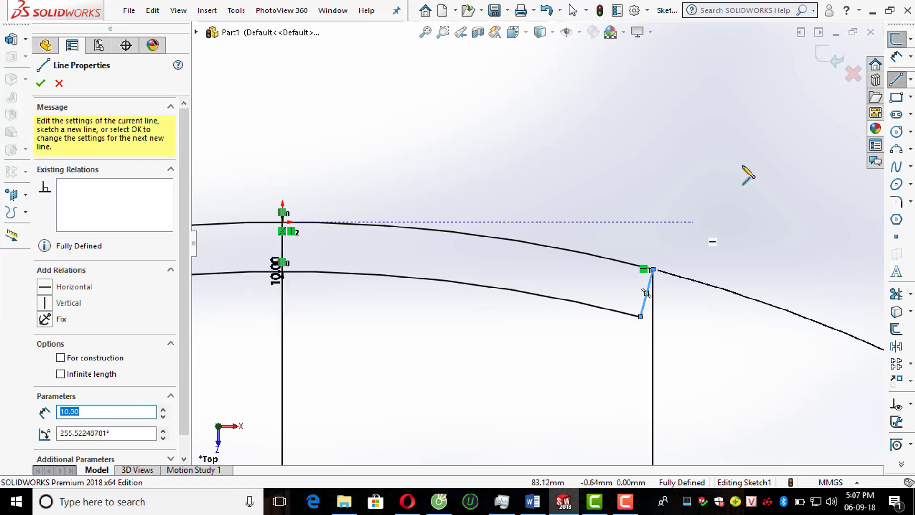
left_click(283, 223)
scroll(301, 286, "down", 2)
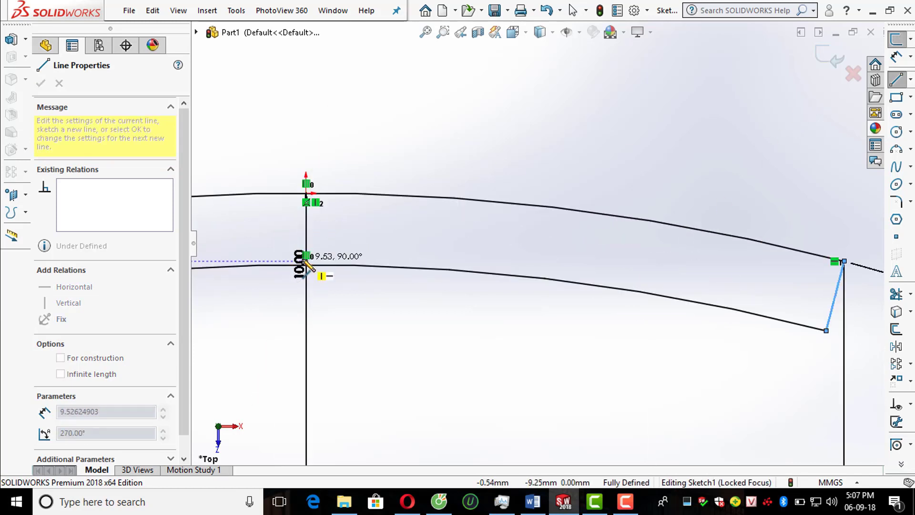
left_click(305, 267)
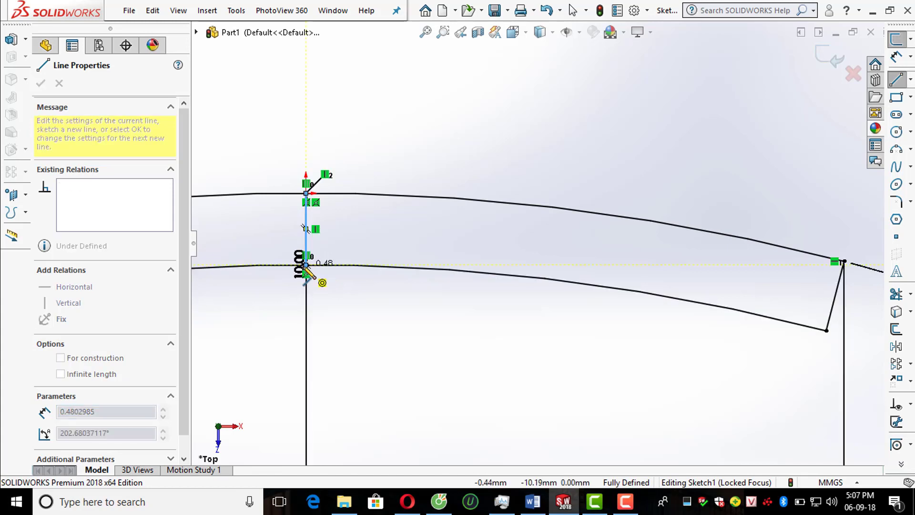
key("Escape")
scroll(513, 263, "up", 5)
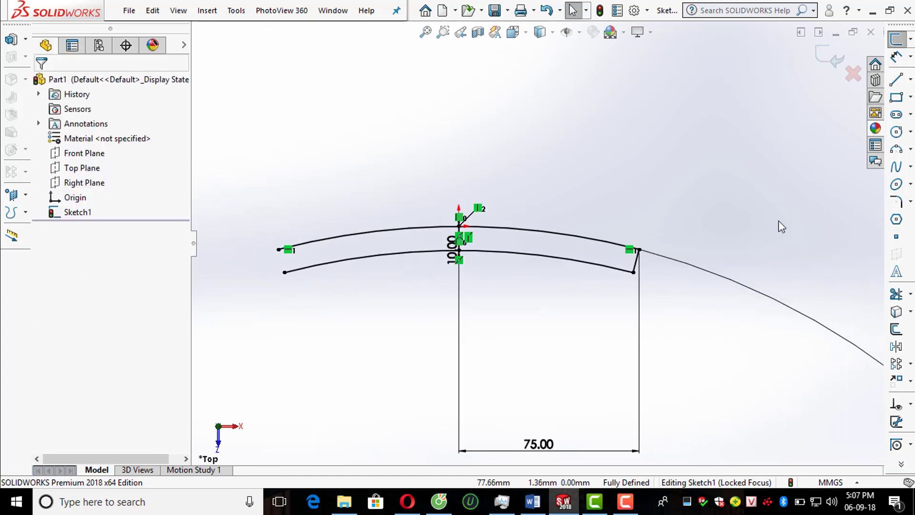
Step: Trim away the portions of both arcs to the left of the vertical line with Power trim
left_click(896, 294)
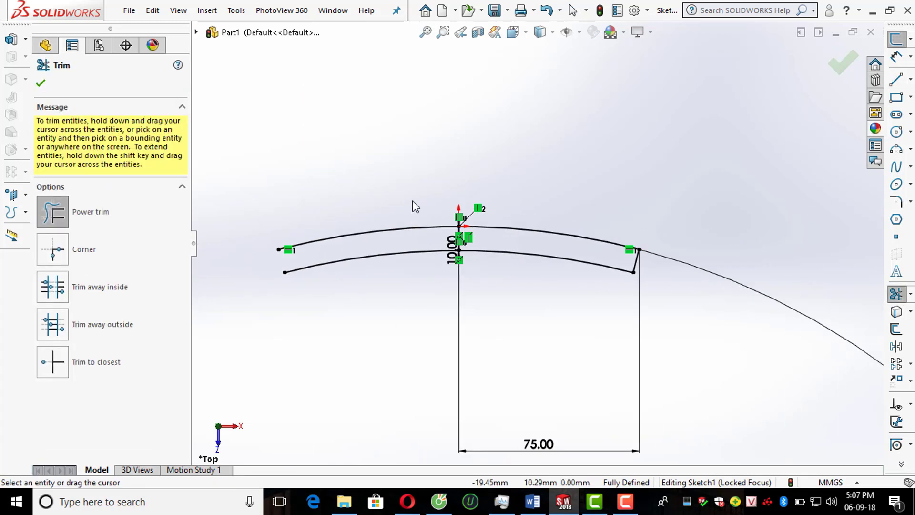
left_click_drag(413, 200, 395, 261)
scroll(439, 251, "up", 4)
scroll(533, 261, "down", 6)
scroll(533, 261, "up", 6)
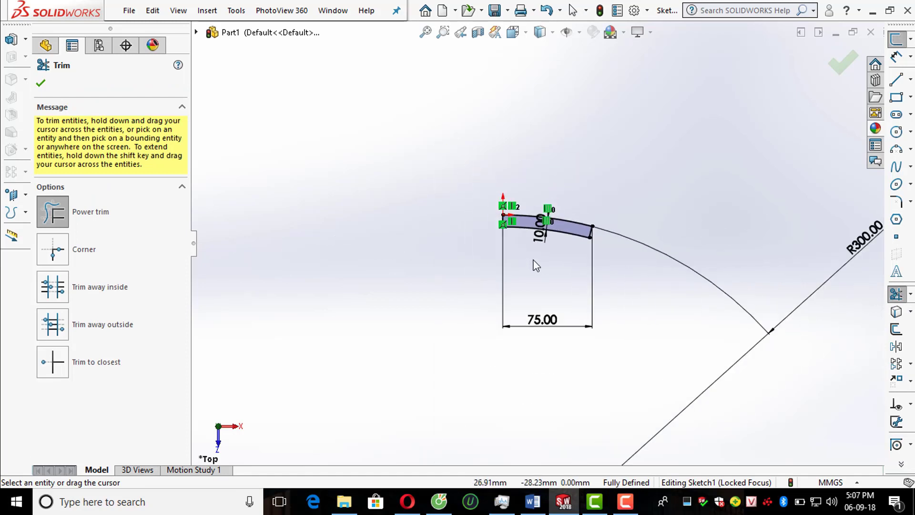
scroll(602, 207, "down", 2)
scroll(683, 205, "down", 3)
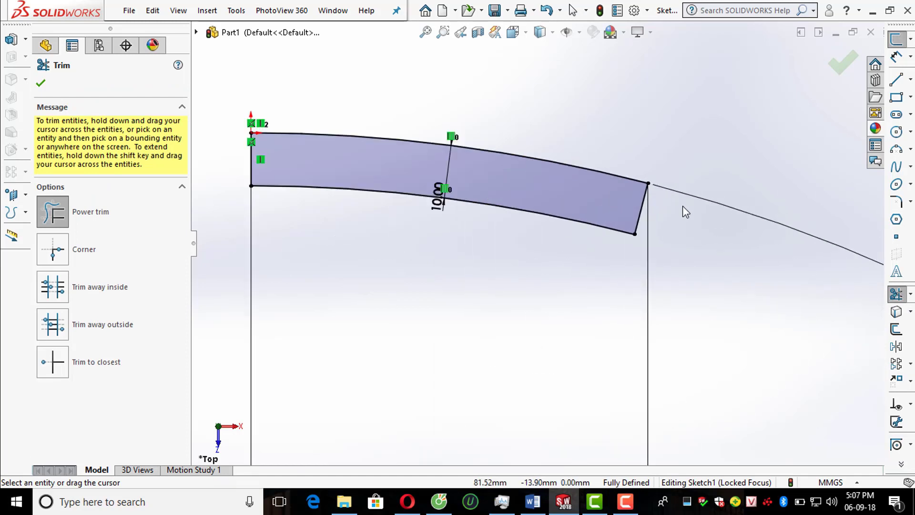
Step: Draw an infinite horizontal centerline about 49 mm below the origin
scroll(683, 205, "up", 2)
left_click(910, 80)
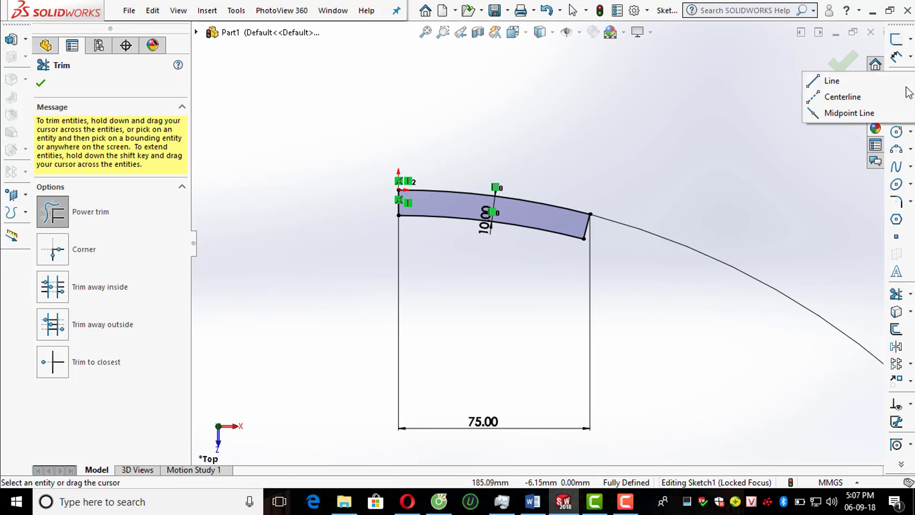
left_click(885, 97)
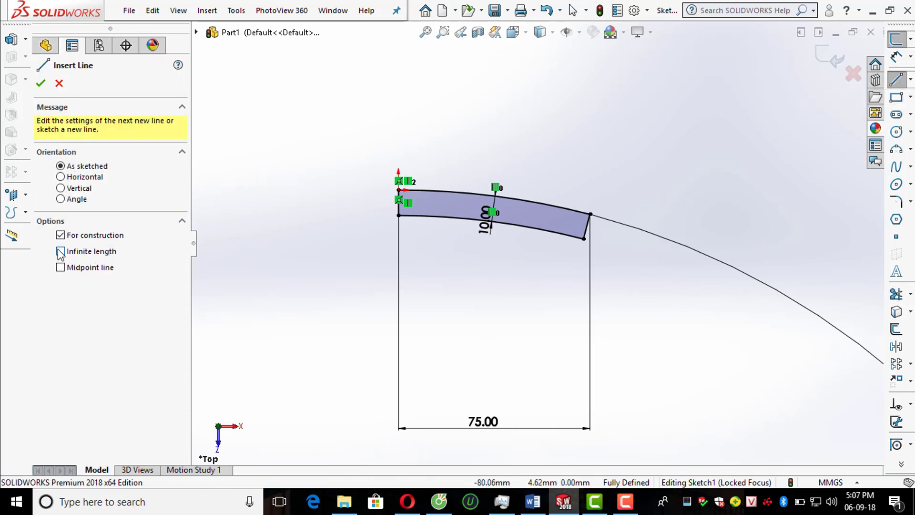
left_click(398, 315)
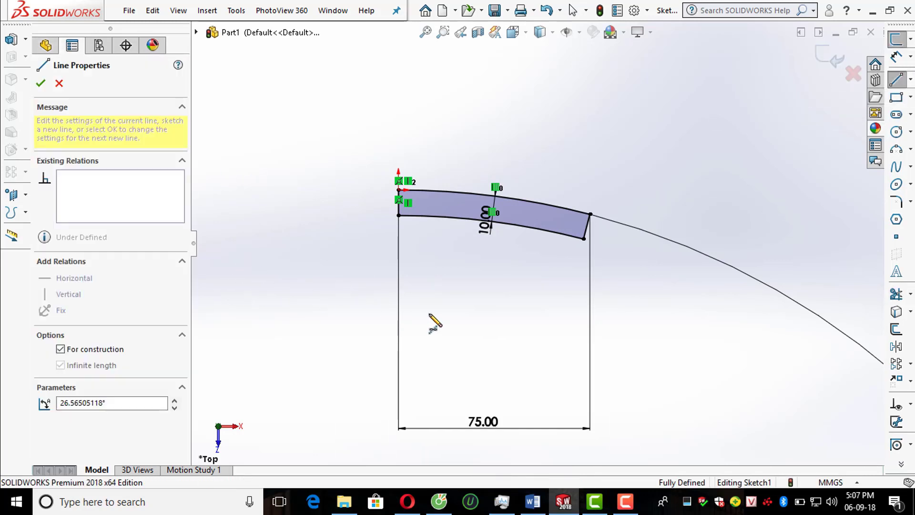
Step: Dimension the distance between the origin and the horizontal centerline as 50 mm
left_click(896, 56)
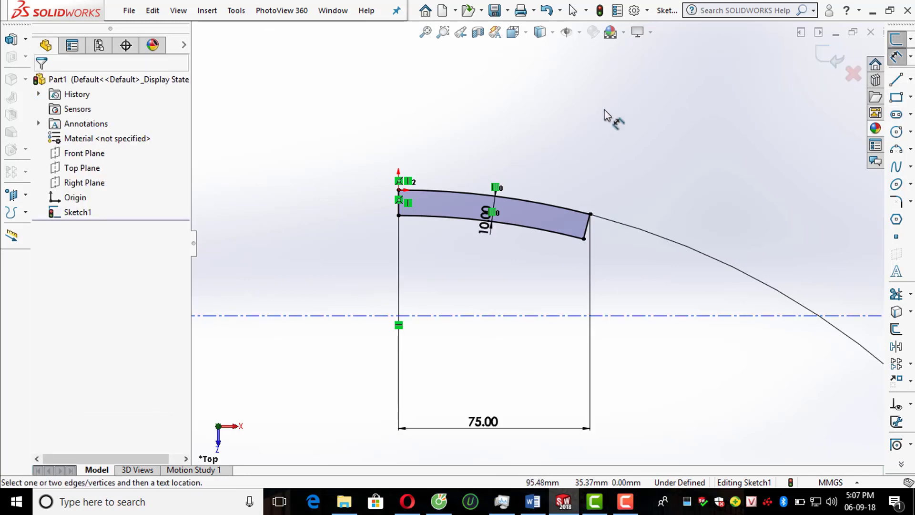
left_click(399, 190)
left_click(358, 316)
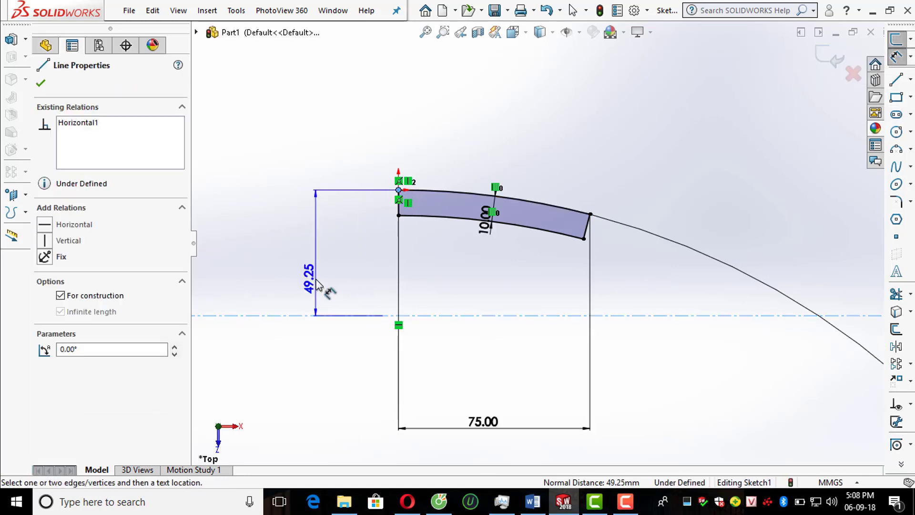
left_click(329, 282)
type("50")
key("Return")
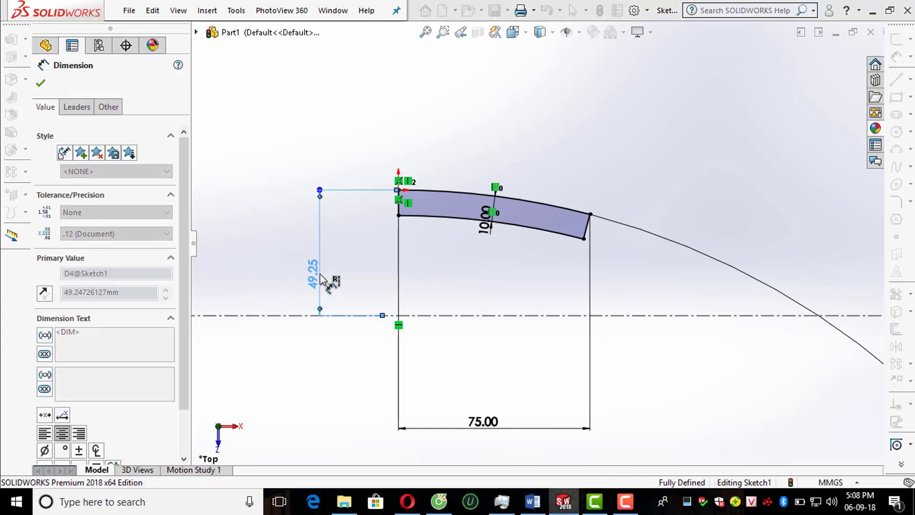
left_click(41, 85)
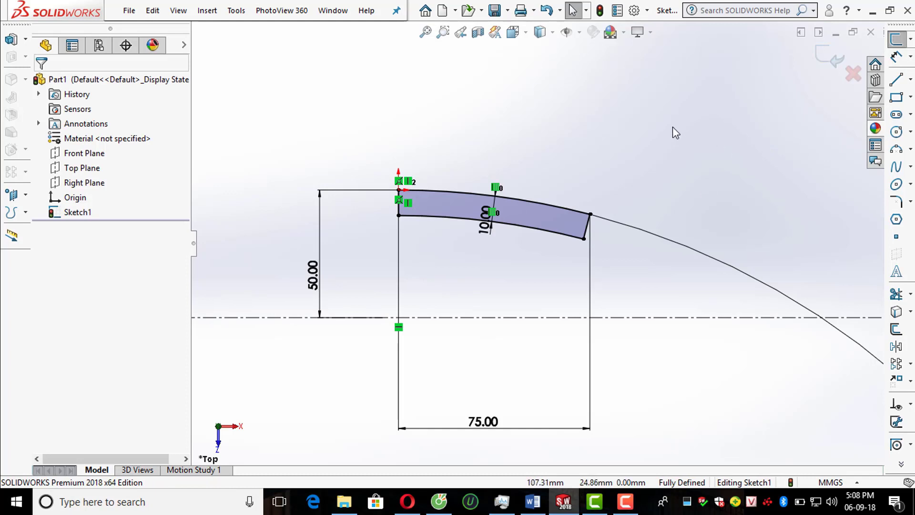
Step: Mirror the strip's two arcs and two end lines about the horizontal centerline, keeping the originals, and exit the sketch
left_click_drag(674, 127, 325, 260)
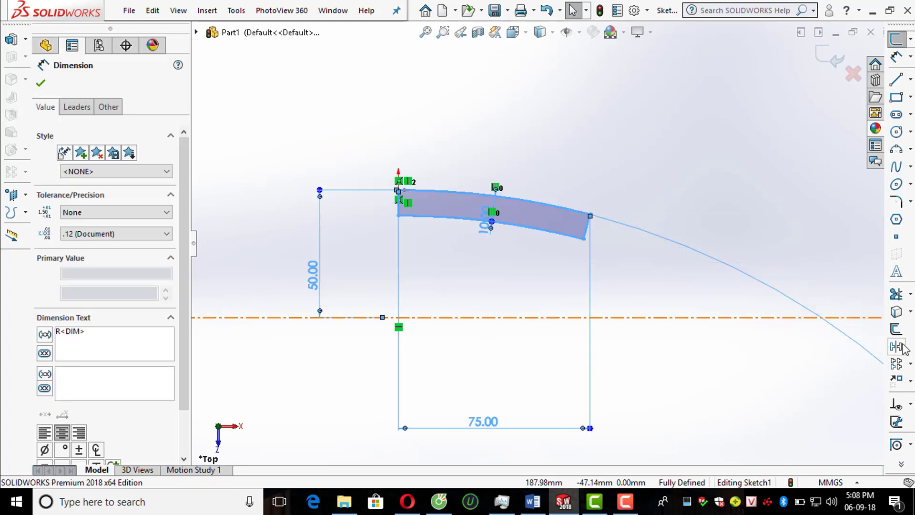
left_click(896, 347)
left_click(688, 318)
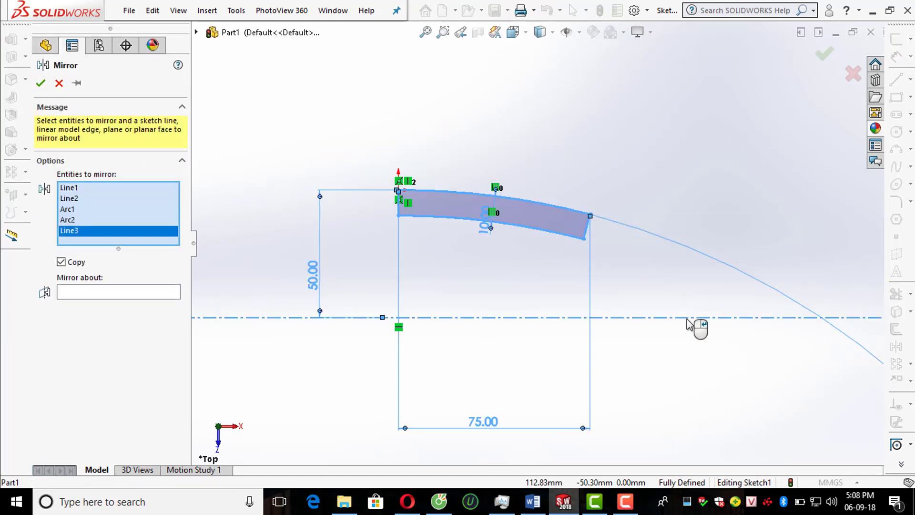
right_click(153, 230)
left_click(185, 256)
left_click(143, 284)
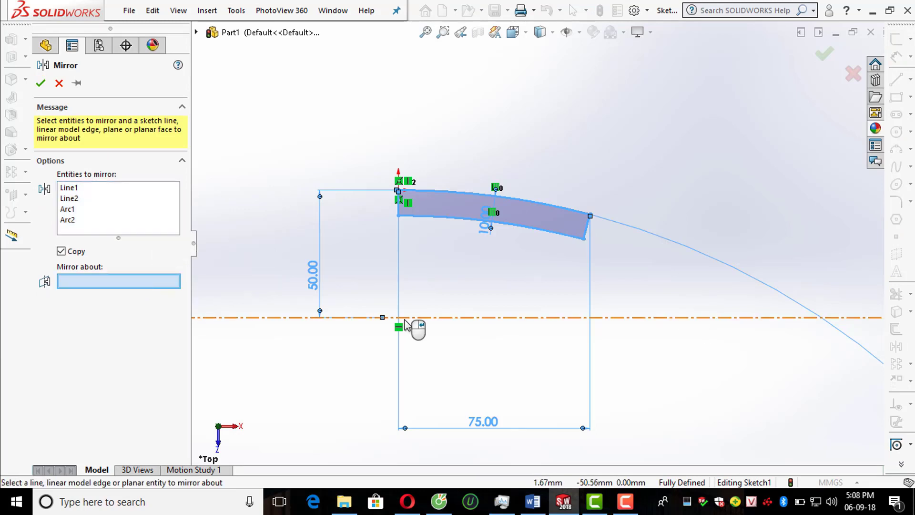
left_click(404, 317)
scroll(479, 299, "up", 3)
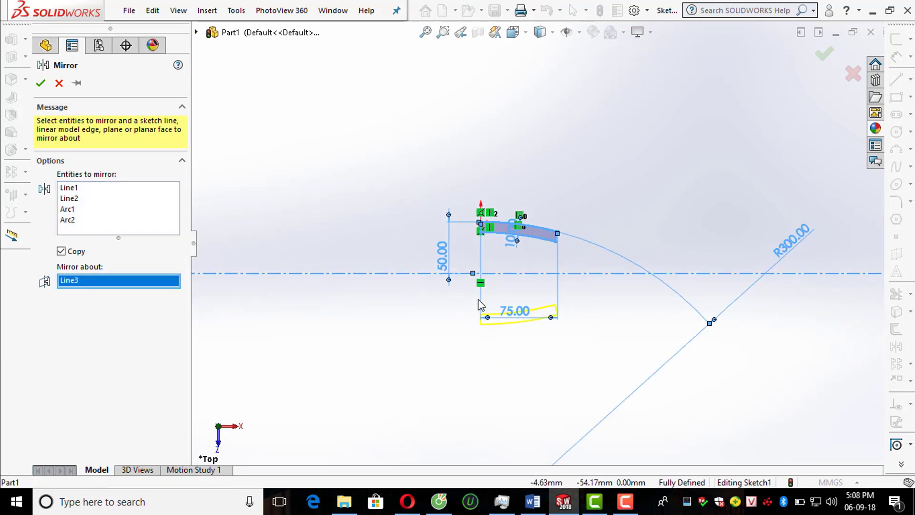
left_click(825, 54)
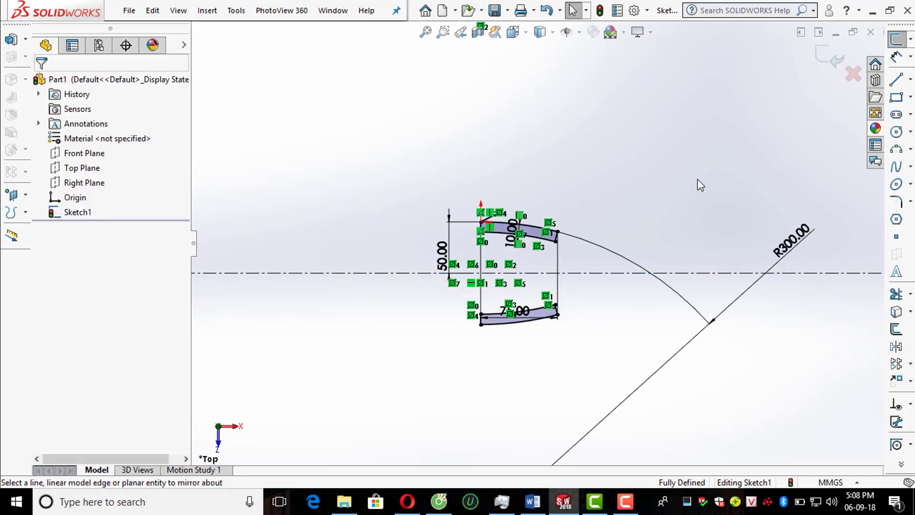
left_click(830, 56)
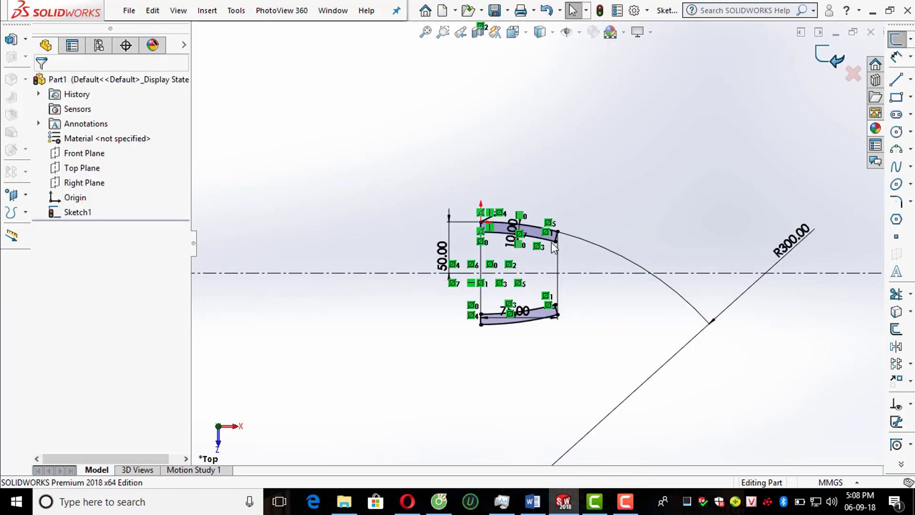
Step: Revolve both strip profiles 360° as a Boss/Base about the vertical end line that starts at the origin, instead of the centerline
left_click(25, 39)
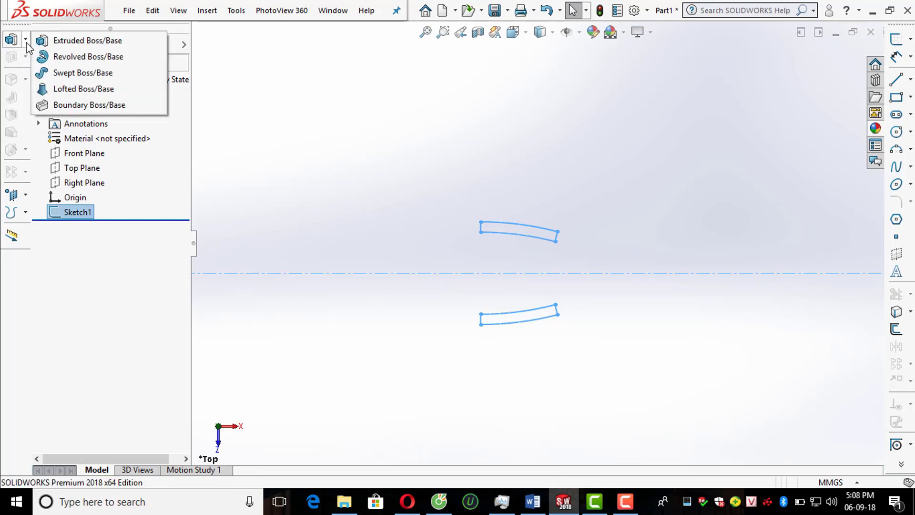
left_click(89, 56)
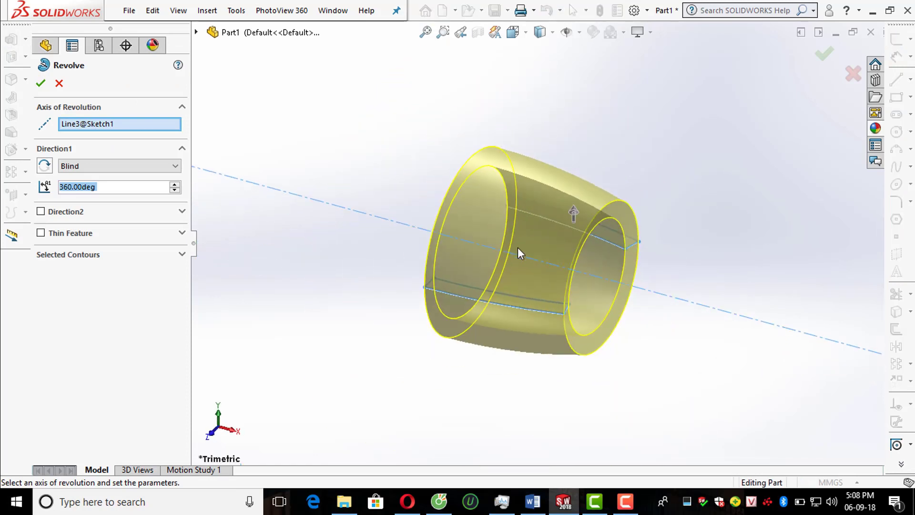
middle_click_drag(518, 248, 511, 446)
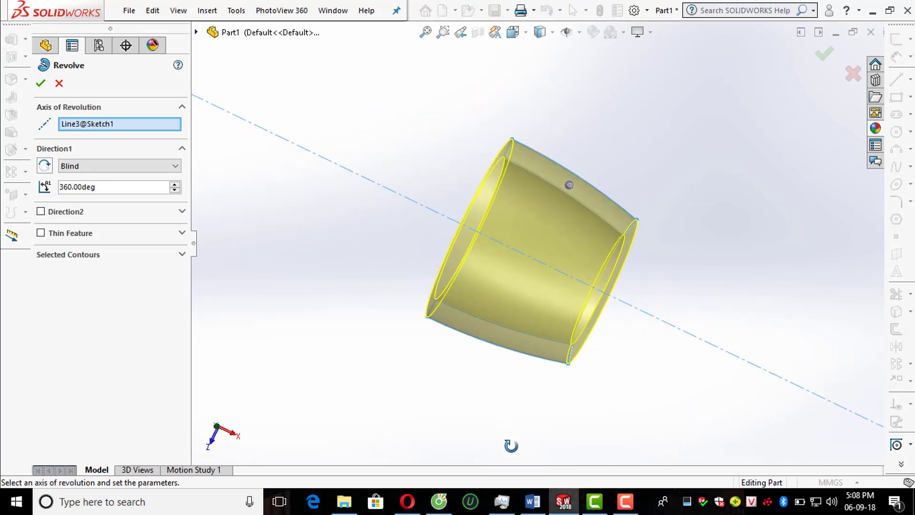
scroll(490, 94, "down", 3)
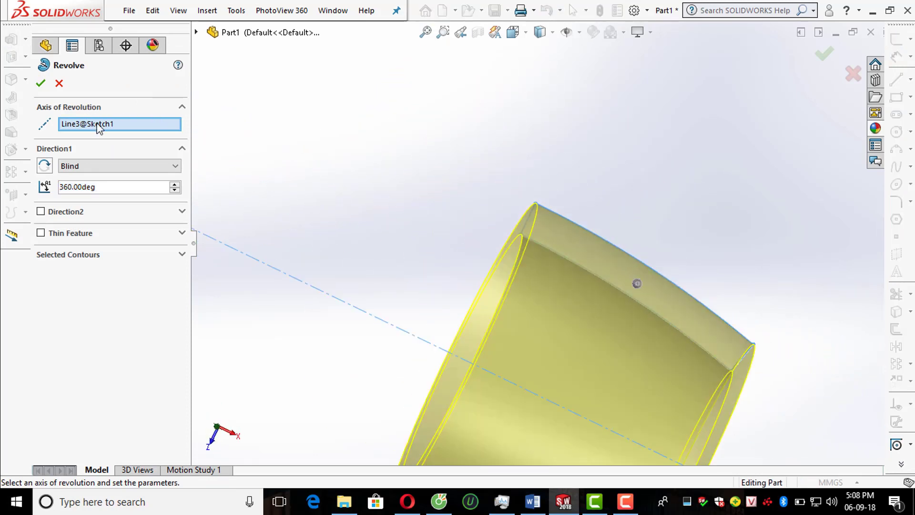
right_click(99, 128)
left_click(143, 131)
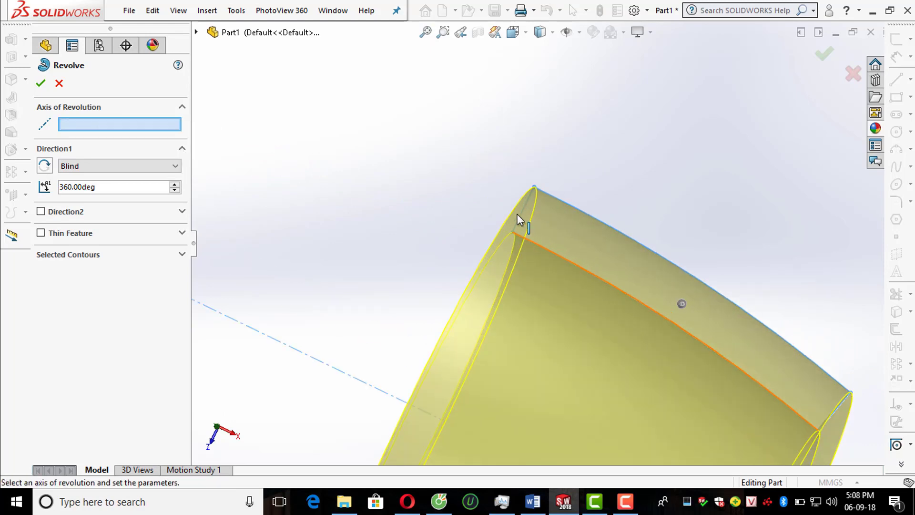
middle_click_drag(521, 217, 502, 265)
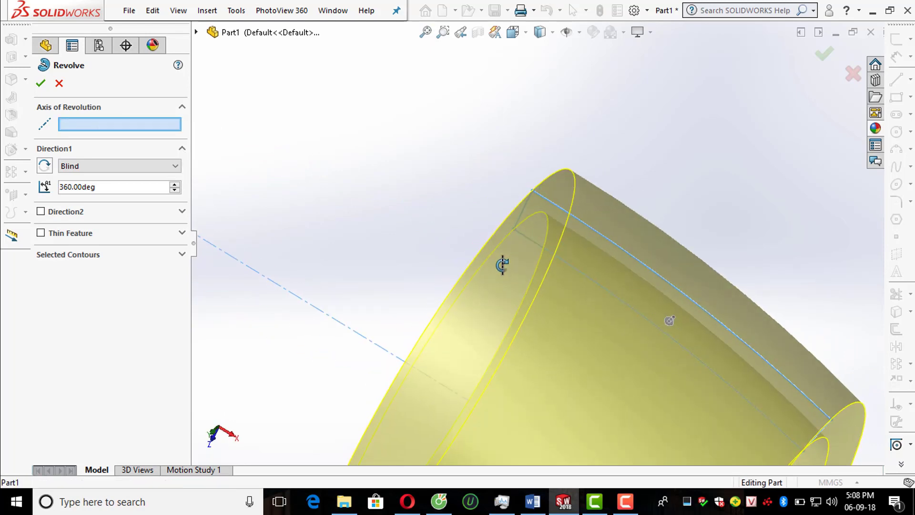
left_click(524, 210)
scroll(530, 210, "up", 5)
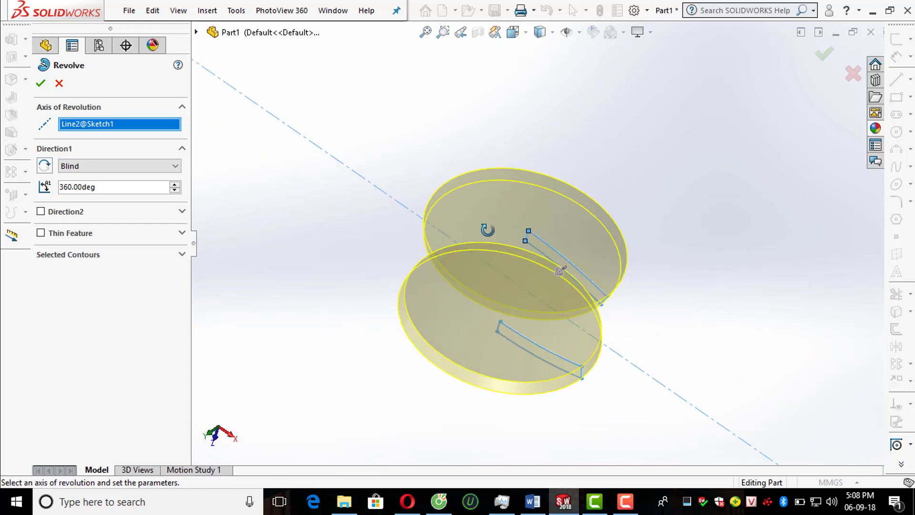
left_click(829, 55)
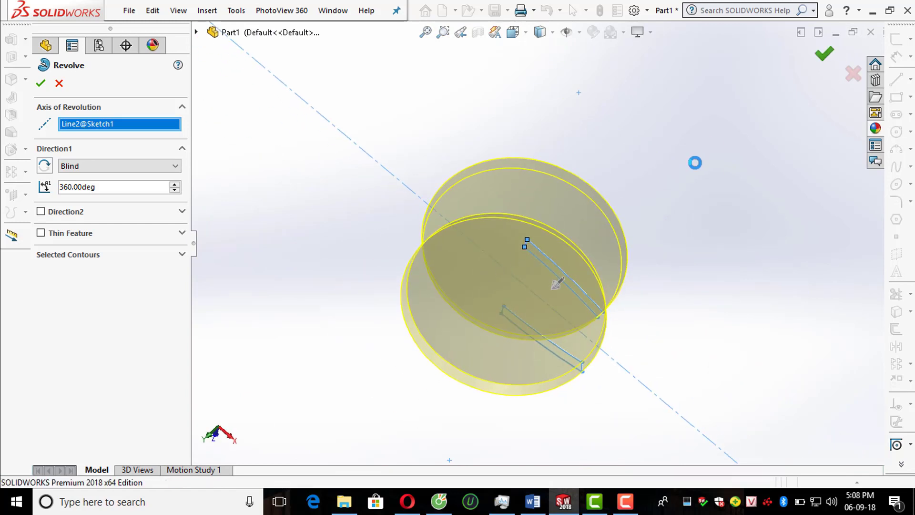
middle_click_drag(696, 163, 343, 104)
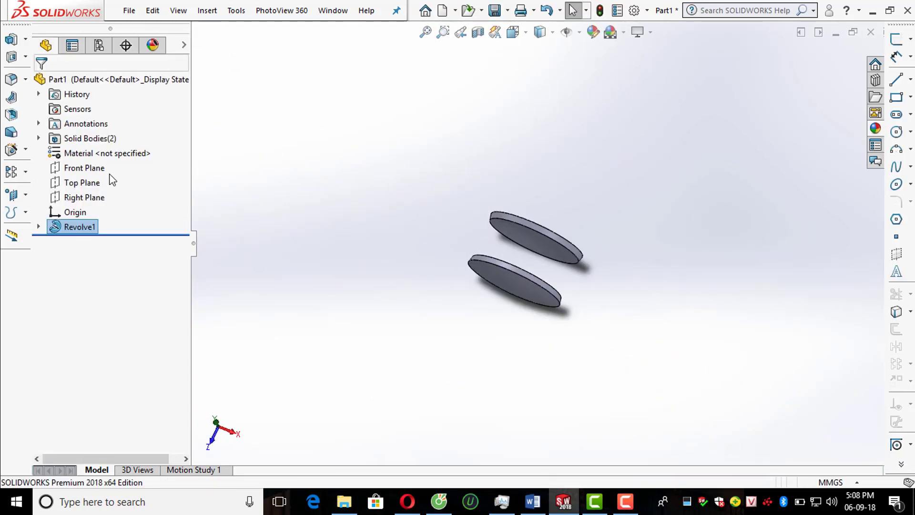
Step: Show the Front Plane in the model
left_click(85, 169)
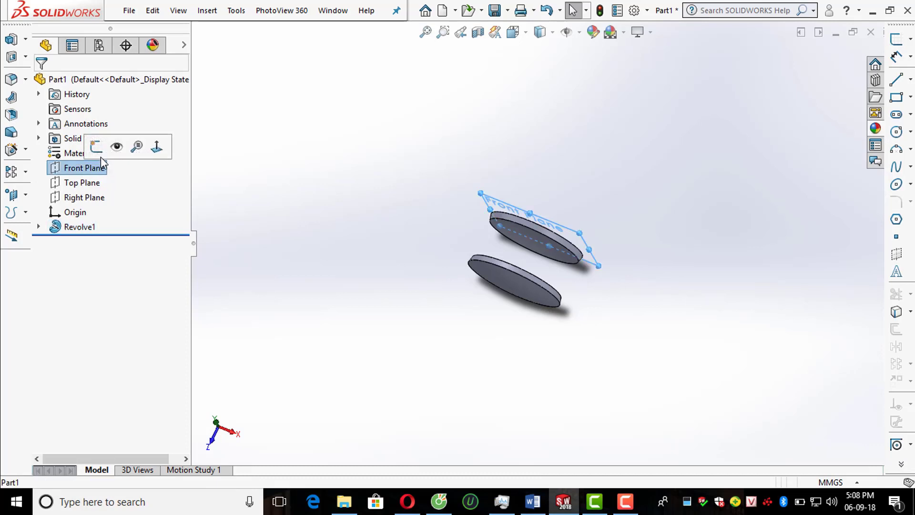
left_click(727, 222)
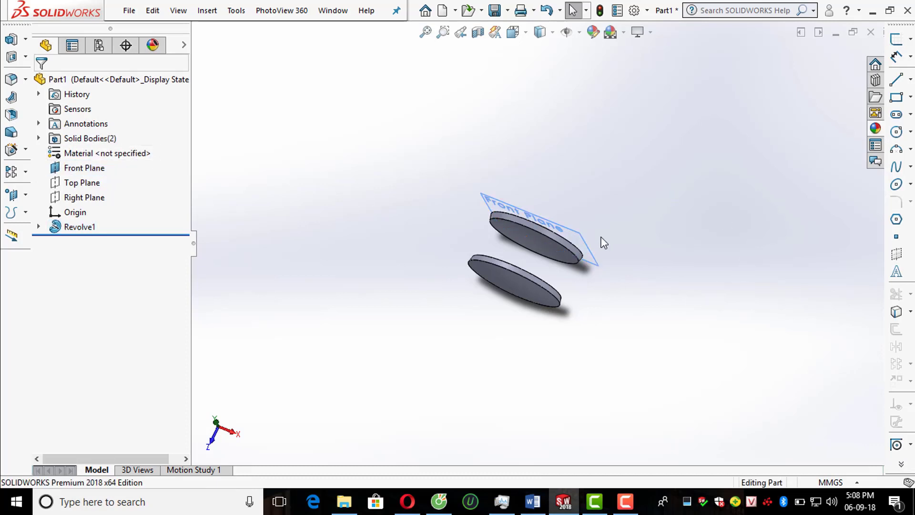
middle_click_drag(601, 241, 566, 185)
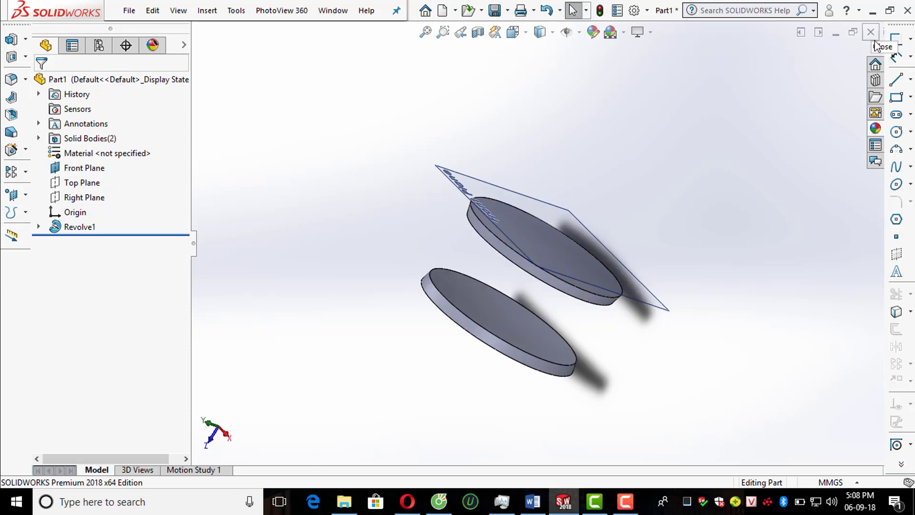
Step: Start a sketch on the Front Plane, viewed normal to it, and set the display style to Wireframe
left_click(896, 38)
left_click(638, 306)
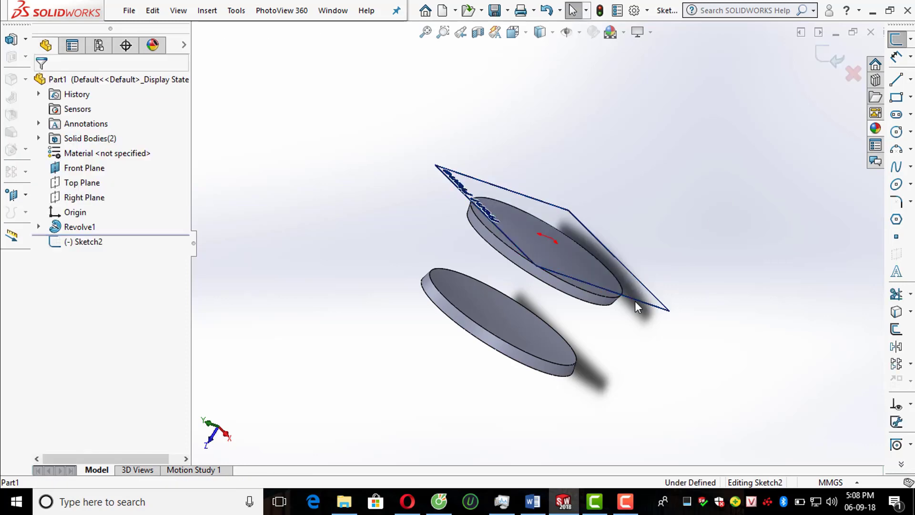
key("ctrl+8")
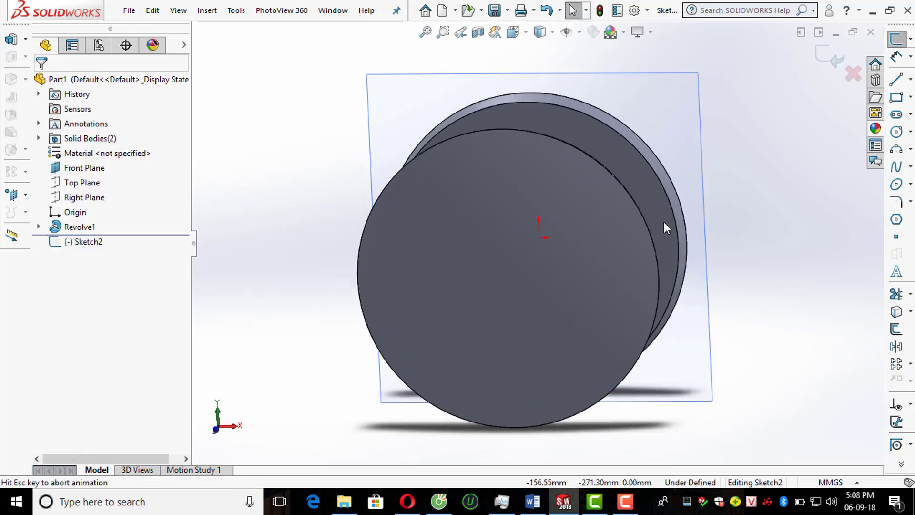
left_click(540, 32)
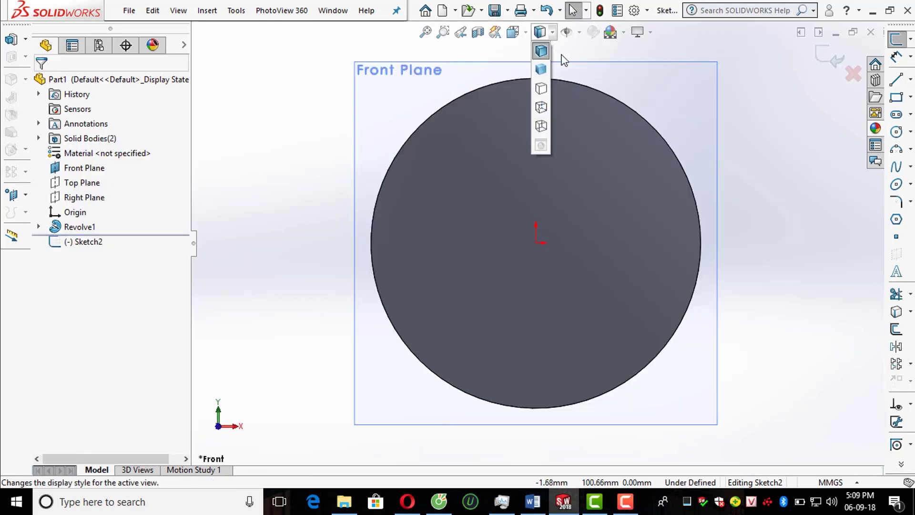
left_click(539, 126)
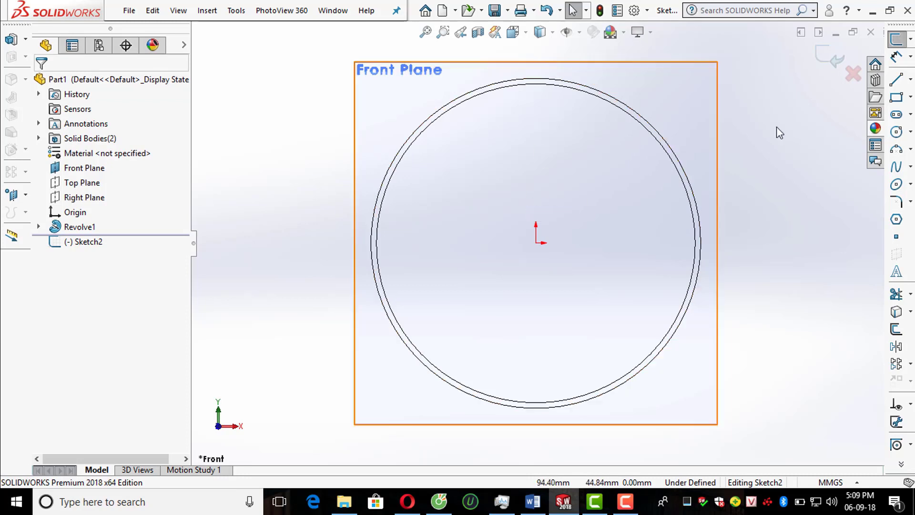
Step: Draw a five-sided polygon centered on the origin with an inscribed circle about 14.6 mm in diameter and one vertex pointing straight down
left_click(900, 220)
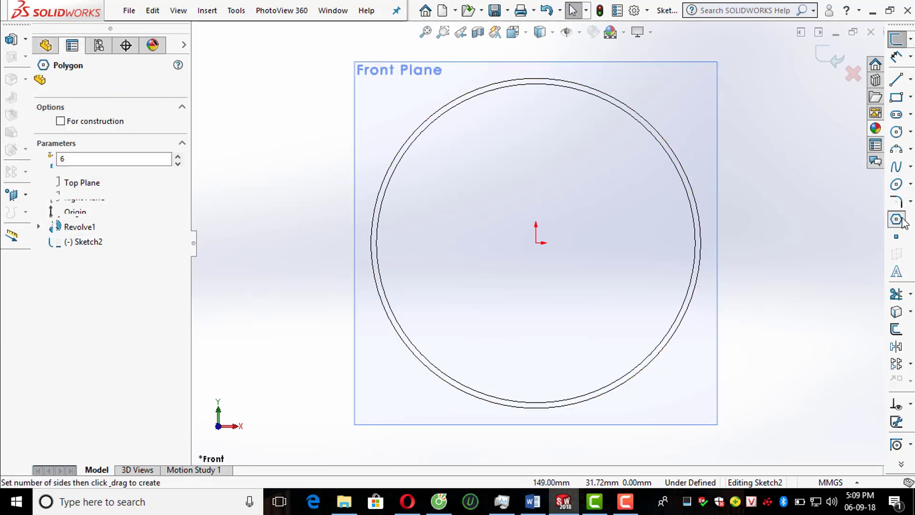
left_click(97, 163)
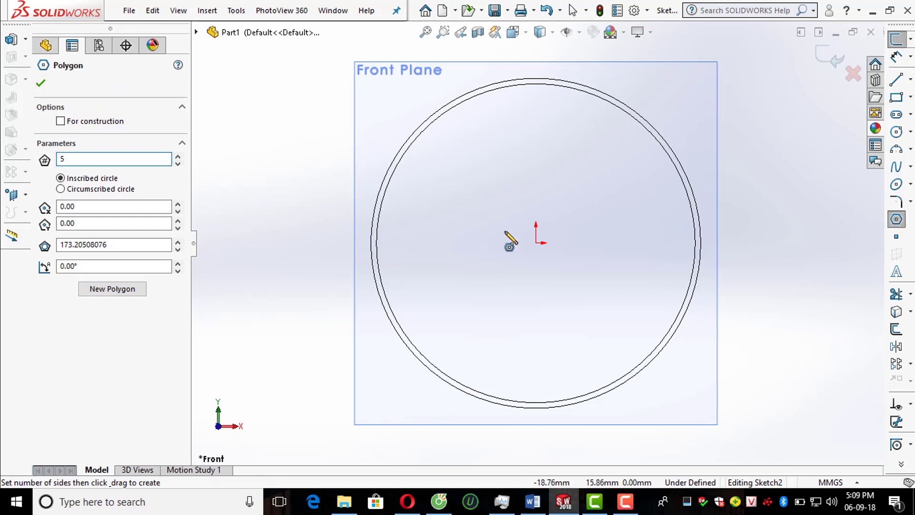
type("5")
left_click(61, 121)
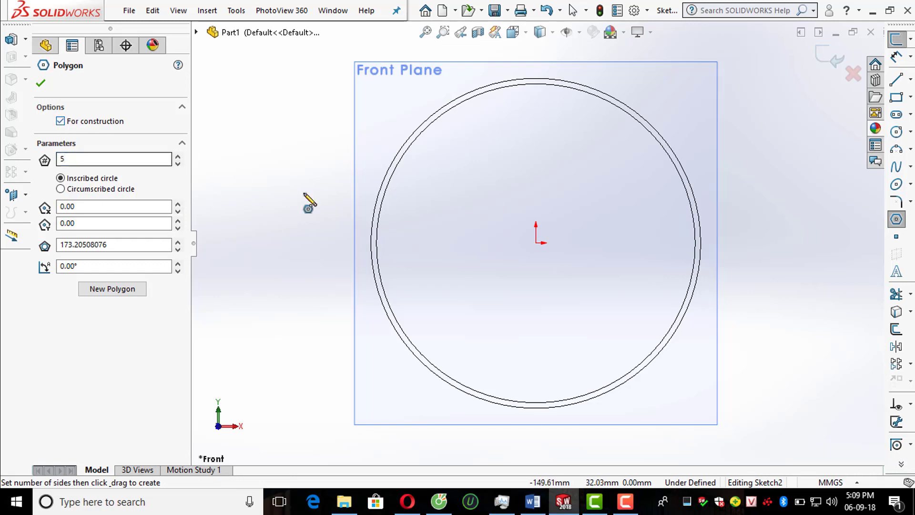
scroll(381, 224, "down", 3)
scroll(567, 253, "up", 3)
scroll(622, 265, "down", 3)
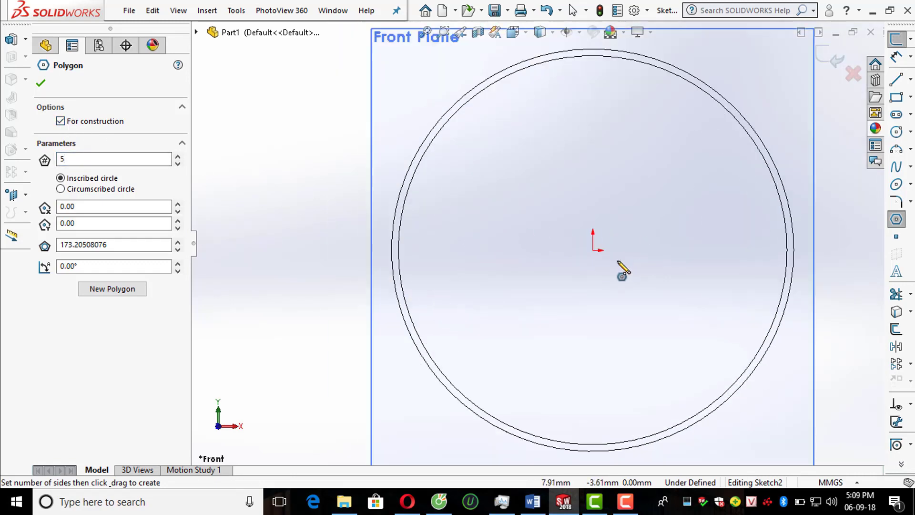
left_click(584, 247)
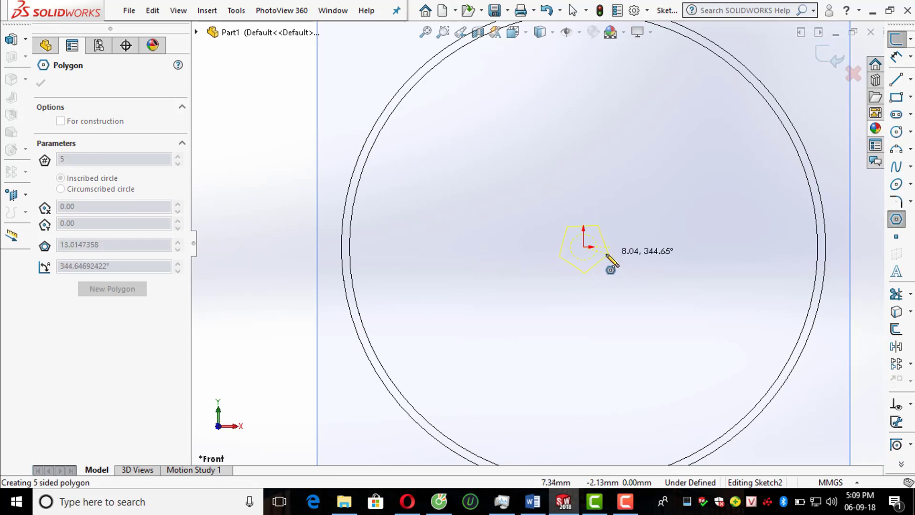
scroll(584, 275, "down", 2)
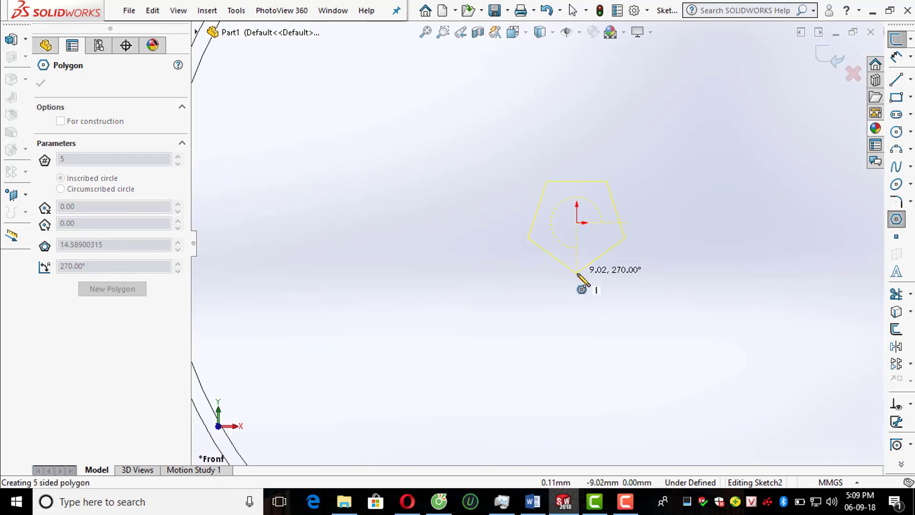
left_click(578, 273)
Step: Dimension the pentagon's inscribed circle to a diameter of 10 mm
left_click(897, 56)
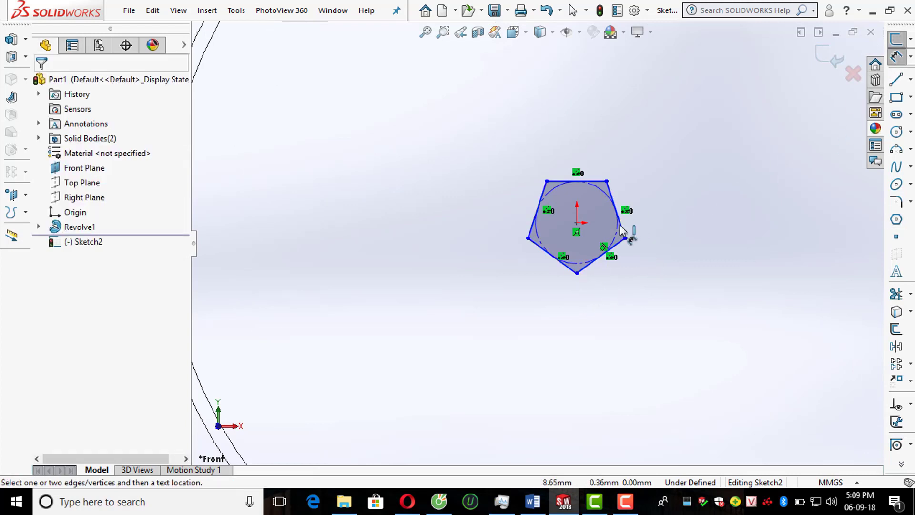
left_click(616, 241)
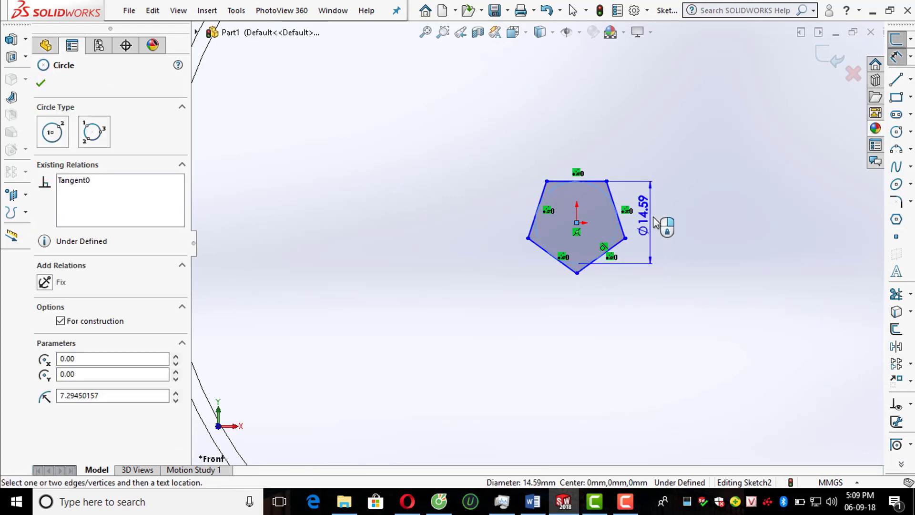
left_click(696, 236)
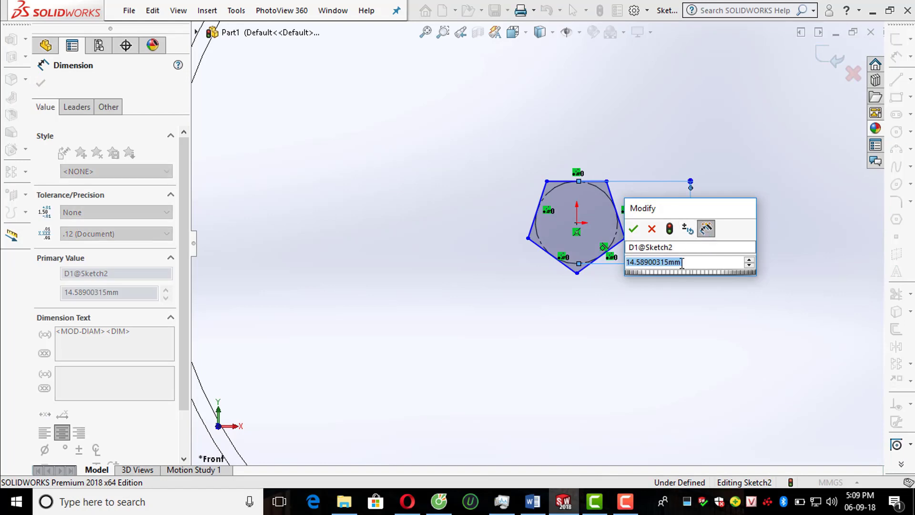
type("10")
key("Return")
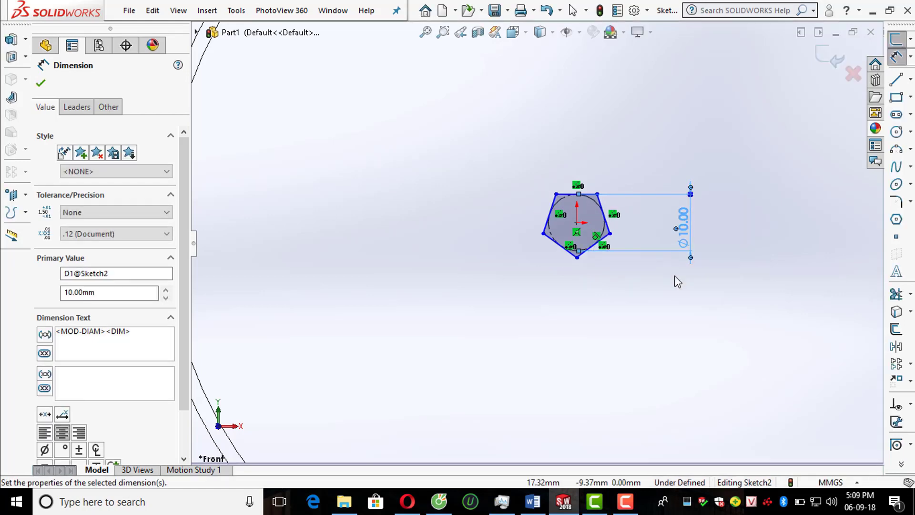
scroll(674, 276, "up", 4)
key("Escape")
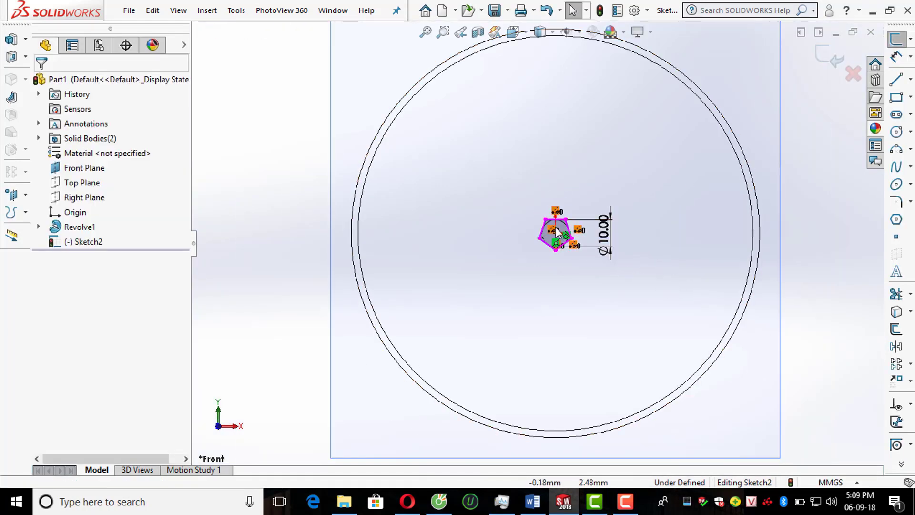
Step: Convert the pentagon's upper-right and lower-right sides to construction geometry
scroll(576, 210, "down", 3)
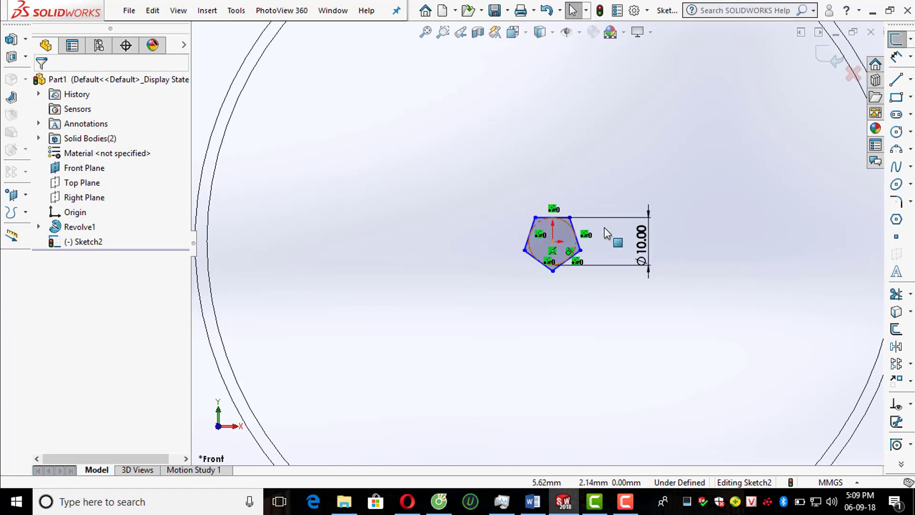
left_click(574, 231)
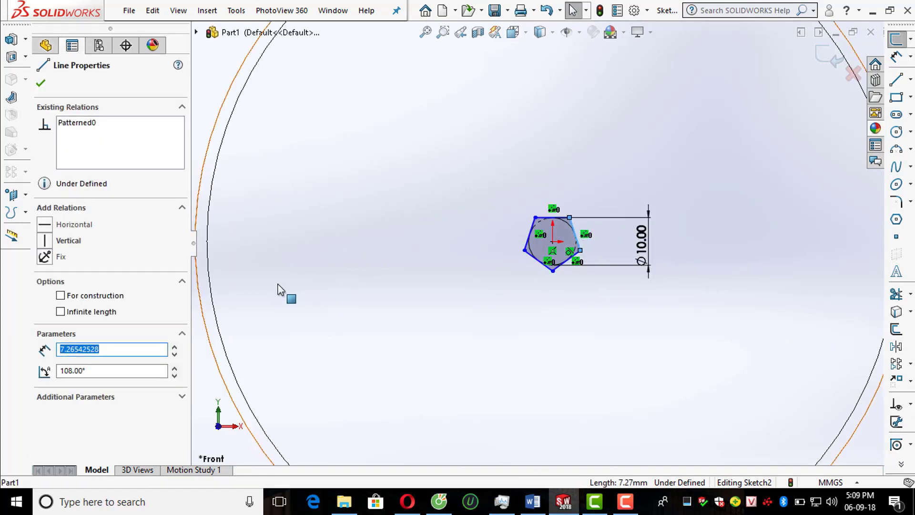
left_click(62, 296)
scroll(484, 342, "down", 3)
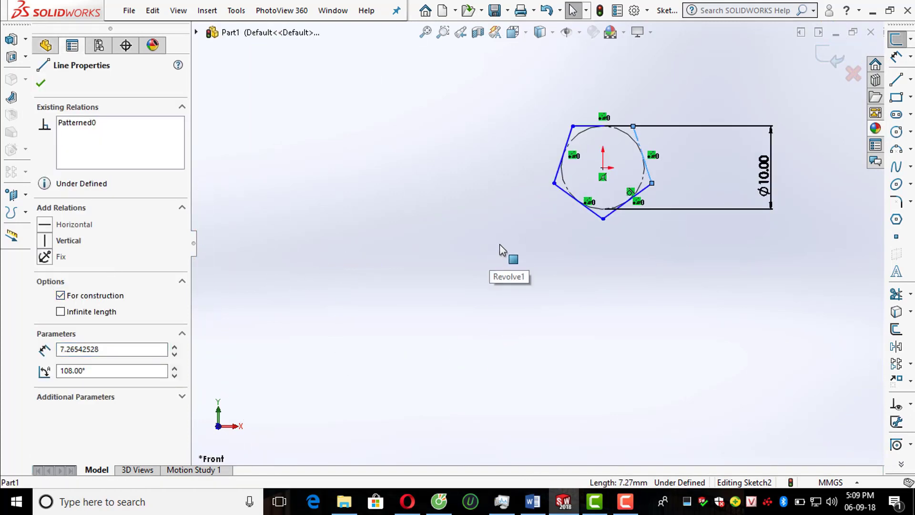
left_click(567, 193)
left_click(559, 170)
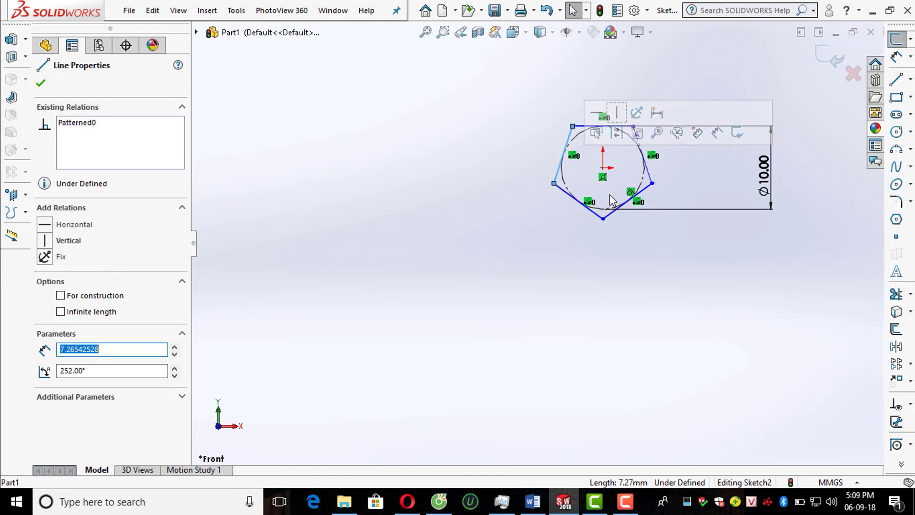
key("Escape")
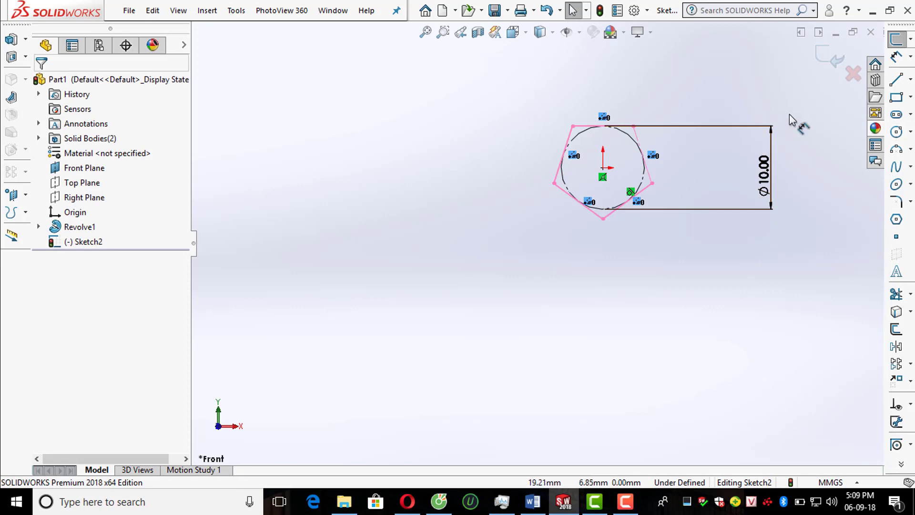
left_click(624, 200)
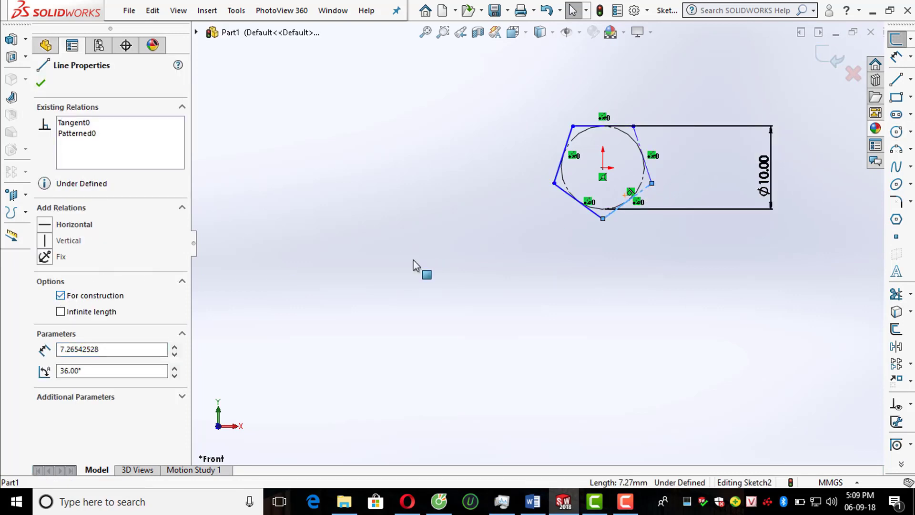
Step: Try to convert the pentagon's lower-left, upper-left and top sides to construction geometry together
left_click(572, 195, "ctrl")
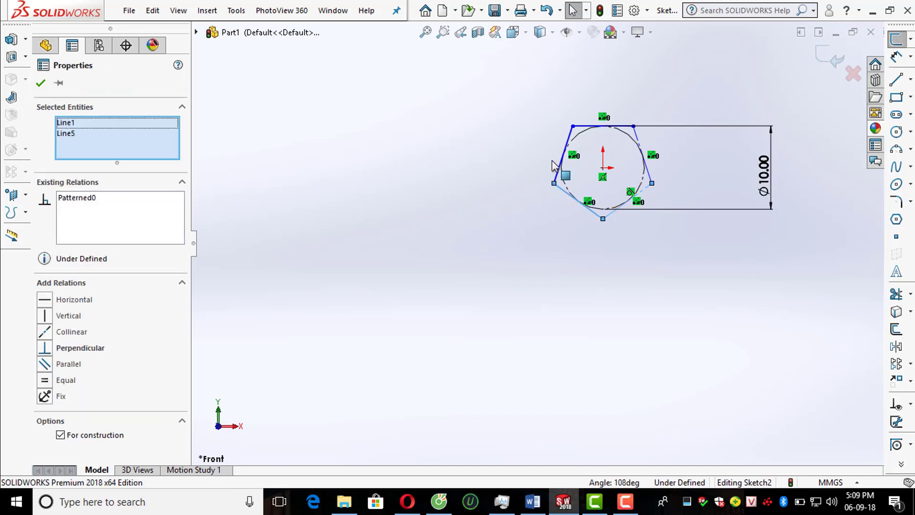
left_click(560, 168, "ctrl")
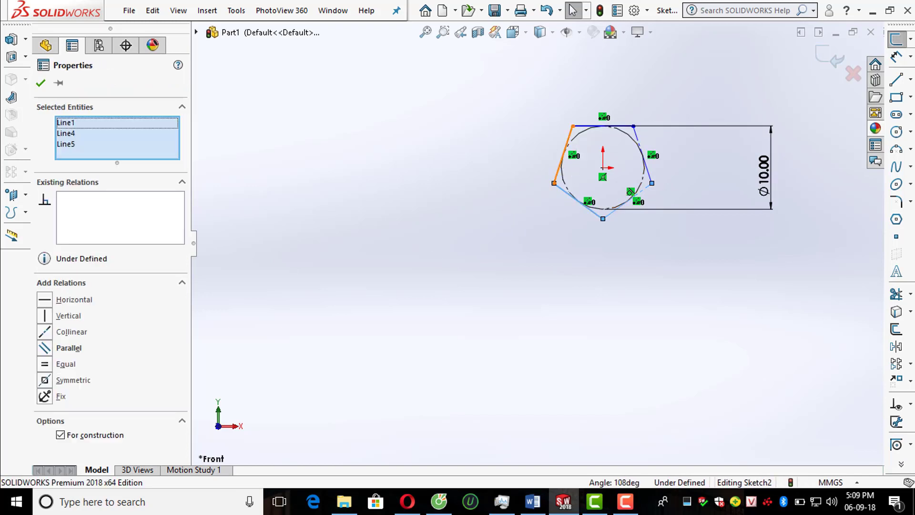
left_click(587, 128, "ctrl")
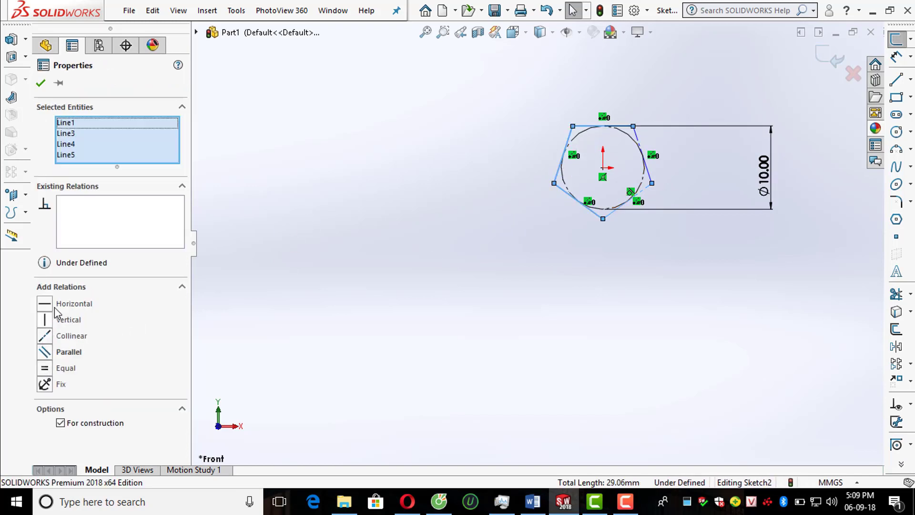
left_click(41, 83)
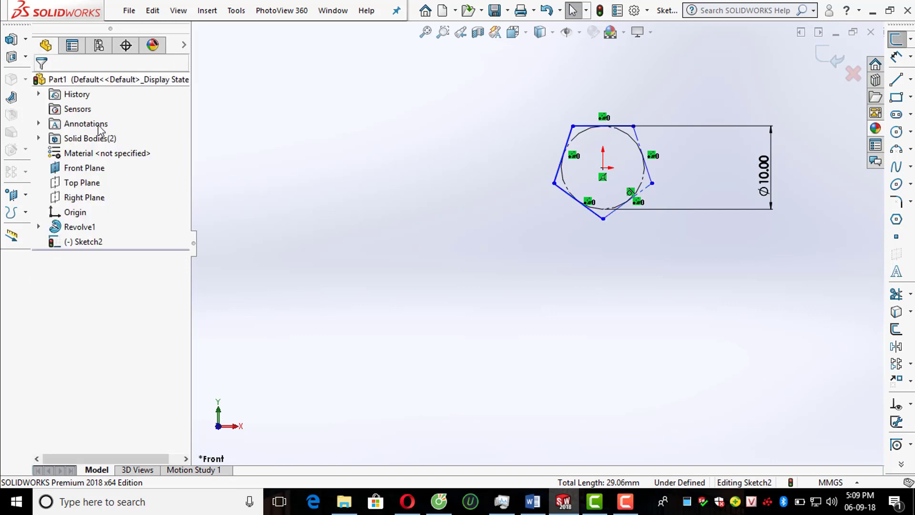
Step: Convert the pentagon's lower-left side to construction geometry, followed by its upper-left and top sides
left_click(561, 194)
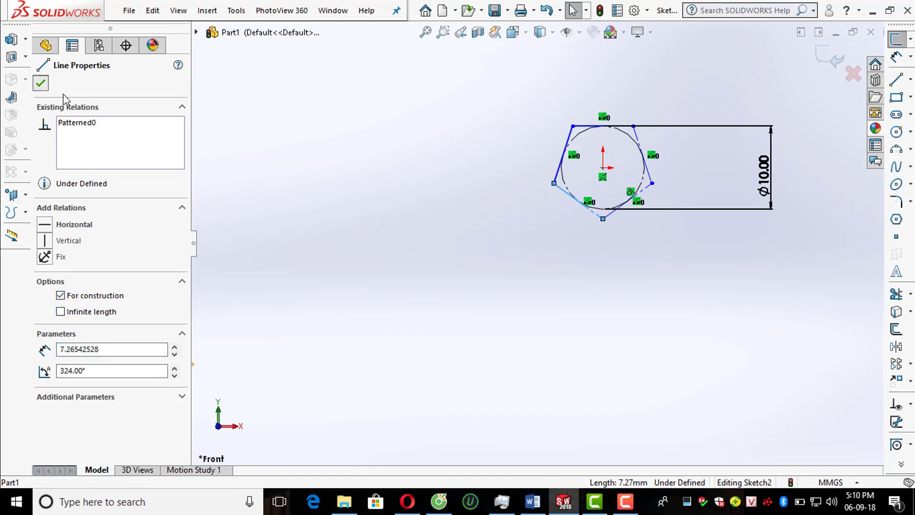
left_click(41, 83)
scroll(686, 76, "down", 3)
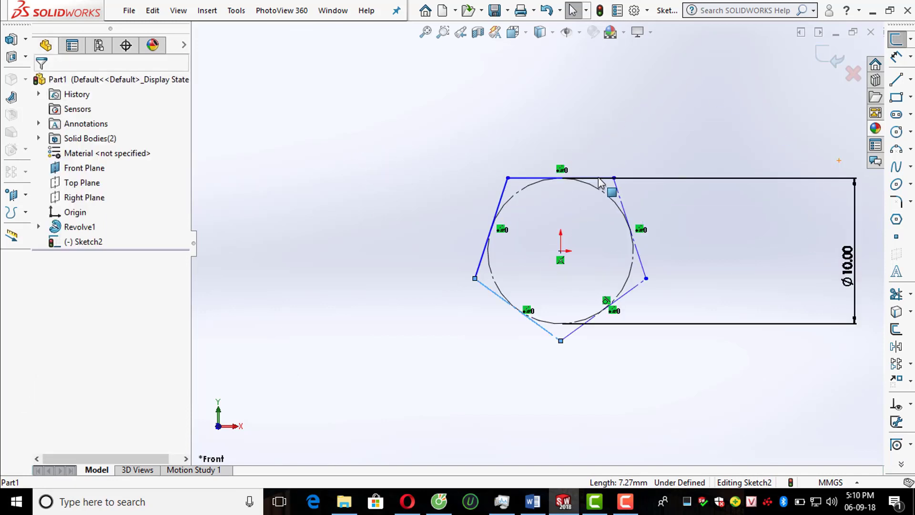
left_click(503, 191)
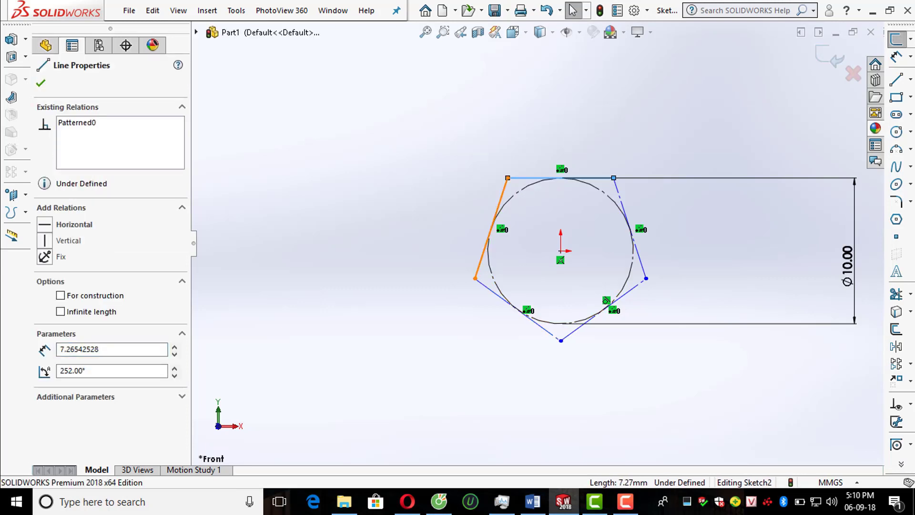
left_click(501, 196, "ctrl")
left_click(67, 435)
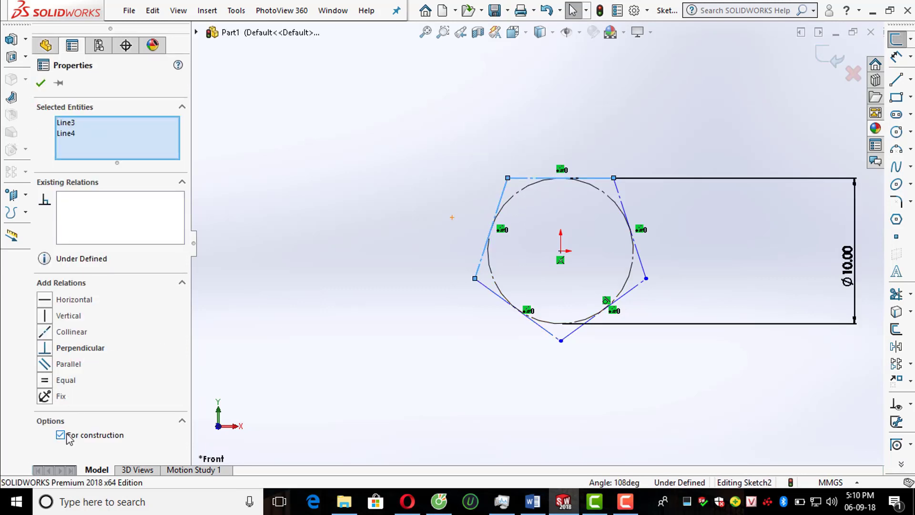
left_click(43, 84)
Step: Draw a circle centered on the origin that encloses both disc outlines, with a radius of about 108.6 mm
scroll(625, 305, "up", 5)
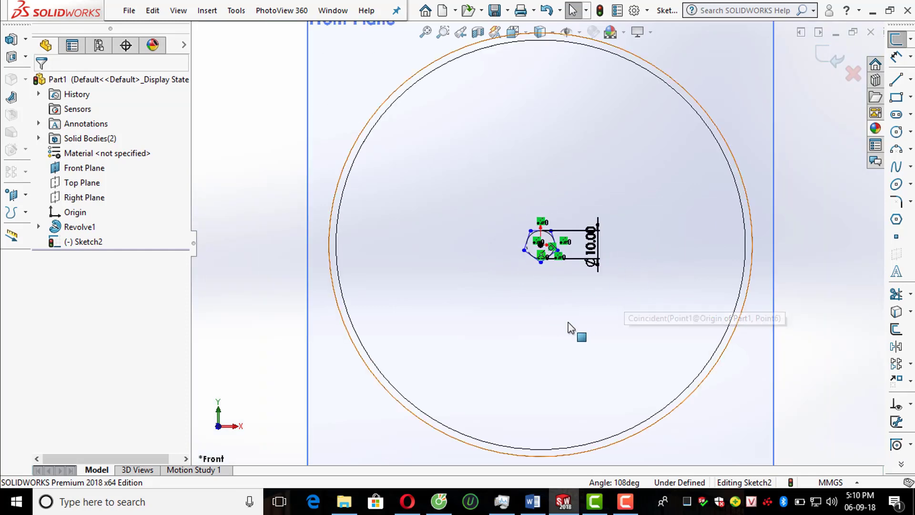
scroll(544, 213, "down", 3)
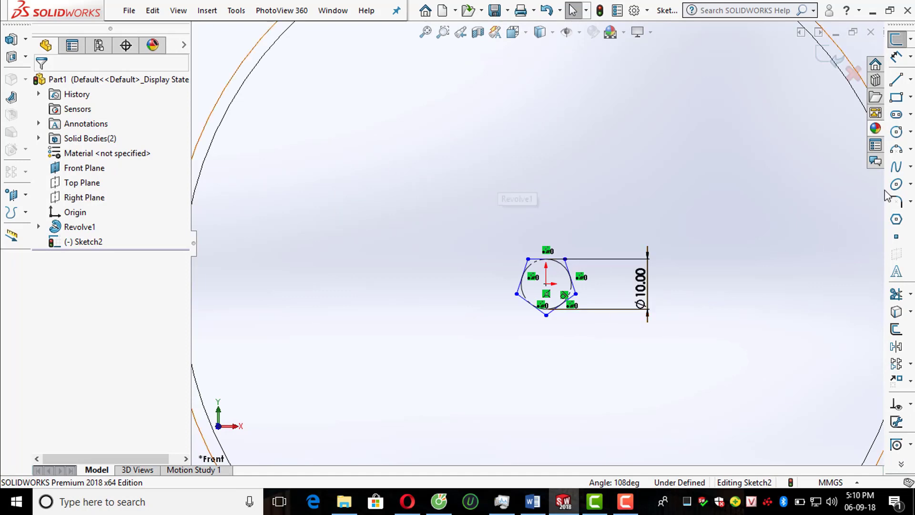
scroll(626, 208, "up", 3)
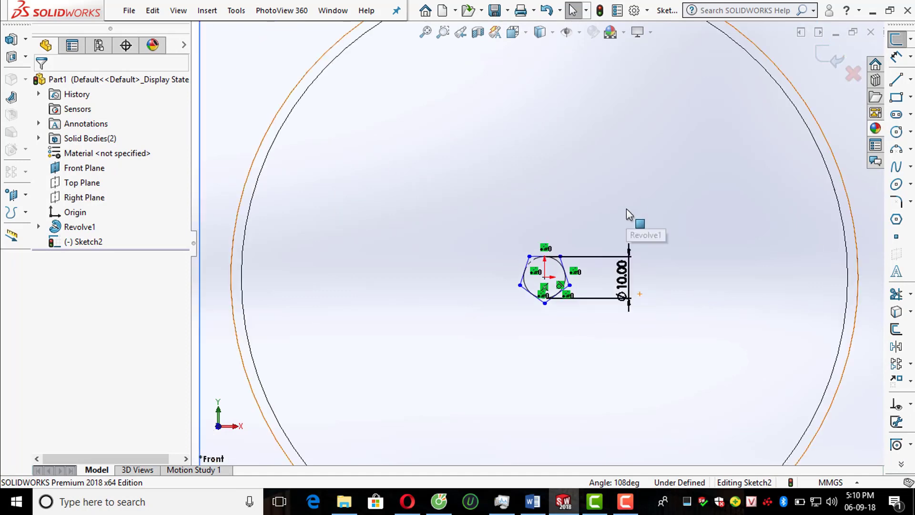
left_click(897, 132)
scroll(601, 253, "down", 2)
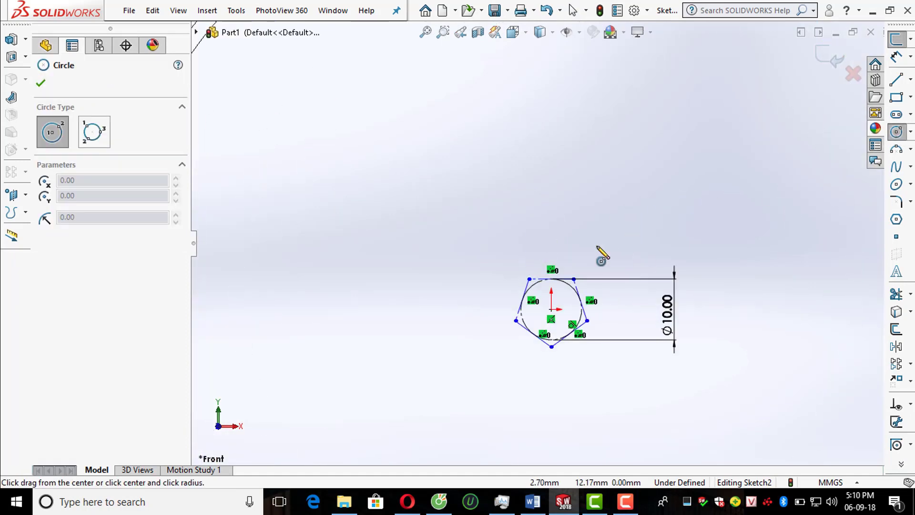
left_click(551, 310)
scroll(550, 296, "up", 3)
left_click(691, 216)
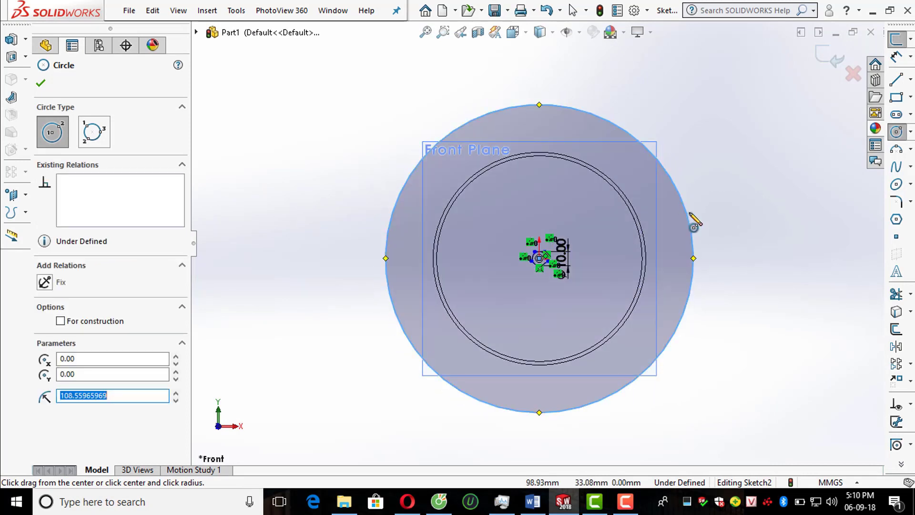
Step: Dimension the large outer circle to a diameter of 180 mm
left_click(896, 57)
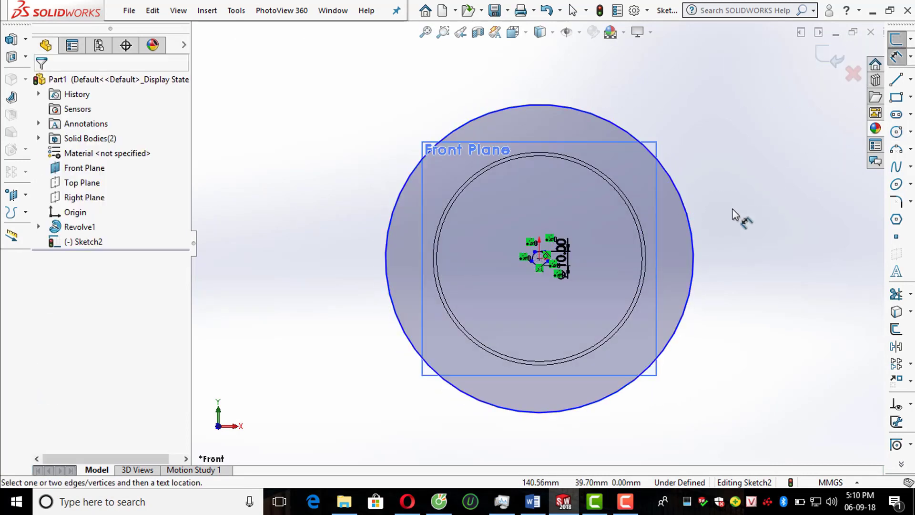
left_click(700, 249)
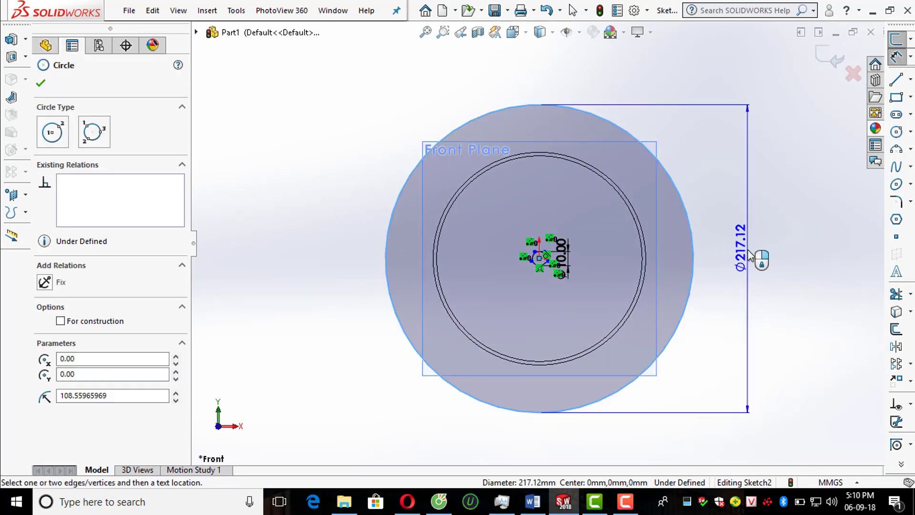
left_click(749, 256)
type("1")
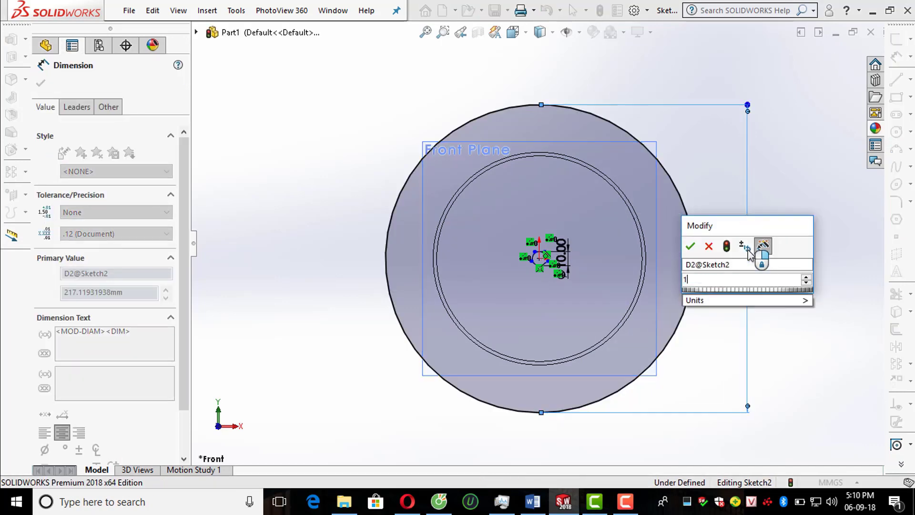
type("80")
key("Return")
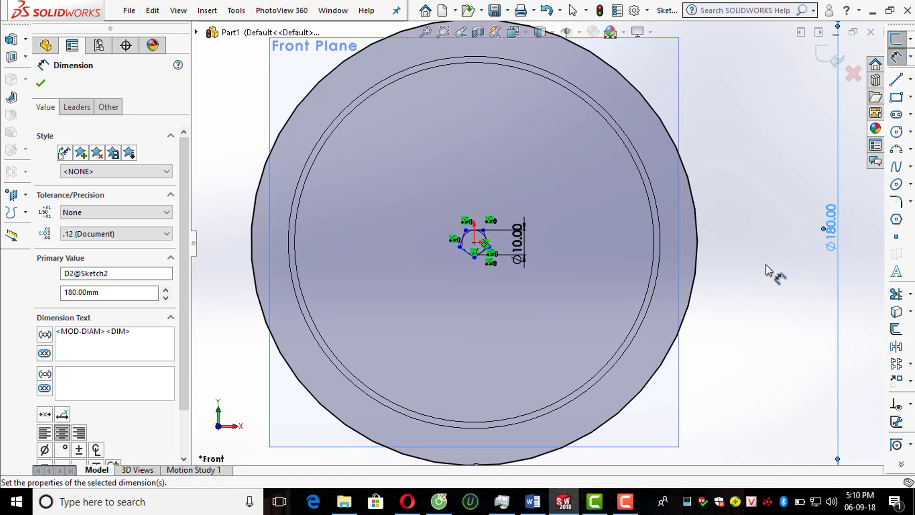
left_click(777, 285)
Step: Draw a horizontal line from the pentagon's upper-right vertex rightward to beyond the 180 mm circle
scroll(786, 305, "up", 2)
scroll(474, 224, "down", 3)
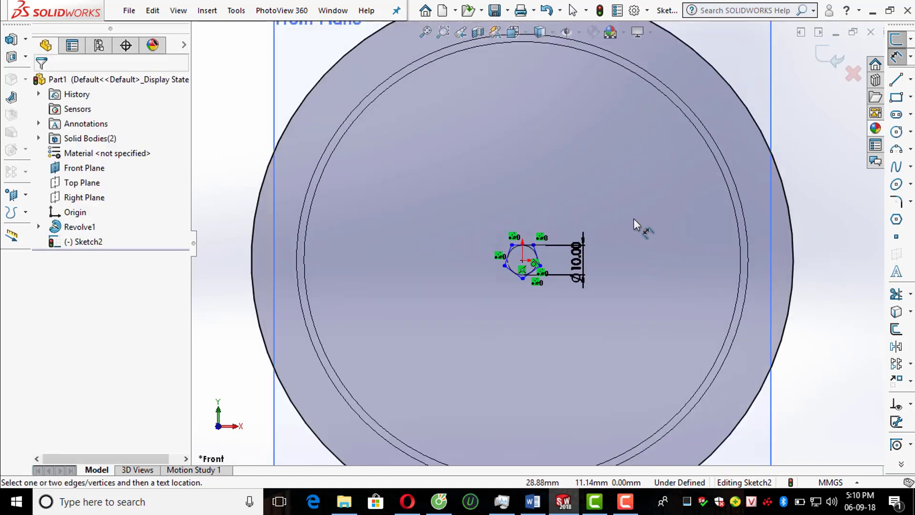
scroll(510, 258, "down", 1)
scroll(510, 259, "up", 3)
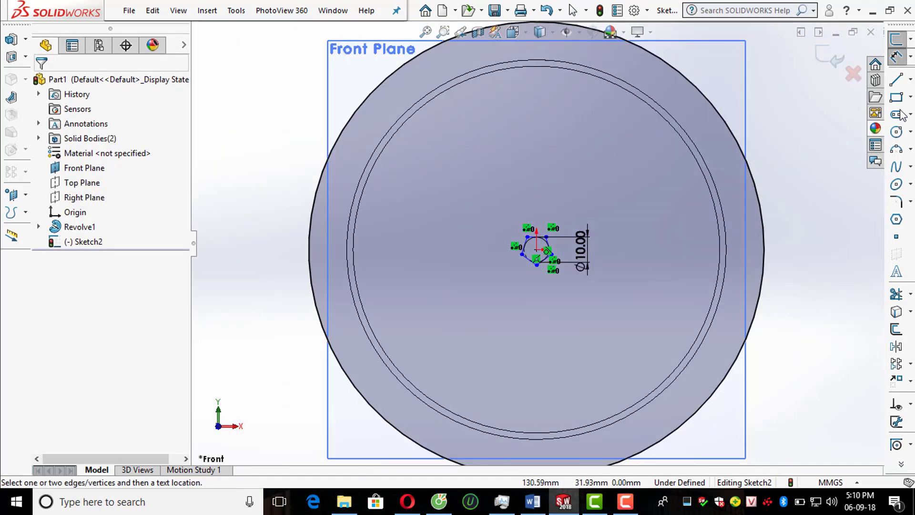
left_click(897, 80)
scroll(572, 221, "down", 5)
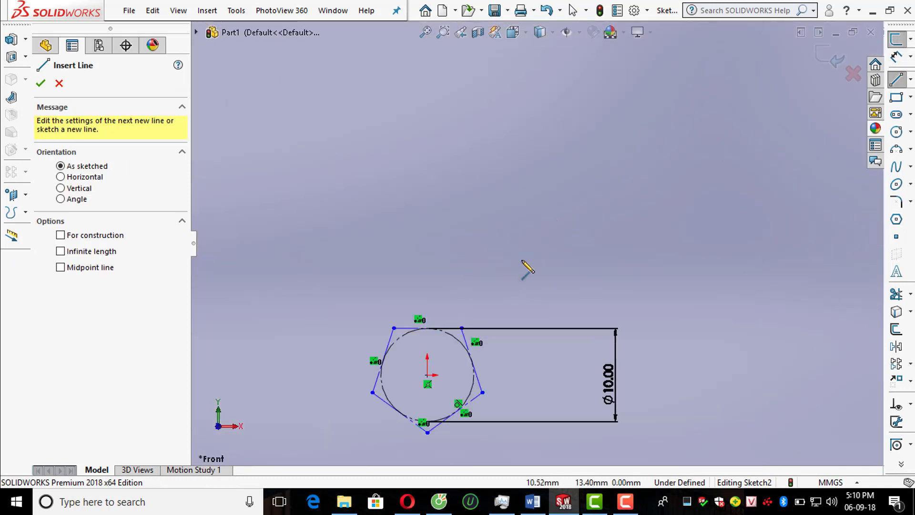
scroll(501, 295, "up", 1)
scroll(473, 315, "up", 3)
left_click(511, 272)
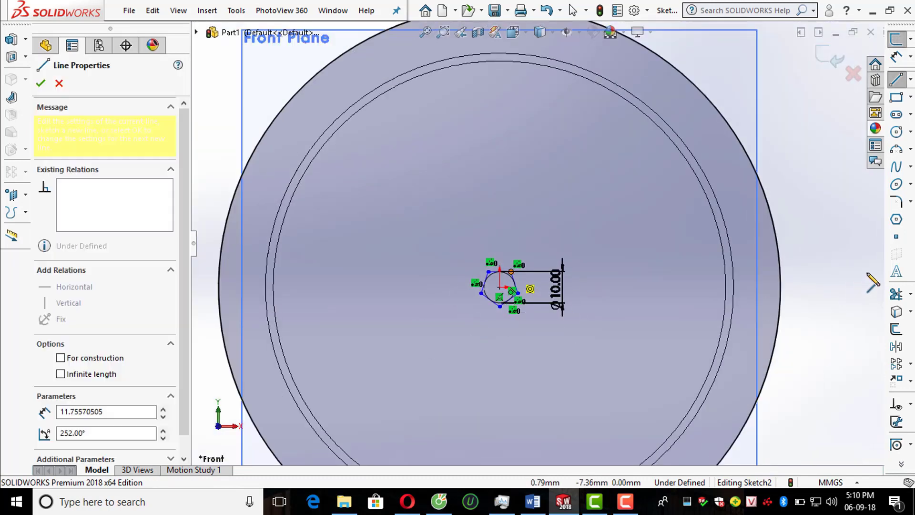
double_click(841, 271)
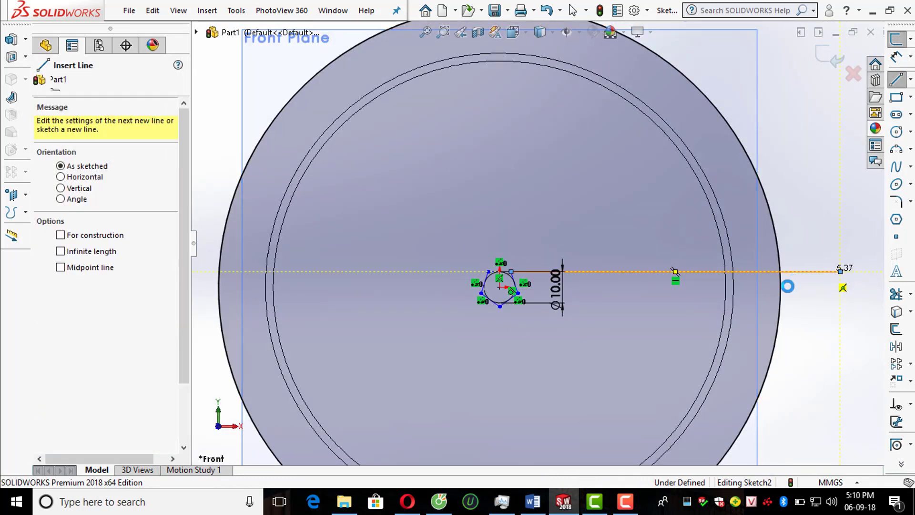
key("Escape")
Step: Draw a line about 115 mm long from the pentagon's lower-right vertex, sloping down to the right past the 180 mm circle
left_click(898, 79)
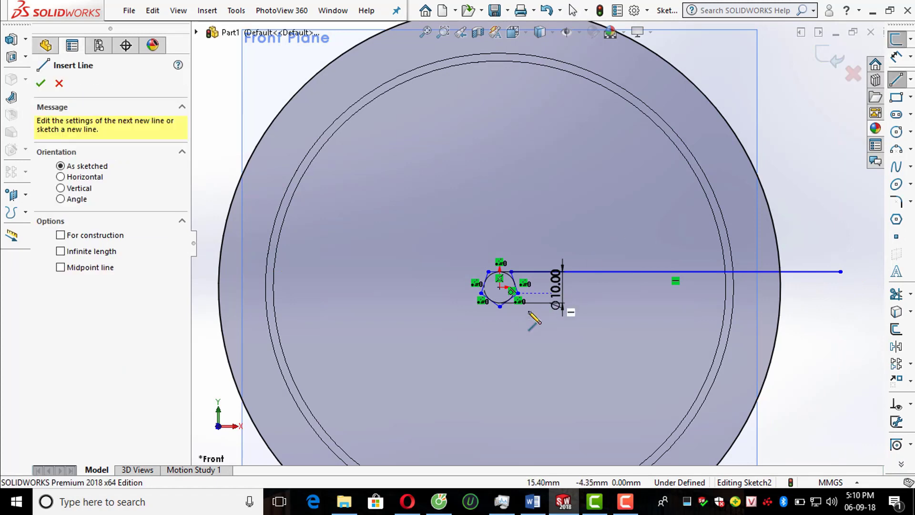
scroll(518, 298, "down", 2)
scroll(520, 286, "up", 3)
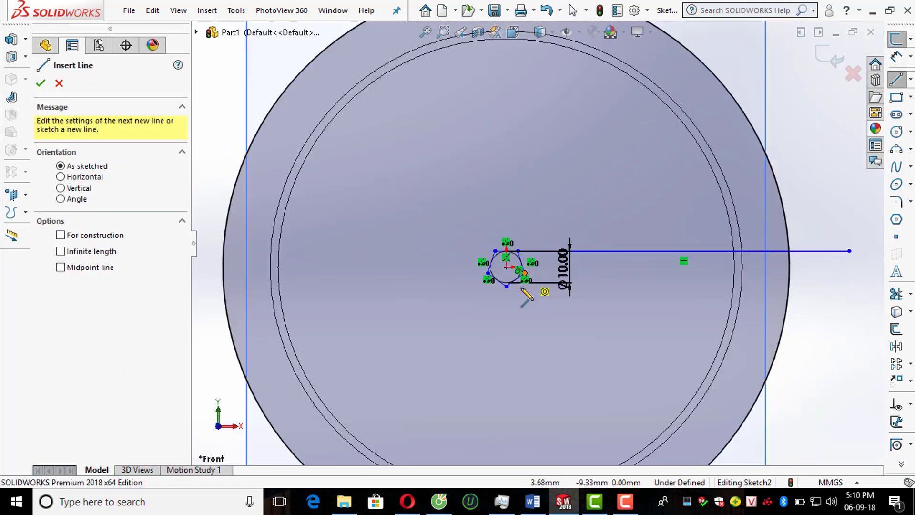
left_click(528, 264)
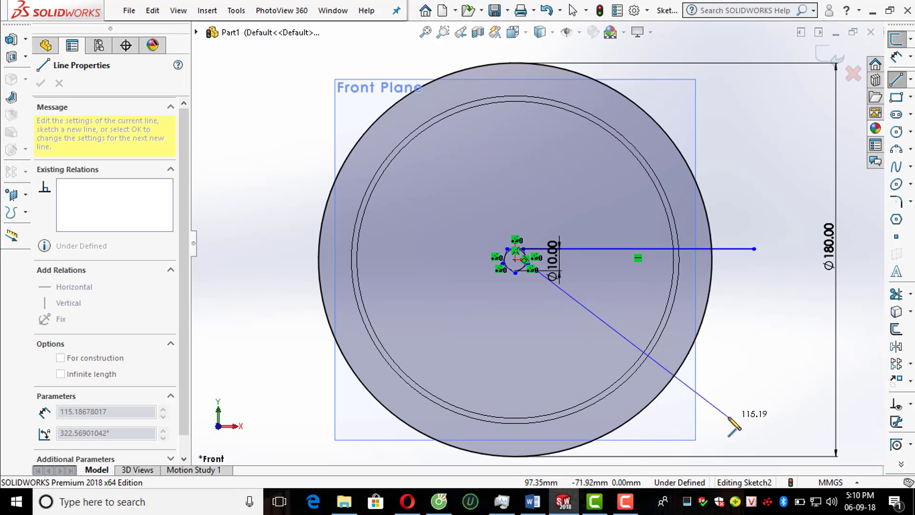
key("Escape")
Step: Draw a line about 108.5 mm long from the pentagon's bottom vertex, sloping down to the left past the 180 mm circle
scroll(500, 290, "down", 2)
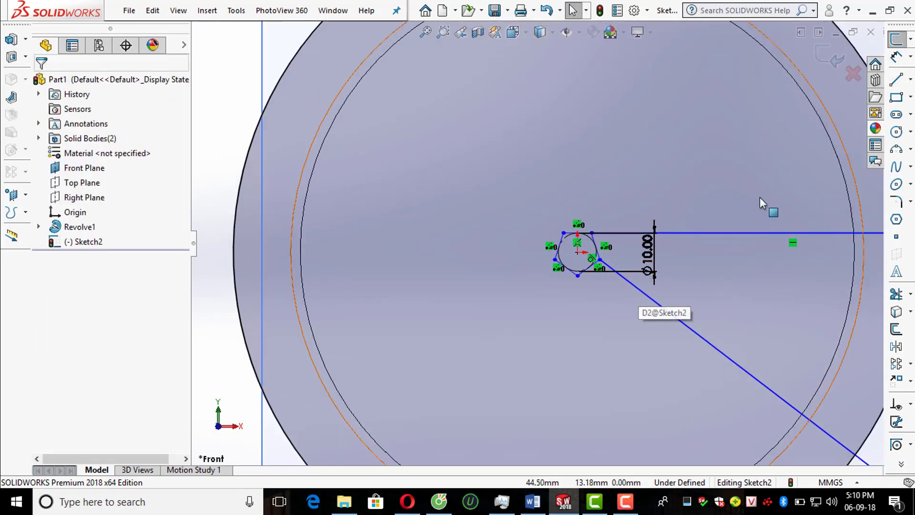
left_click(895, 81)
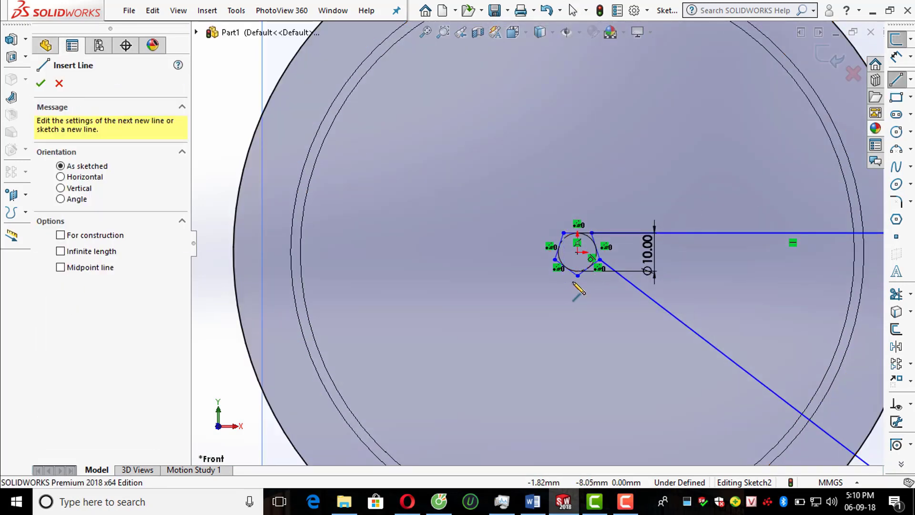
left_click(578, 276)
scroll(564, 298, "up", 2)
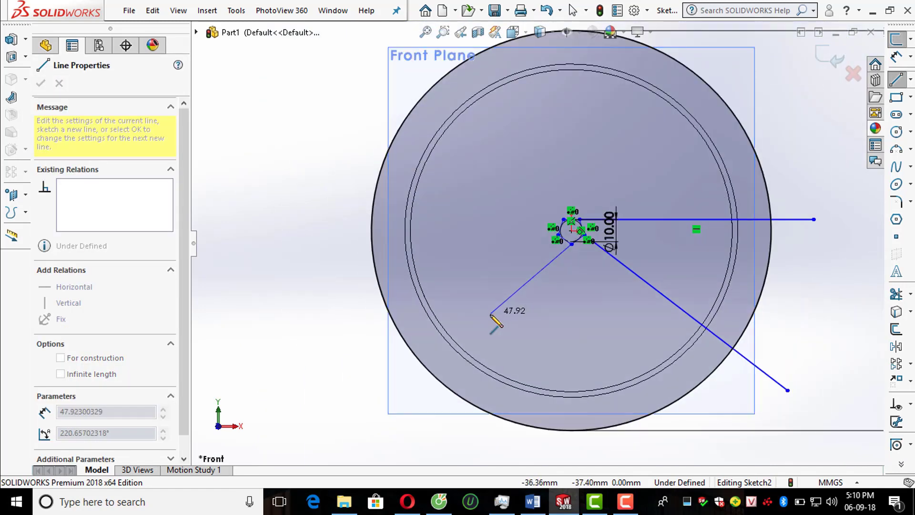
scroll(496, 324, "down", 2)
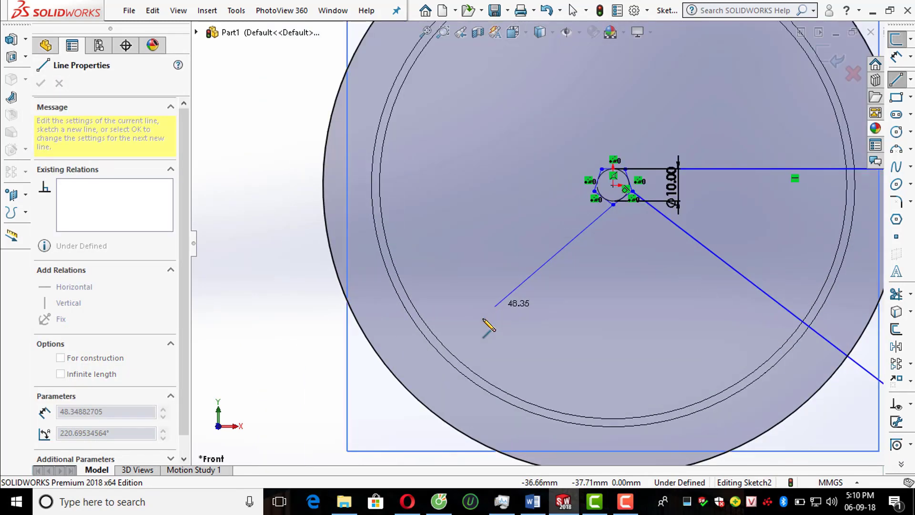
left_click(321, 396)
key("Escape")
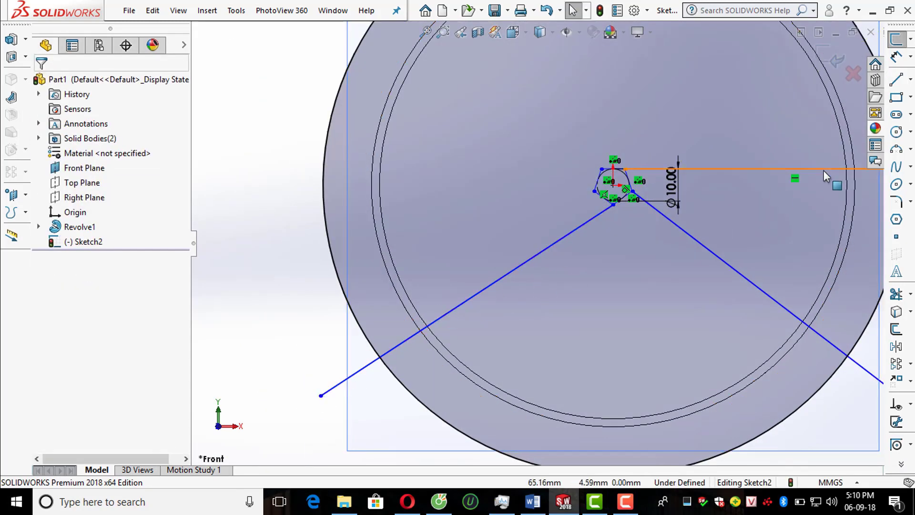
Step: Draw a line about 95.9 mm long from the pentagon's lower-left vertex, sloping up to the left past the 180 mm circle
left_click(897, 79)
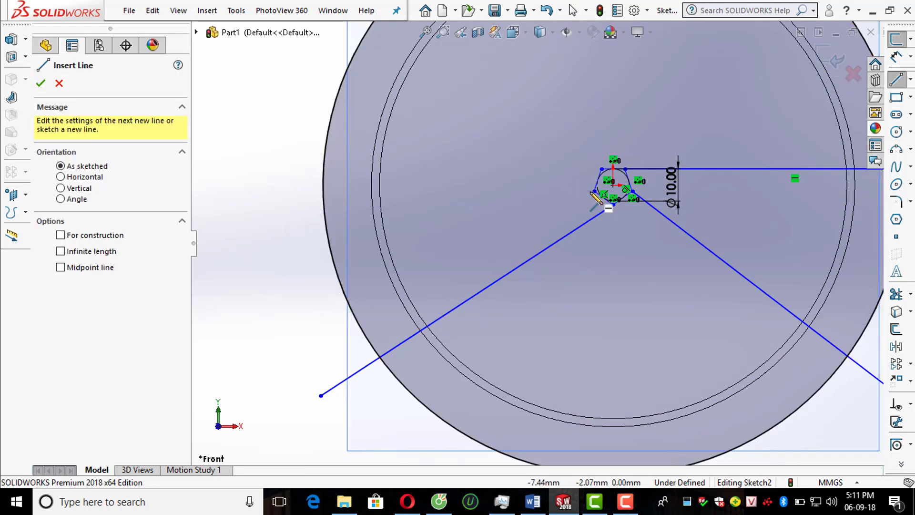
left_click(594, 192)
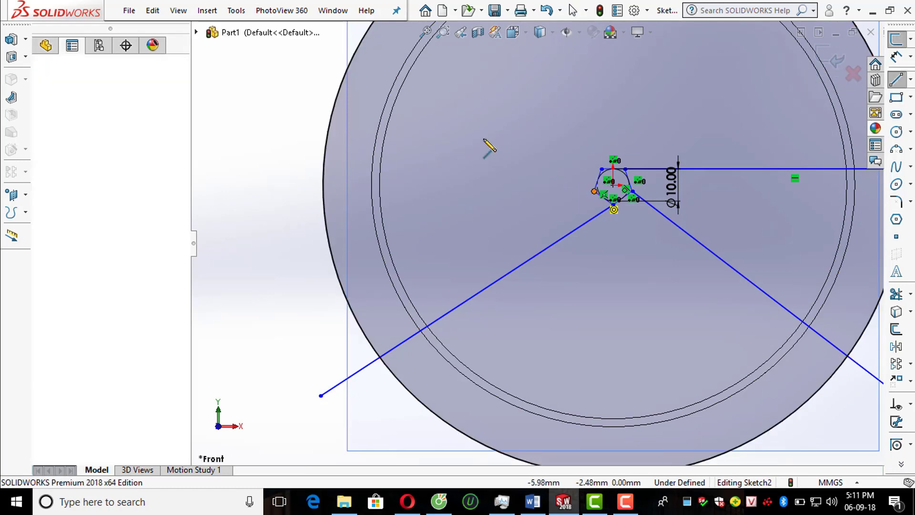
left_click(310, 71)
key("Escape")
scroll(561, 162, "up", 3)
scroll(562, 162, "down", 3)
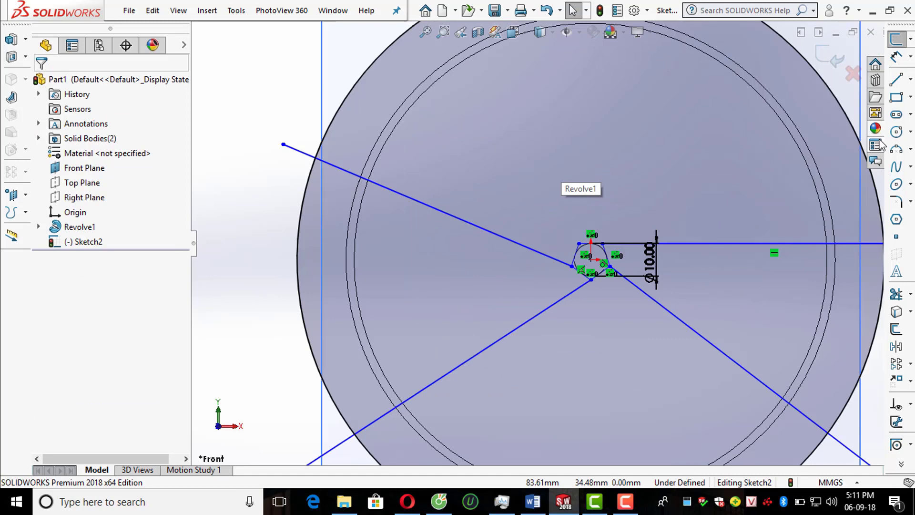
Step: Draw a line about 116.6 mm long from the pentagon's upper-left vertex, rising steeply to the right past the 180 mm circle
left_click(896, 83)
scroll(589, 229, "up", 3)
scroll(586, 228, "down", 3)
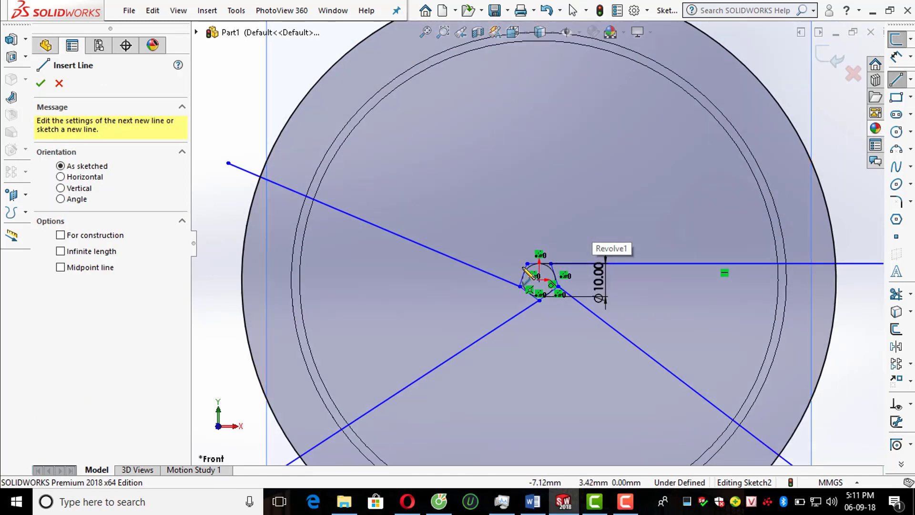
left_click(527, 263)
scroll(535, 244, "up", 5)
double_click(564, 100)
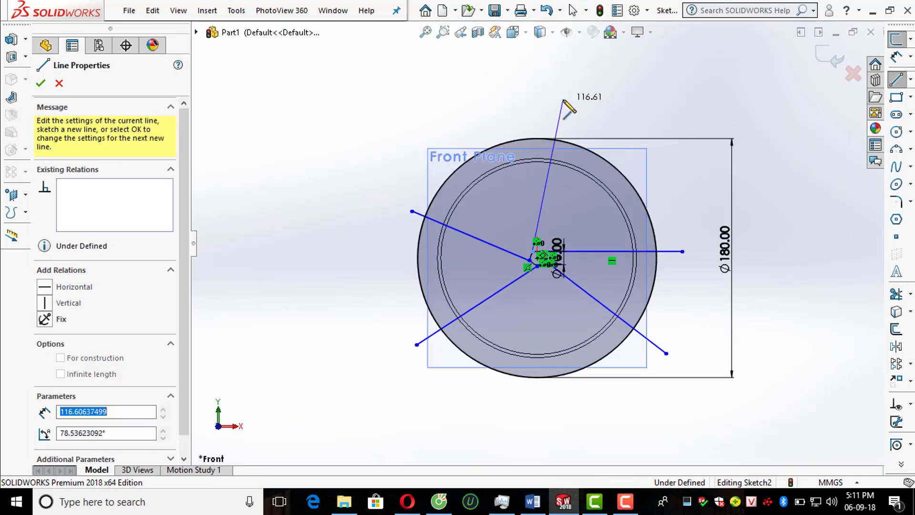
key("Escape")
Step: Make the steep upper line collinear with the pentagon's upper-left side
scroll(510, 221, "down", 6)
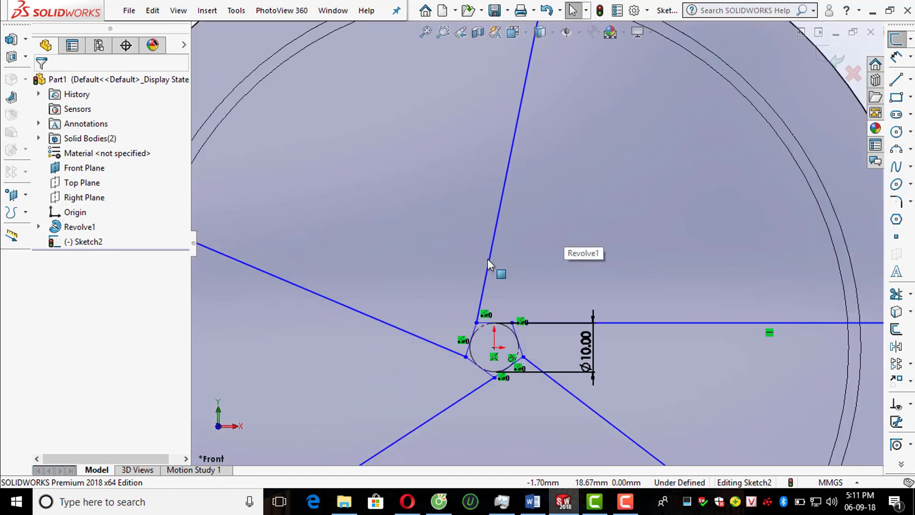
left_click(489, 260)
scroll(467, 357, "down", 4)
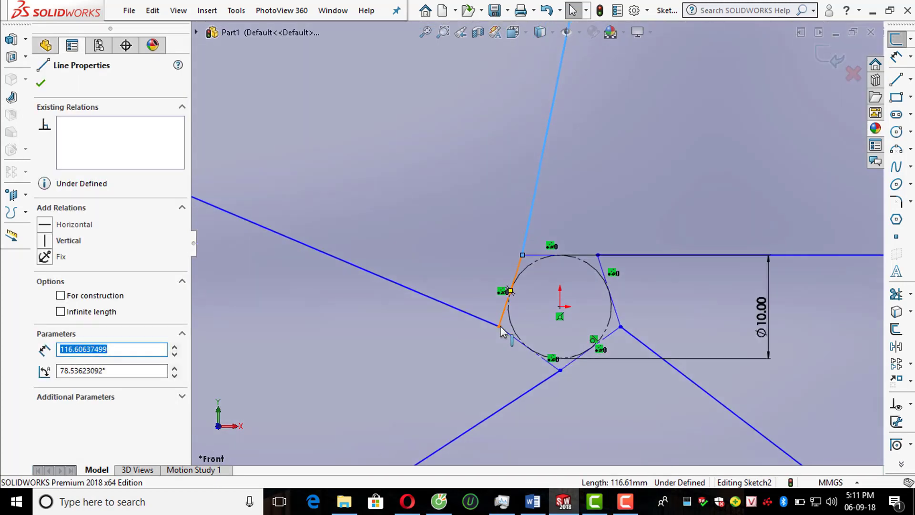
left_click(505, 330, "ctrl")
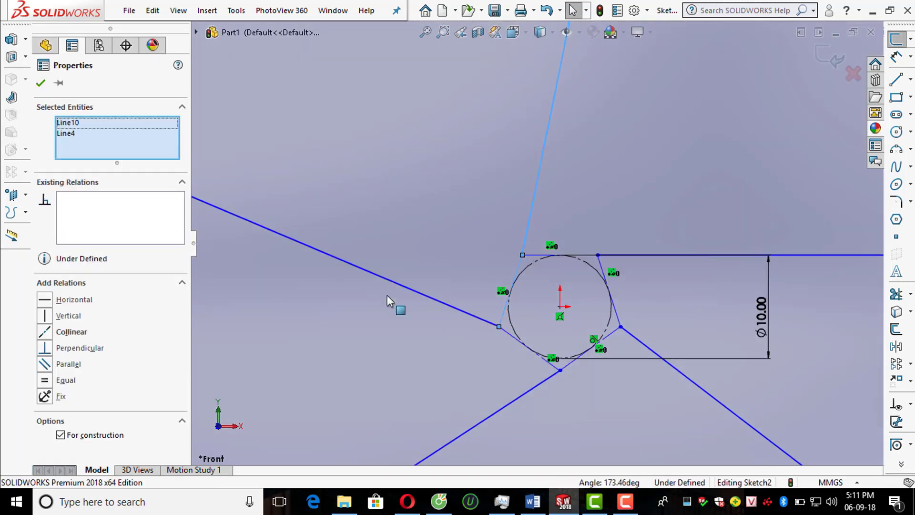
left_click(50, 333)
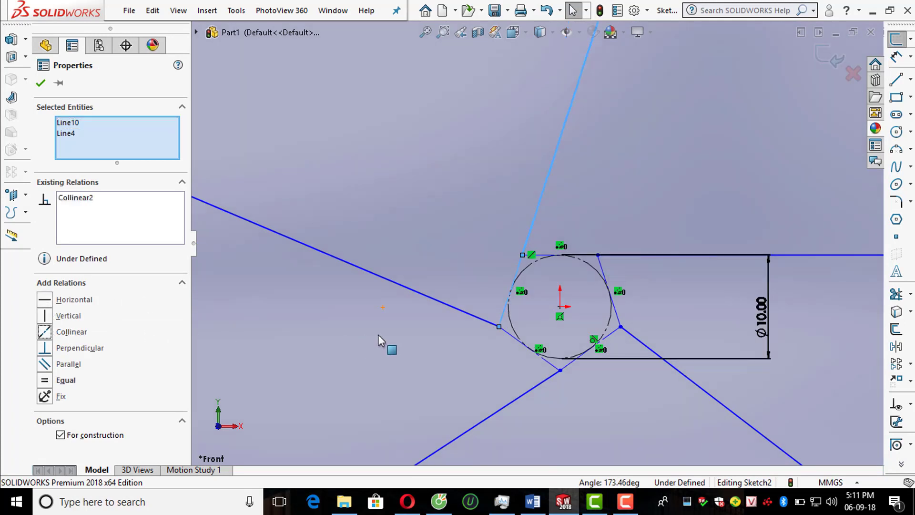
scroll(381, 333, "up", 3)
key("Escape")
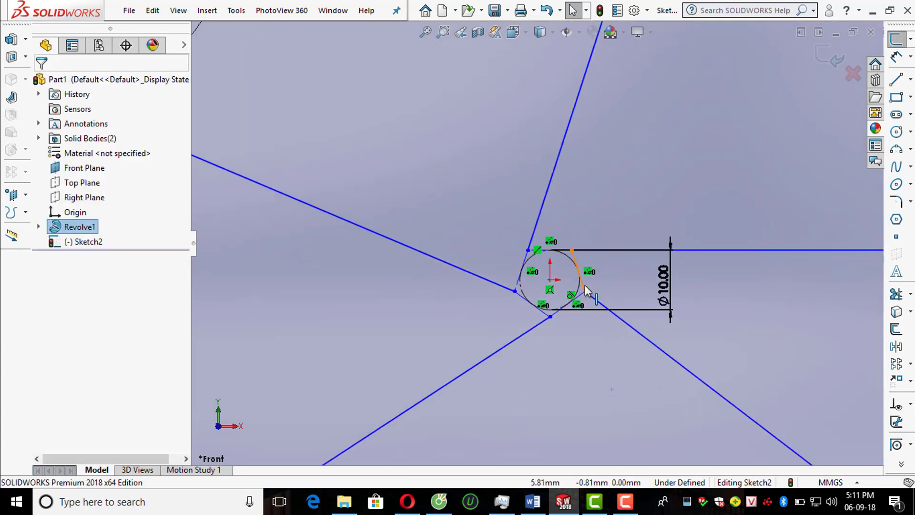
Step: Make the line from the pentagon's lower-right vertex collinear with the pentagon's upper-right side
left_click(587, 290)
left_click(603, 307, "ctrl")
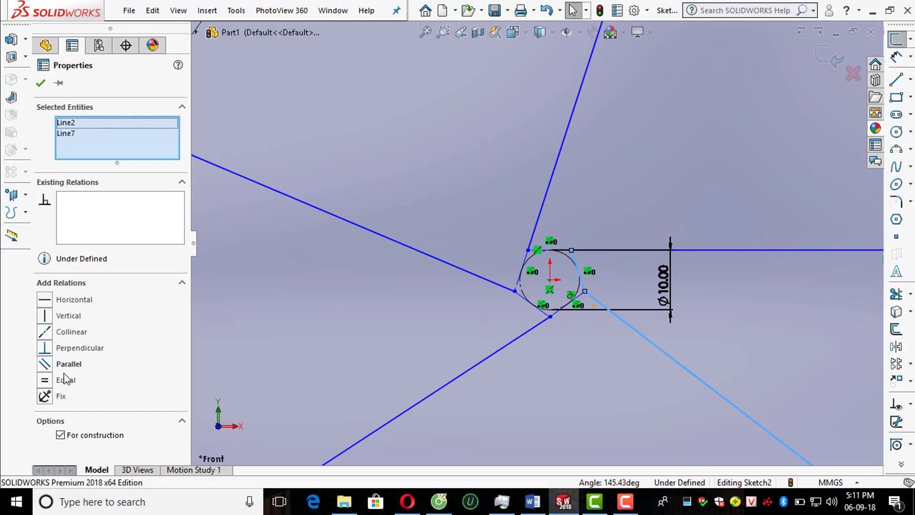
left_click(46, 337)
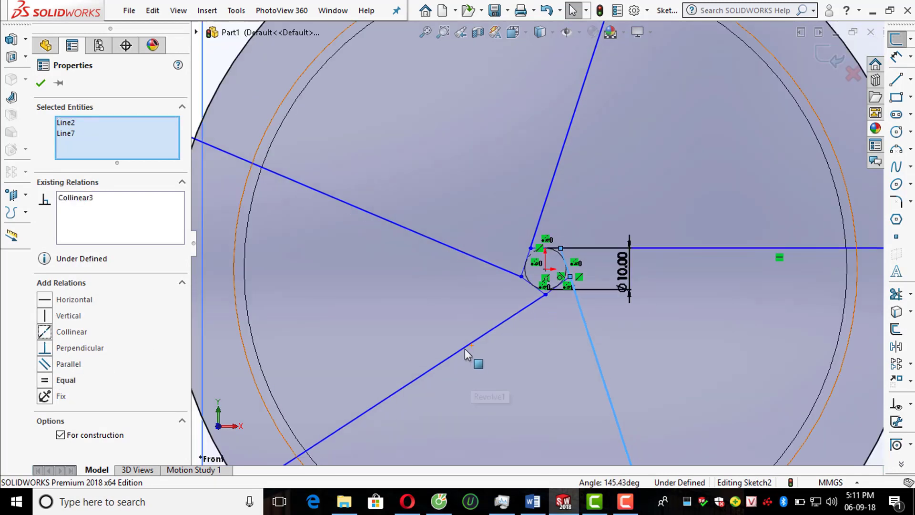
key("Escape")
Step: Make the line from the pentagon's bottom vertex collinear with the pentagon's lower-right side
left_click(486, 327)
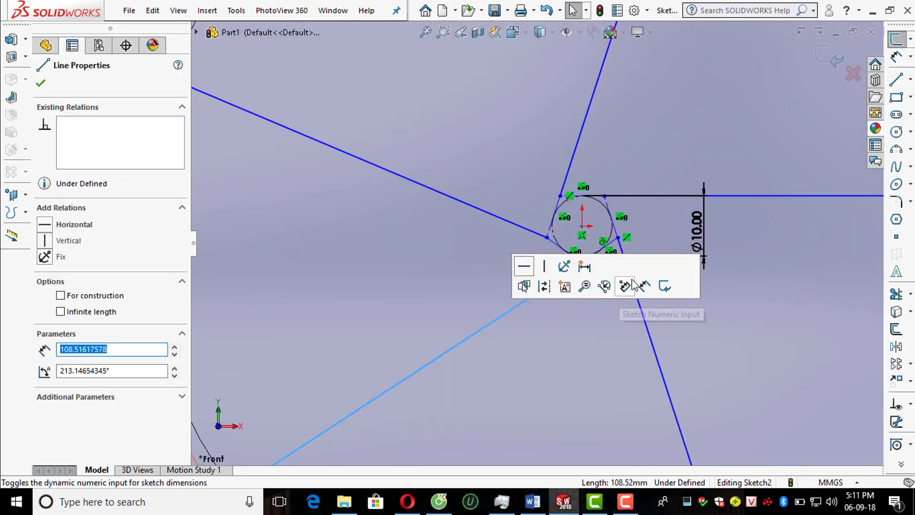
key("Escape")
scroll(606, 254, "down", 2)
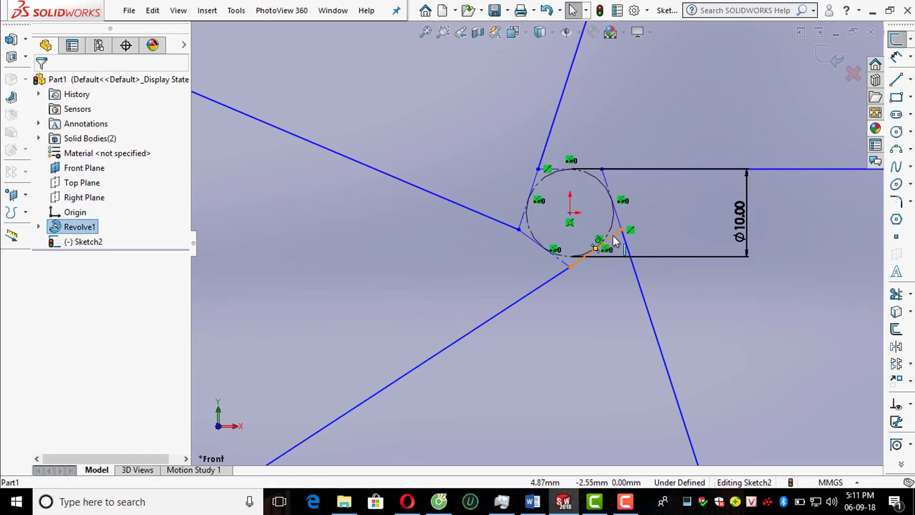
left_click(614, 237)
left_click(477, 329, "ctrl")
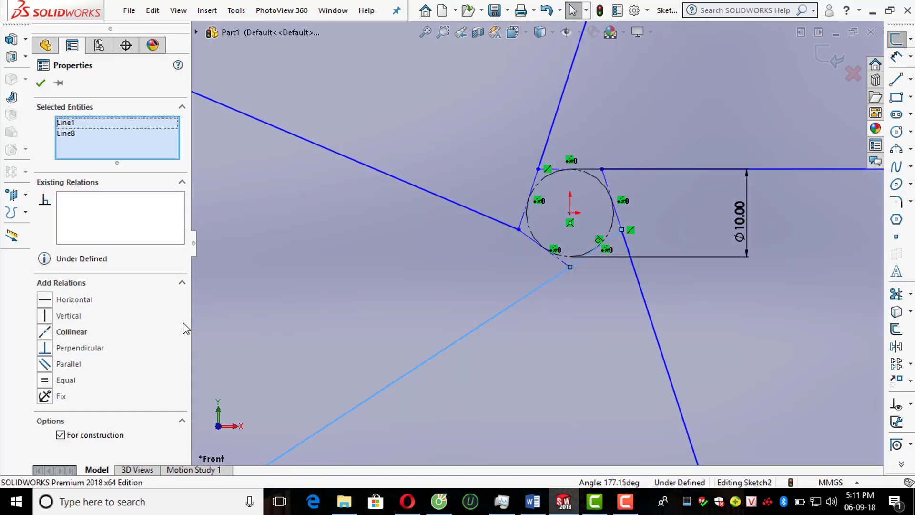
left_click(51, 335)
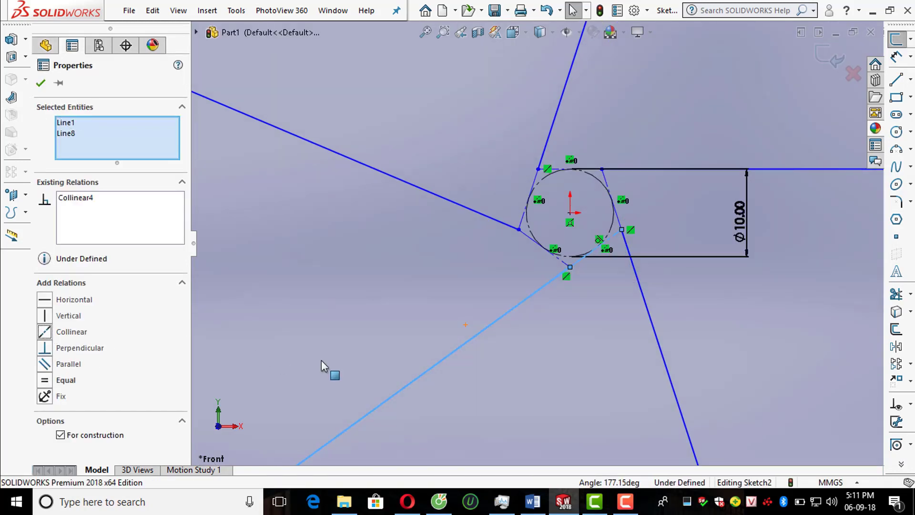
left_click(364, 350)
Step: Make the line from the pentagon's lower-left vertex collinear with the pentagon's lower-left side
left_click(494, 228)
scroll(503, 236, "down", 3)
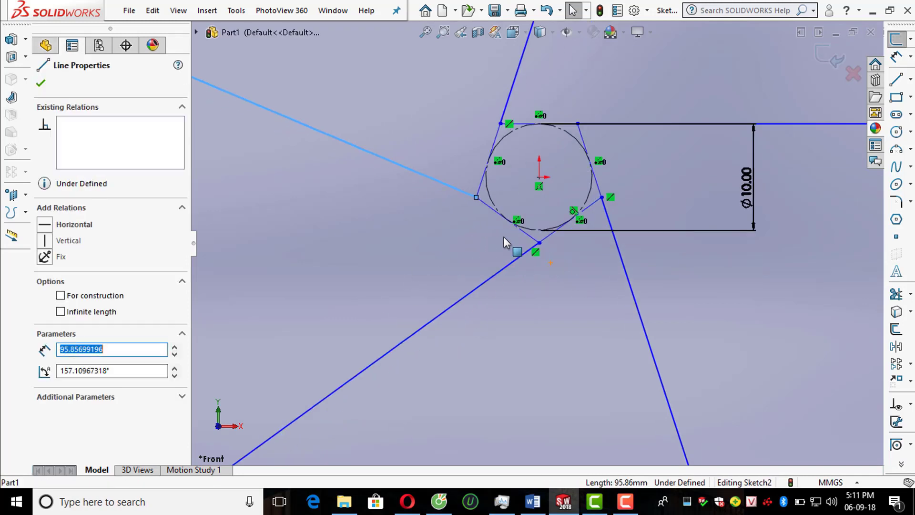
left_click(525, 233, "ctrl")
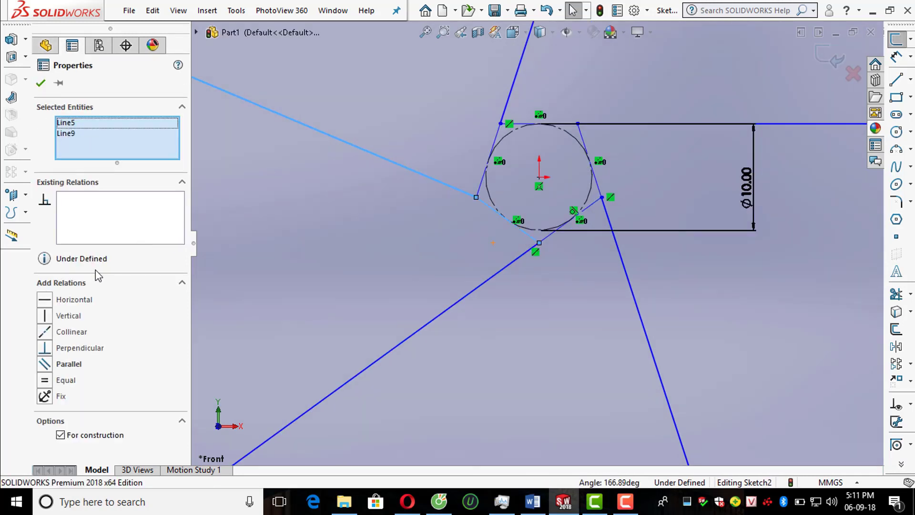
left_click(44, 332)
scroll(387, 304, "up", 6)
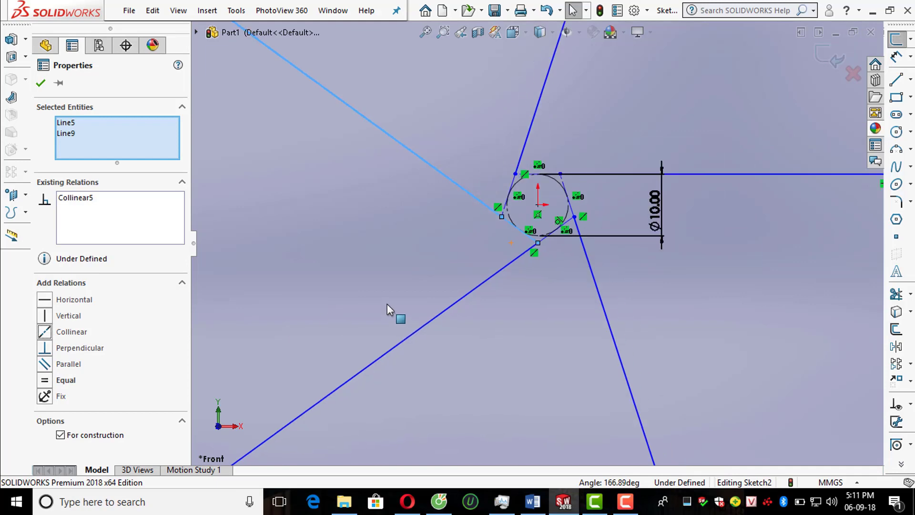
left_click(41, 84)
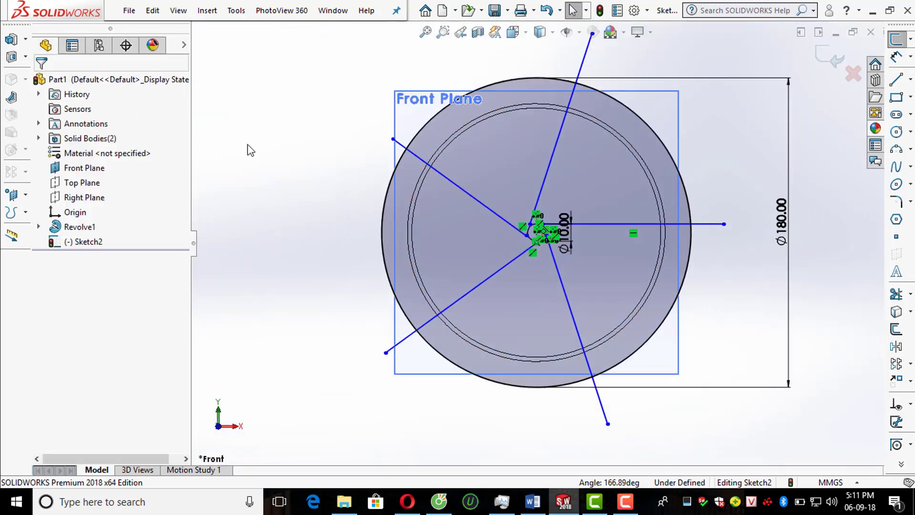
Step: Convert the 180 mm circle and all five radiating lines to construction geometry
key("z")
scroll(716, 264, "down", 3)
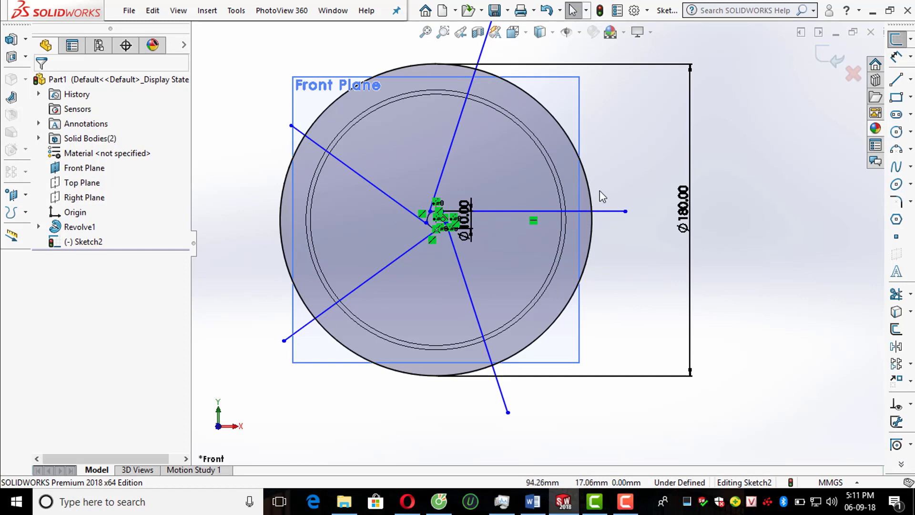
scroll(610, 176, "down", 2)
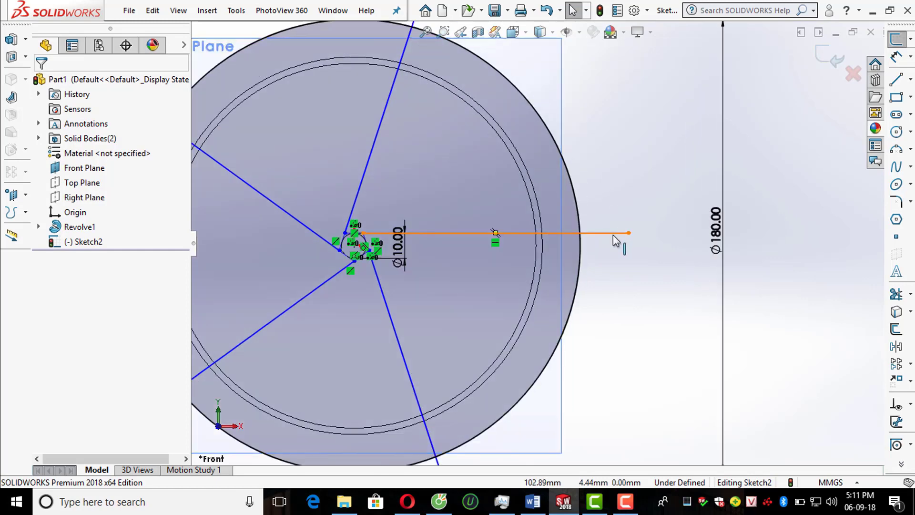
left_click_drag(578, 269, 575, 272)
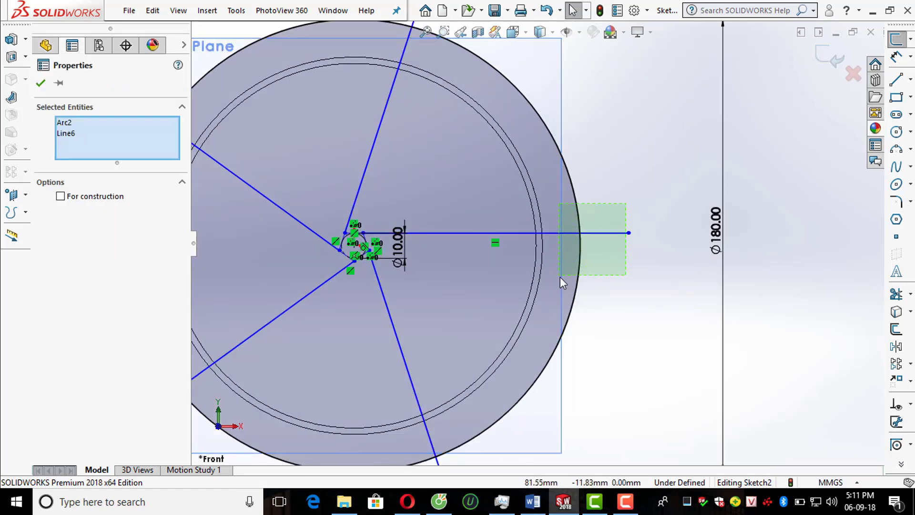
left_click(373, 164, "ctrl")
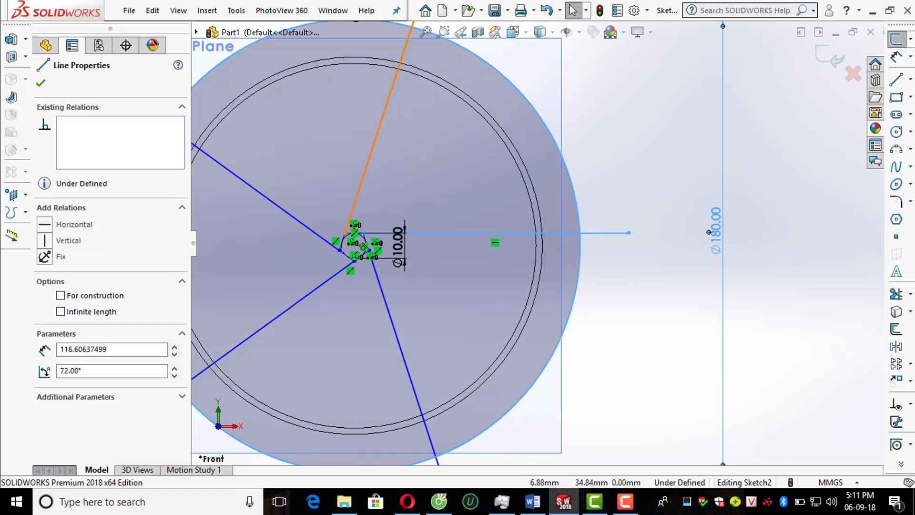
left_click(296, 219, "ctrl")
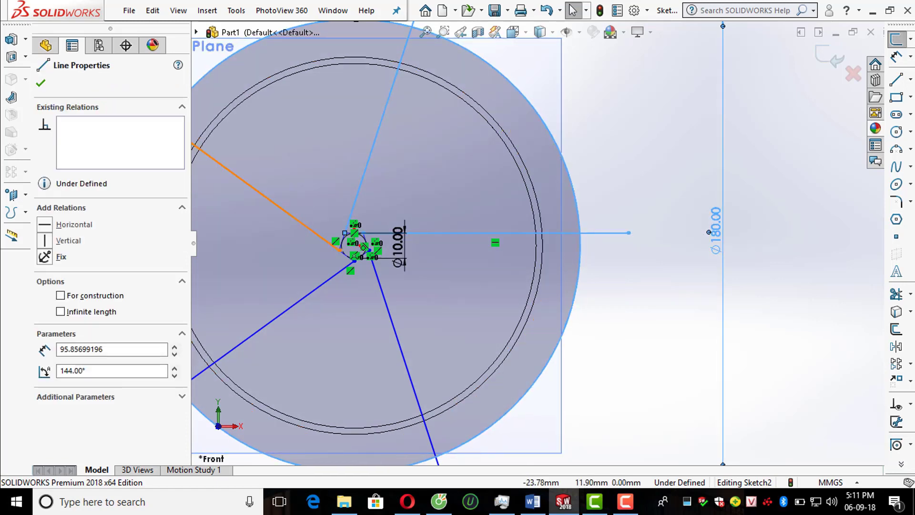
left_click(327, 285, "ctrl")
left_click(387, 311, "ctrl")
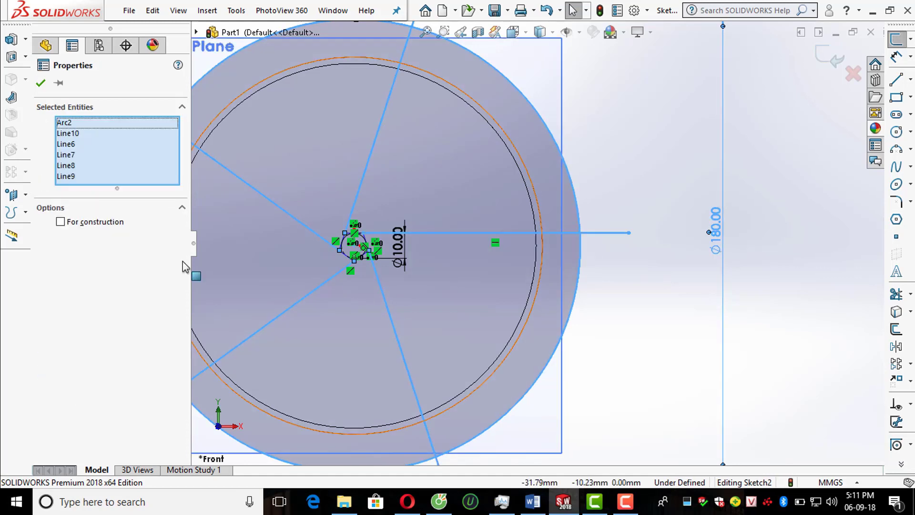
left_click(62, 223)
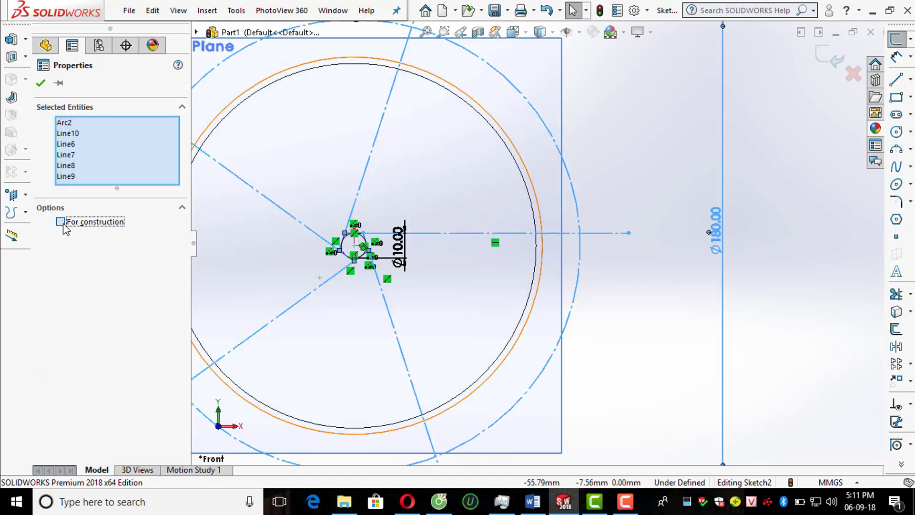
left_click(647, 154)
Step: Sketch a closed ten-point spline between the steep upper construction line and the horizontal one, with its outer edge inside the 180 mm circle
key("f")
scroll(491, 174, "up", 4)
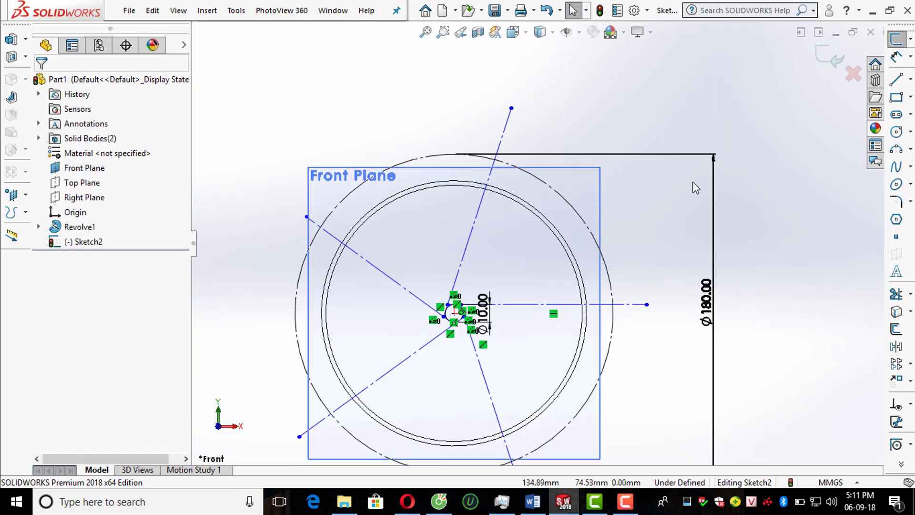
left_click(897, 167)
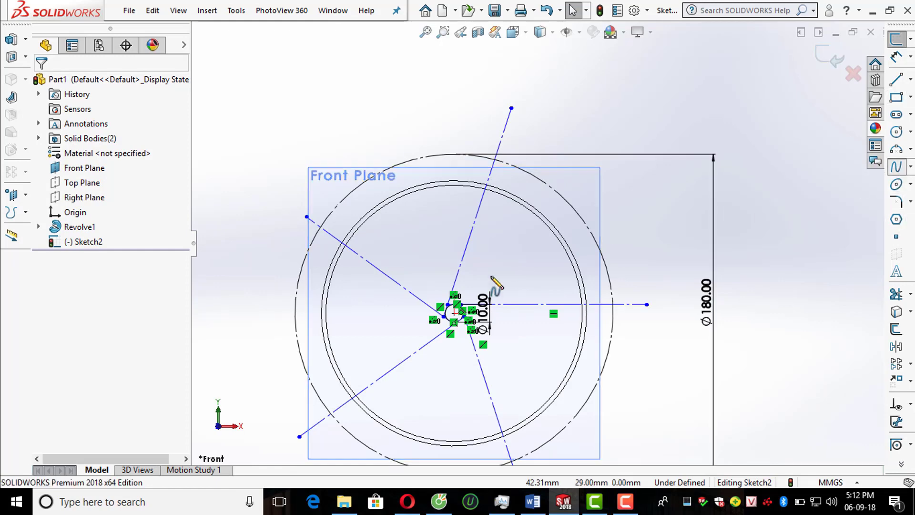
scroll(488, 284, "up", 2)
scroll(479, 286, "up", 1)
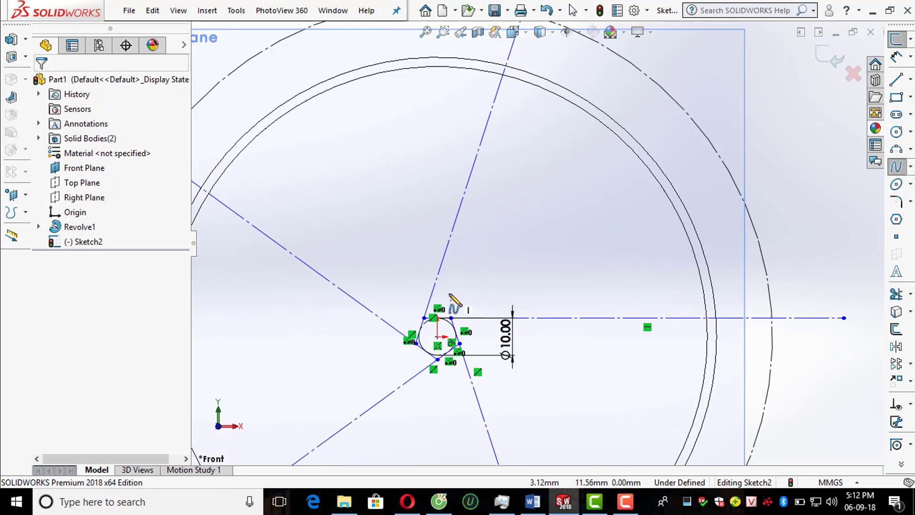
left_click(445, 293)
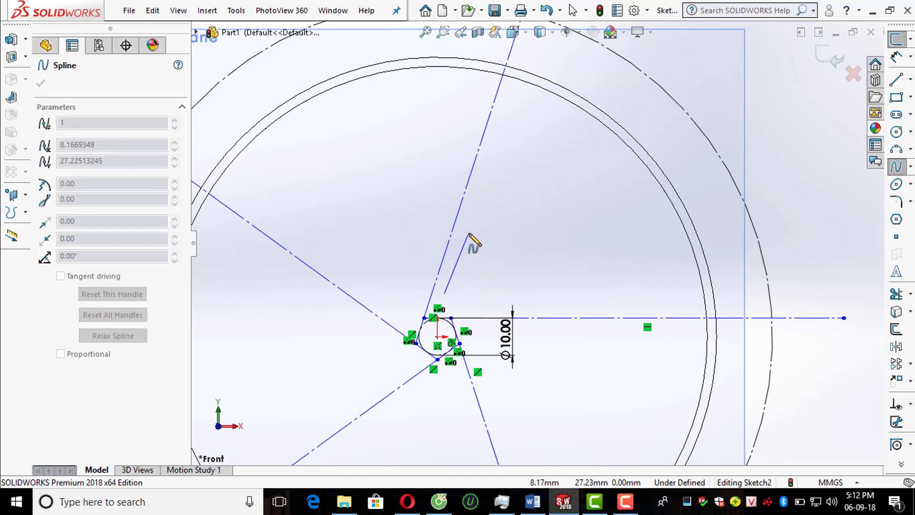
left_click(476, 214)
left_click(524, 138)
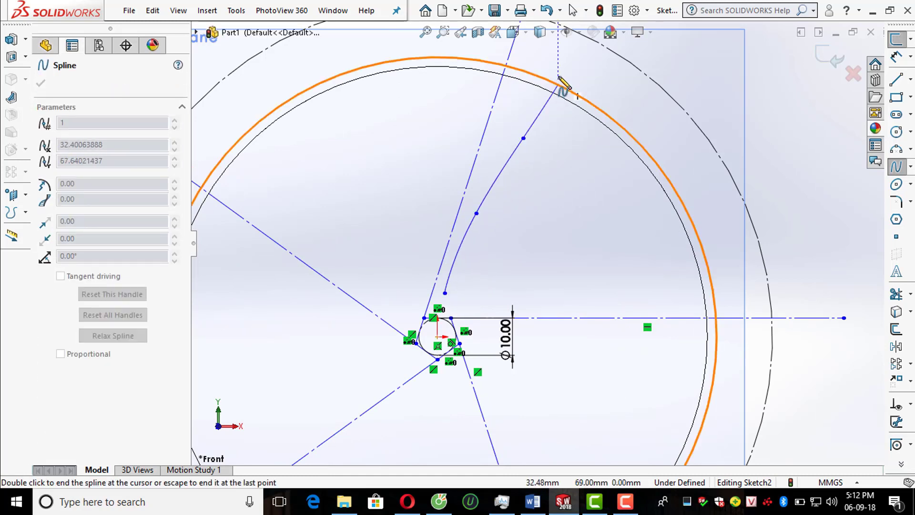
left_click(570, 63)
left_click(634, 99)
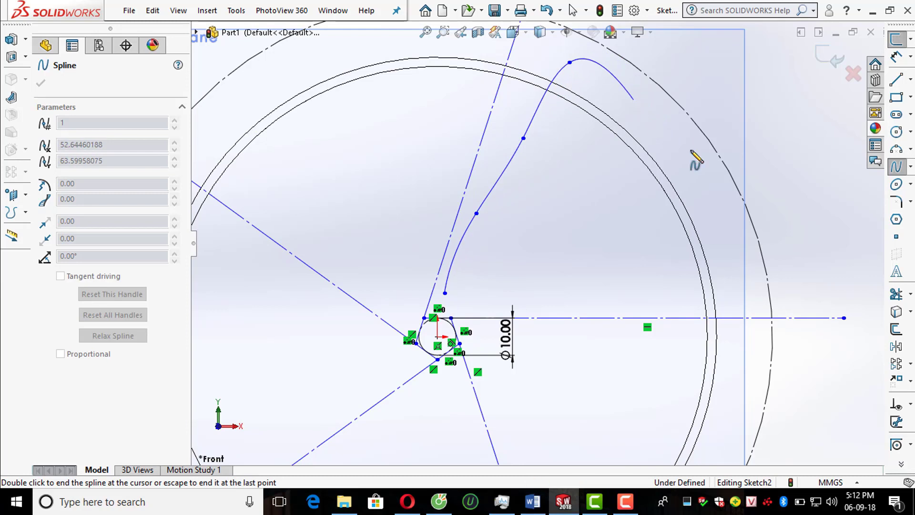
left_click(698, 178)
left_click(736, 281)
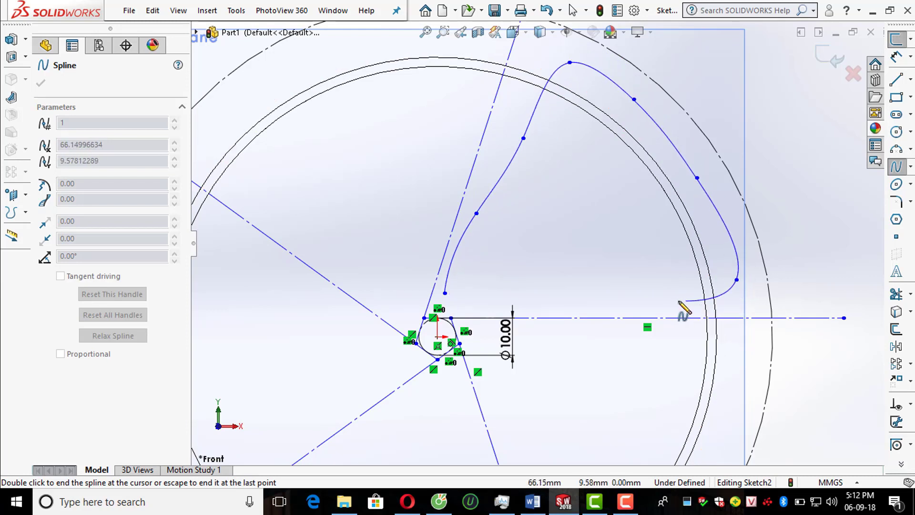
left_click(671, 301)
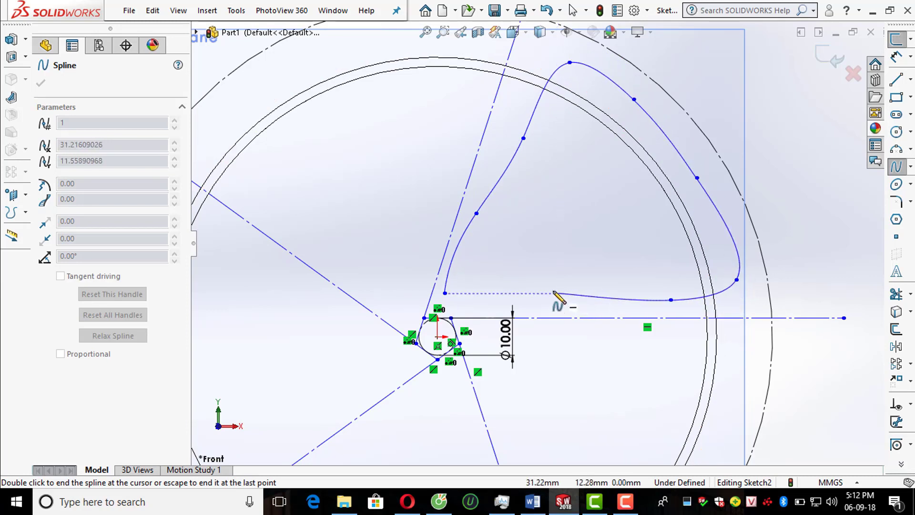
left_click(491, 299)
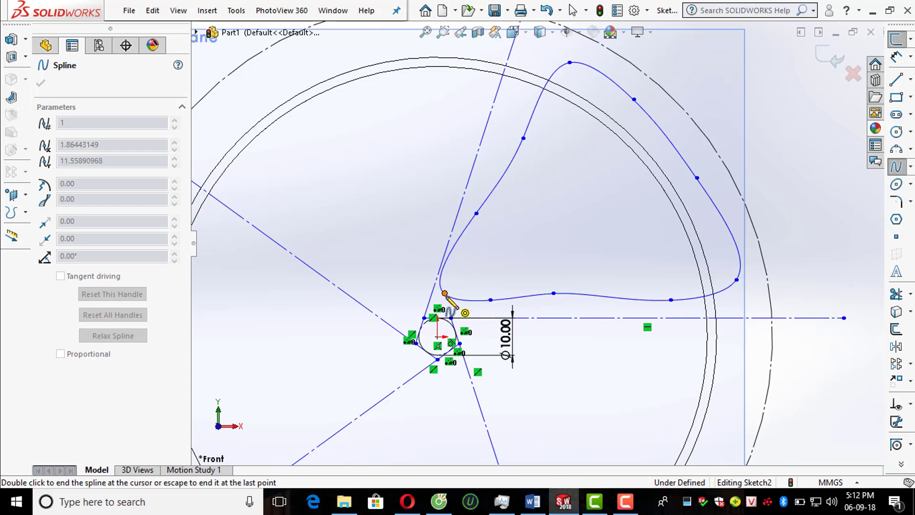
left_click(445, 293)
key("Escape")
Step: Move the spline's inner corner point to about X 3.6 mm, Y 8.2 mm and adjust the adjacent lower-edge point
scroll(534, 350, "down", 3)
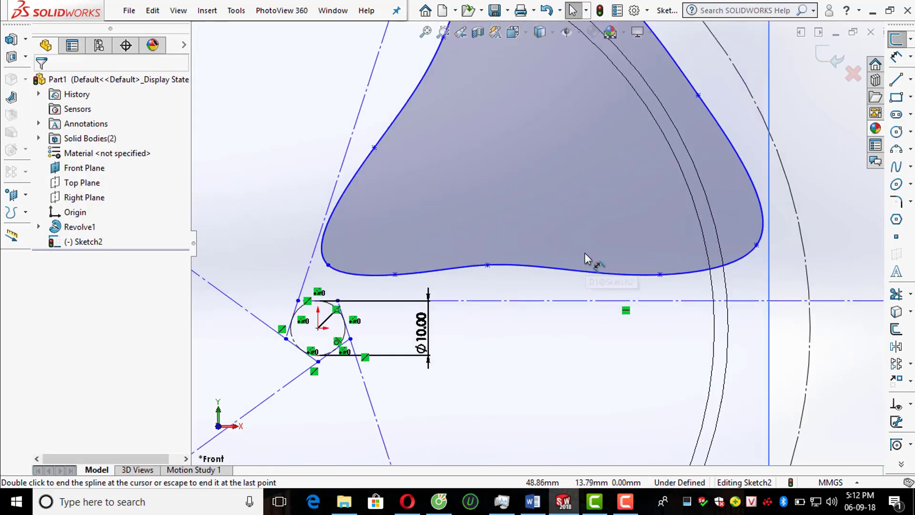
left_click(328, 265)
left_click_drag(328, 265, 338, 283)
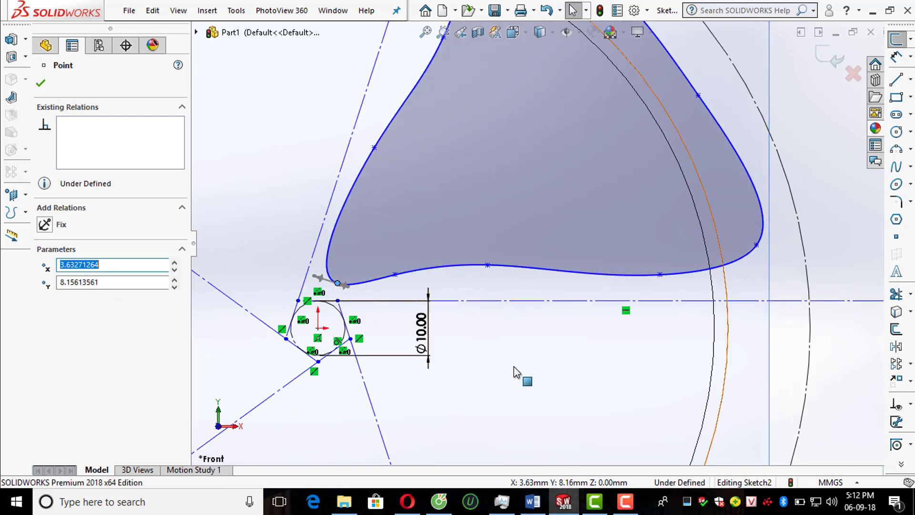
left_click(514, 366)
scroll(408, 303, "down", 2)
left_click_drag(391, 261, 402, 275)
left_click(554, 298)
Step: Bring the spline's remaining lower-edge points down toward the horizontal line, with the outer corner point at about X 82.1 mm, Y 7.1 mm
left_click(522, 260)
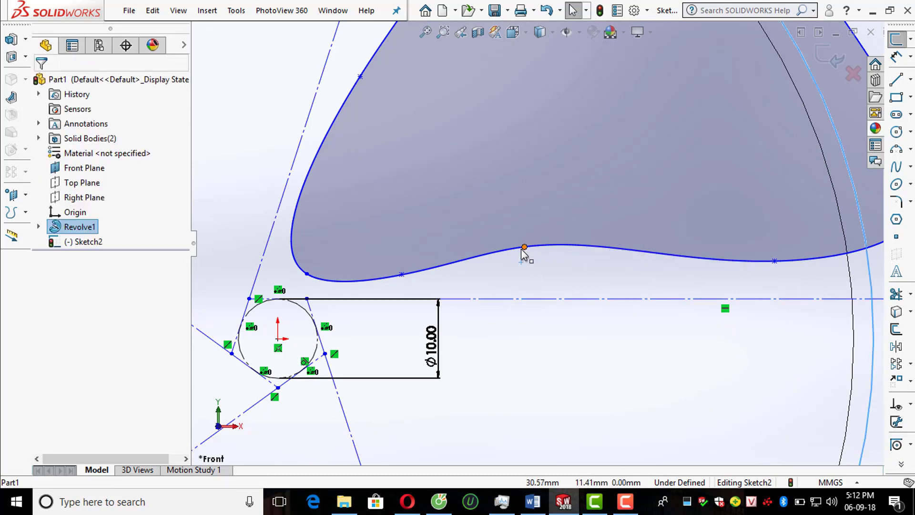
left_click_drag(523, 250, 568, 285)
left_click_drag(524, 247, 671, 286)
scroll(638, 359, "up", 3)
scroll(651, 262, "down", 5)
left_click(750, 282)
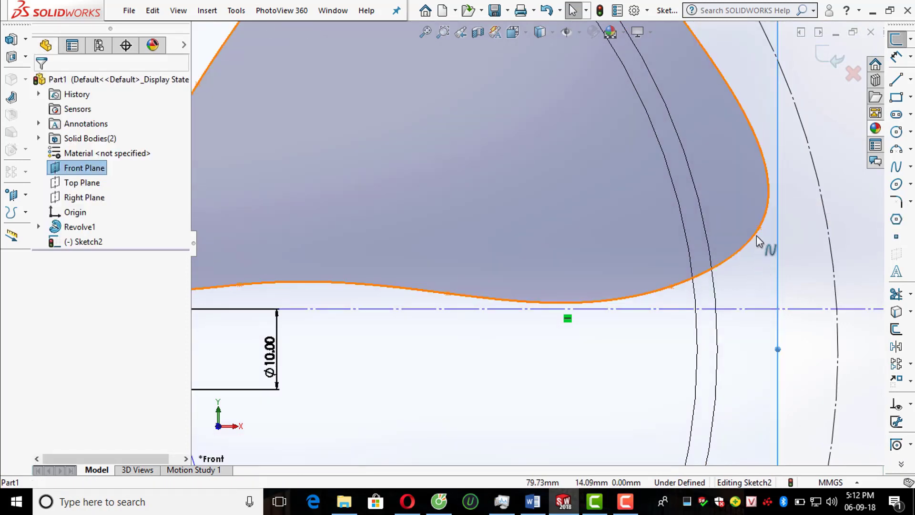
mouse_move(760, 227)
left_mouse_down()
mouse_move(810, 262)
mouse_move(801, 288)
mouse_move(768, 295)
mouse_move(775, 291)
left_mouse_up()
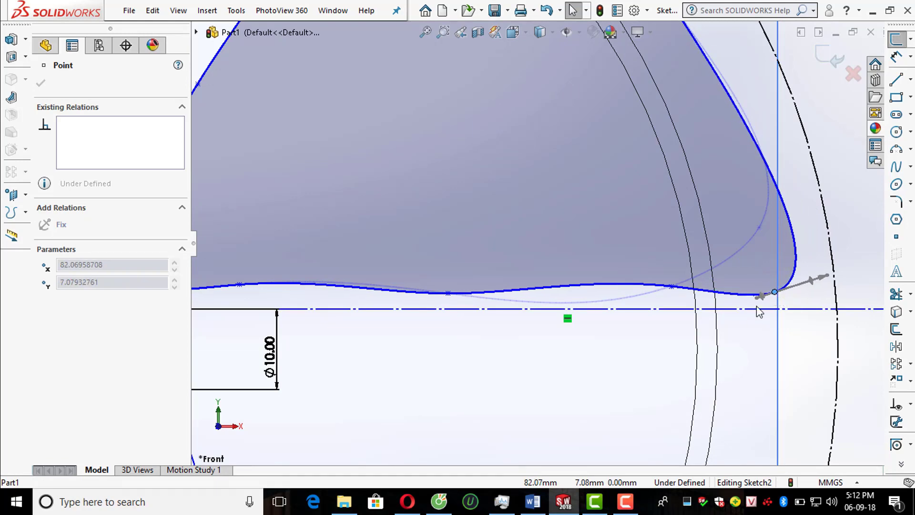
scroll(568, 374, "up", 3)
scroll(415, 288, "down", 3)
Step: Flatten the spline's lower edge, moving its innermost edge point to about X 17.3 mm, Y 6.7 mm and adjusting a point farther out
left_click(364, 267)
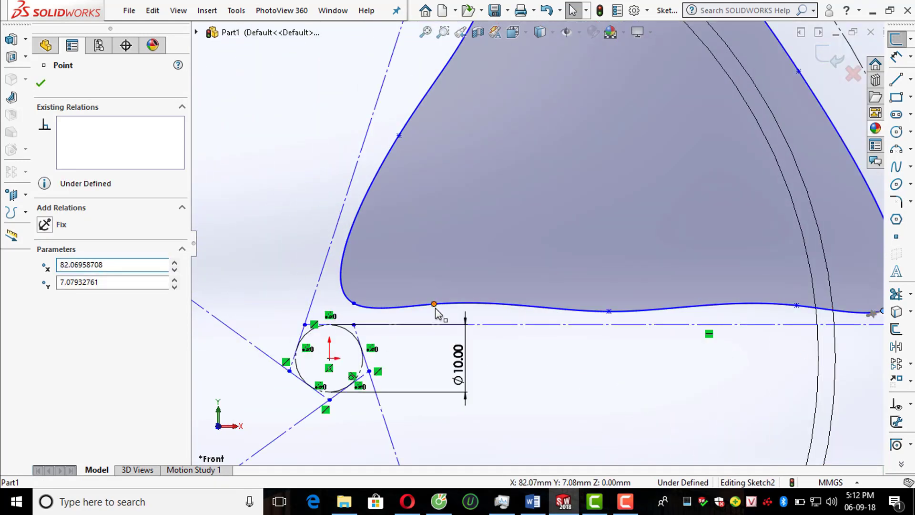
left_click_drag(441, 318, 446, 313)
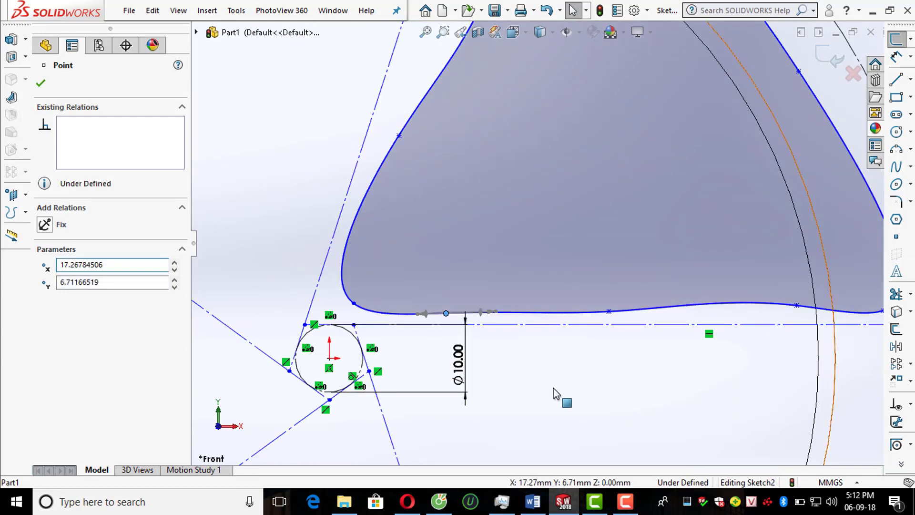
left_click(594, 383)
scroll(704, 326, "up", 1)
scroll(705, 326, "down", 2)
left_click_drag(756, 253, 628, 278)
left_click(674, 371)
Step: Raise the spline's outer lower corner point slightly to keep its curve clear of the horizontal construction line
scroll(674, 371, "up", 2)
scroll(496, 228, "down", 3)
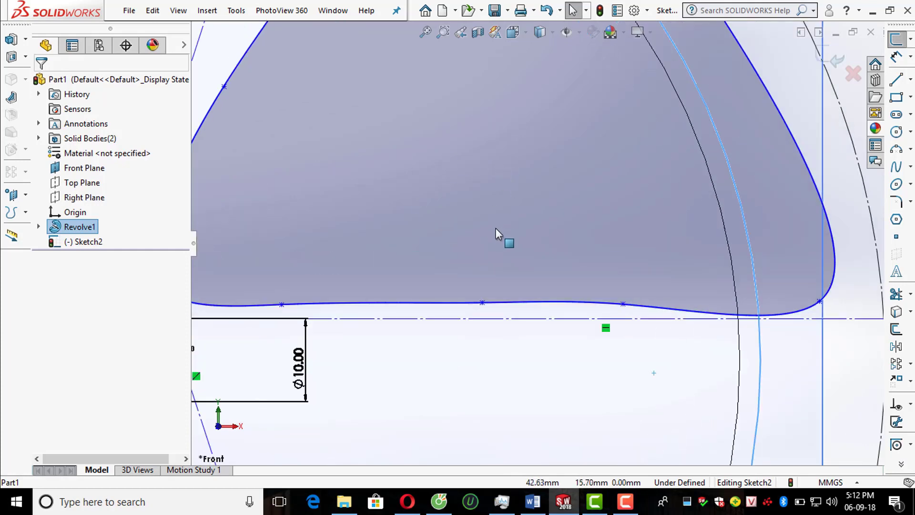
scroll(496, 222, "up", 1)
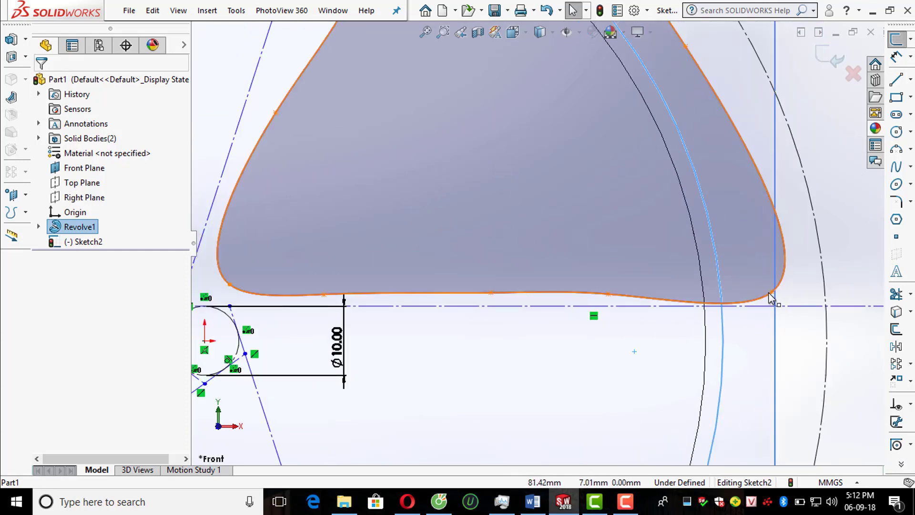
left_click_drag(773, 292, 778, 266)
left_click(655, 363)
Step: Move the spline's upper tip point to about X 32.4 mm, Y 75.7 mm and bring both steep-side points closer to the construction line
scroll(655, 364, "up", 4)
scroll(479, 36, "down", 3)
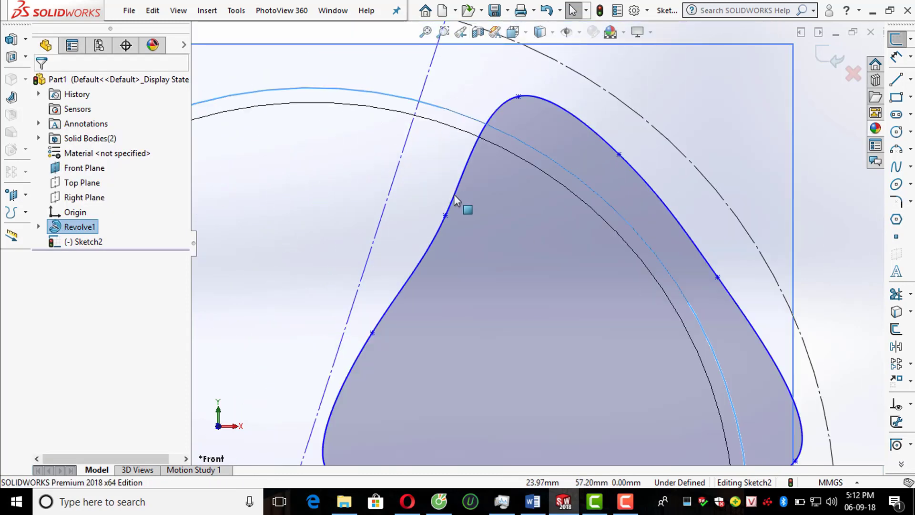
left_click_drag(519, 97, 475, 65)
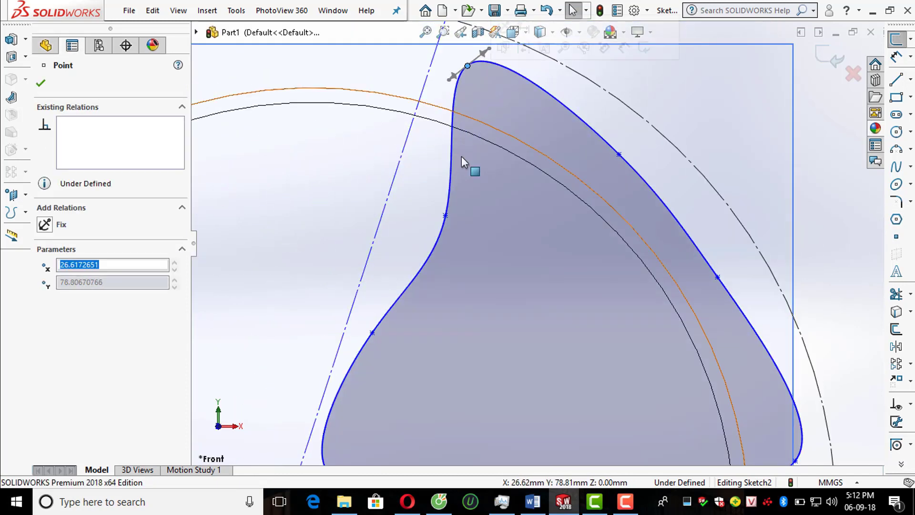
left_click_drag(444, 216, 402, 194)
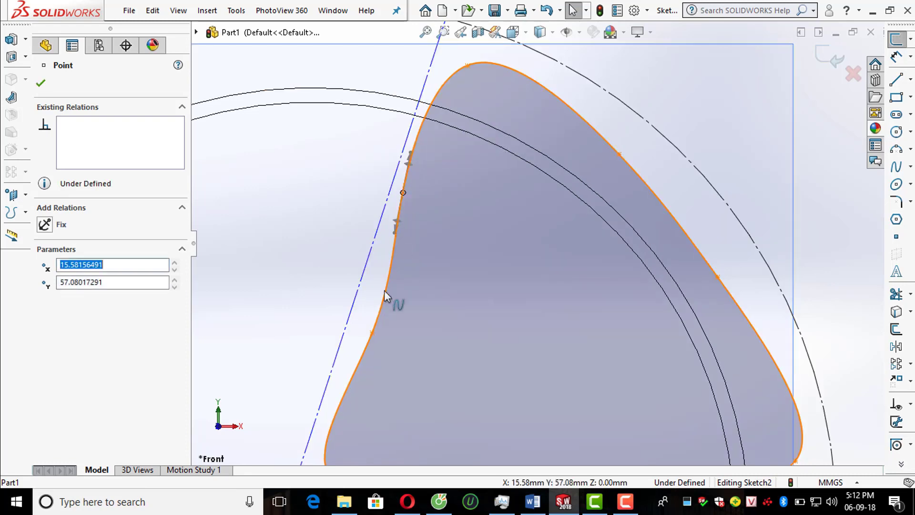
left_click_drag(372, 332, 362, 320)
left_click(423, 102)
left_click_drag(466, 66, 501, 83)
left_click(350, 180)
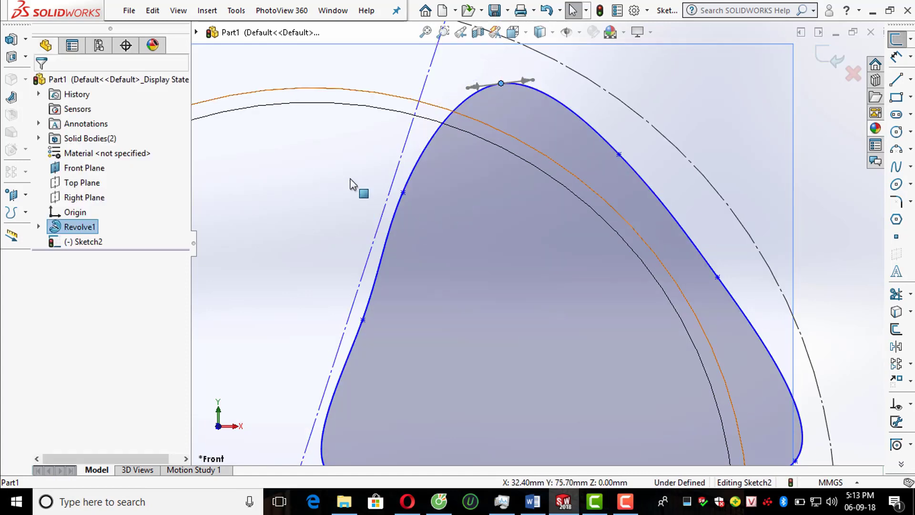
left_click_drag(402, 192, 425, 165)
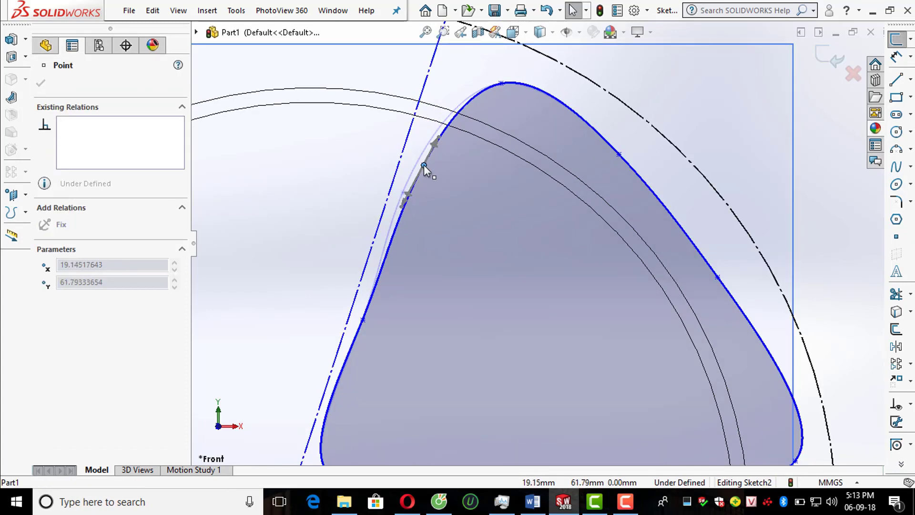
left_click(324, 196)
key("f")
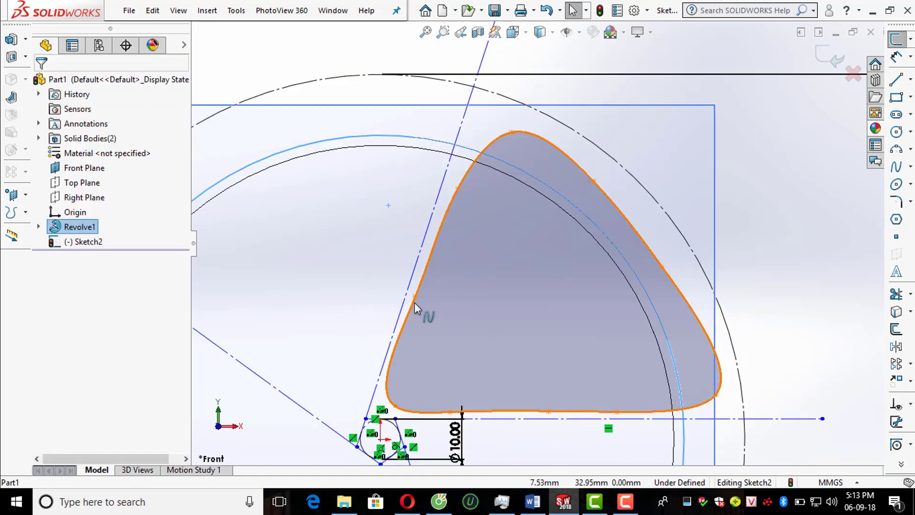
Step: Straighten the spline's steep side along the construction line, placing its lower point at about X 4.8 mm, Y 22.7 mm and lowering its upper point
scroll(468, 220, "down", 4)
left_click_drag(480, 127, 490, 105)
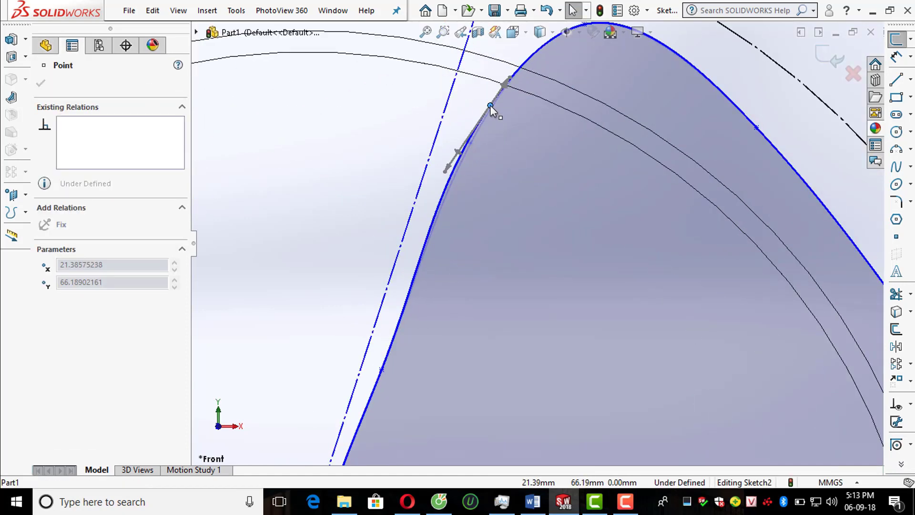
mouse_move(386, 357)
left_mouse_down()
mouse_move(393, 331)
mouse_move(399, 339)
left_mouse_up()
scroll(358, 281, "up", 4)
scroll(419, 384, "down", 4)
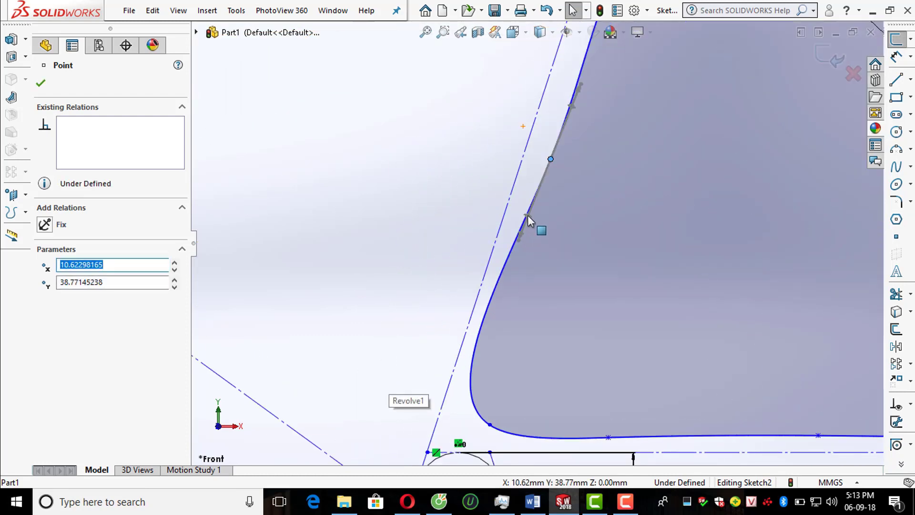
left_click_drag(550, 161, 499, 300)
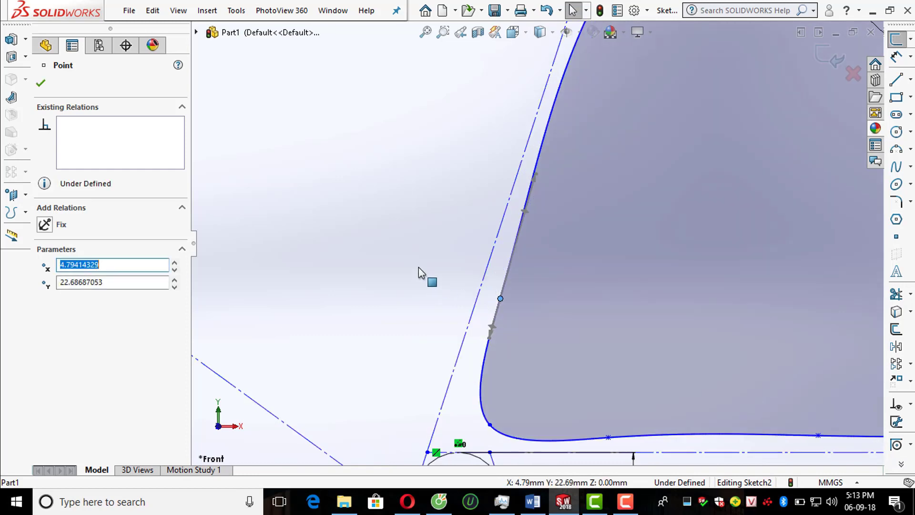
left_click(419, 272)
scroll(501, 247, "up", 4)
scroll(587, 103, "down", 4)
left_click_drag(600, 90, 564, 177)
left_click(429, 209)
Step: Bulge the spline's outer edge toward the 180 mm circle, placing its upper point at about X 54.9 mm, Y 65.2 mm and moving the lower one outward
scroll(431, 206, "up", 1)
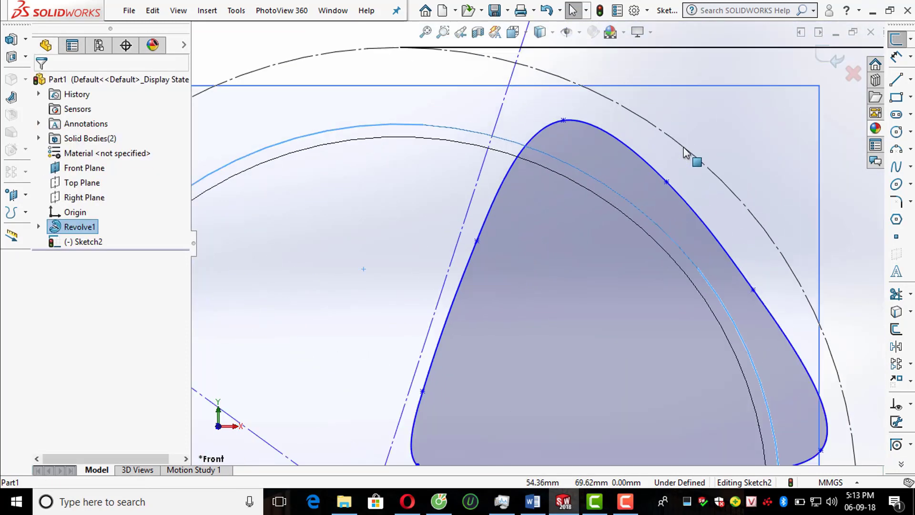
scroll(656, 198, "down", 2)
left_click(669, 184)
scroll(576, 215, "up", 3)
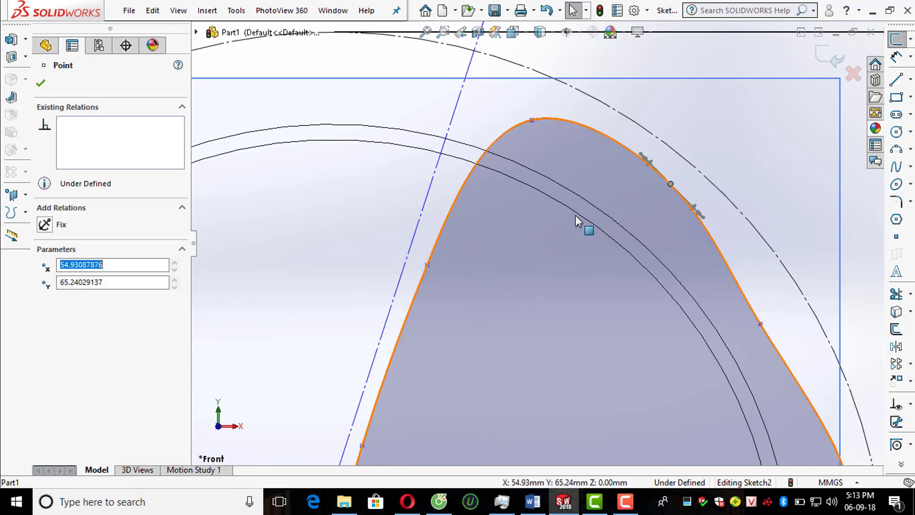
scroll(682, 304, "down", 2)
left_click_drag(670, 299, 695, 299)
left_click(803, 299)
scroll(803, 300, "up", 4)
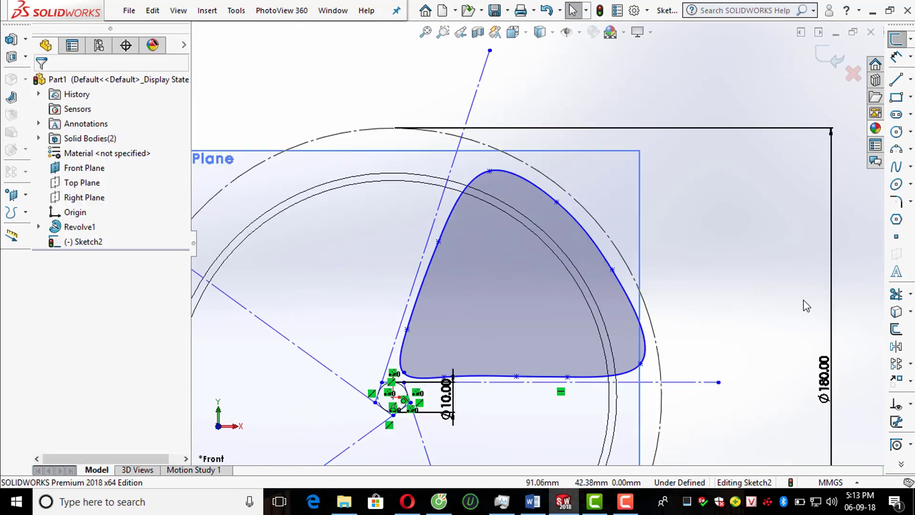
Step: Finish the spline sketch and show the model in an oblique 3D view
scroll(727, 251, "up", 4)
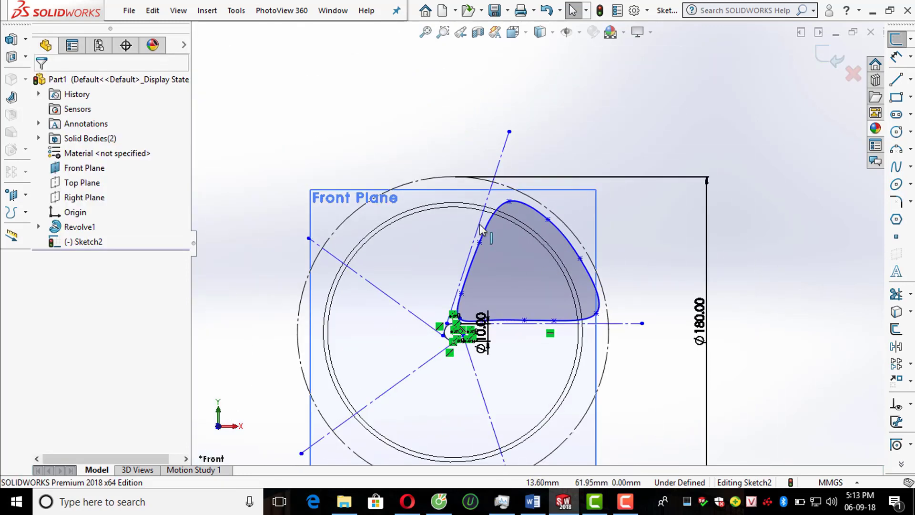
scroll(589, 210, "down", 2)
left_click(830, 59)
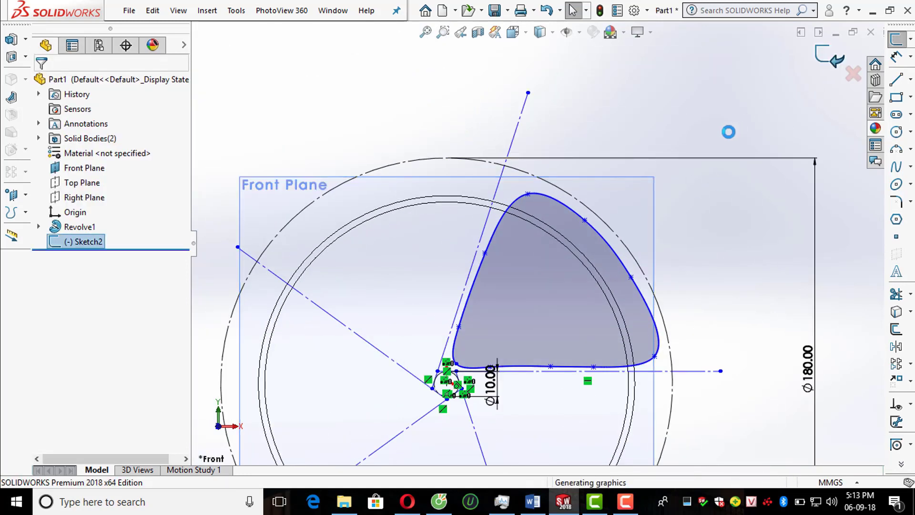
scroll(726, 158, "up", 3)
mouse_move(727, 159)
middle_mouse_down()
mouse_move(634, 278)
mouse_move(597, 301)
mouse_move(601, 323)
mouse_move(527, 321)
mouse_move(578, 267)
mouse_move(609, 288)
mouse_move(585, 310)
middle_mouse_up()
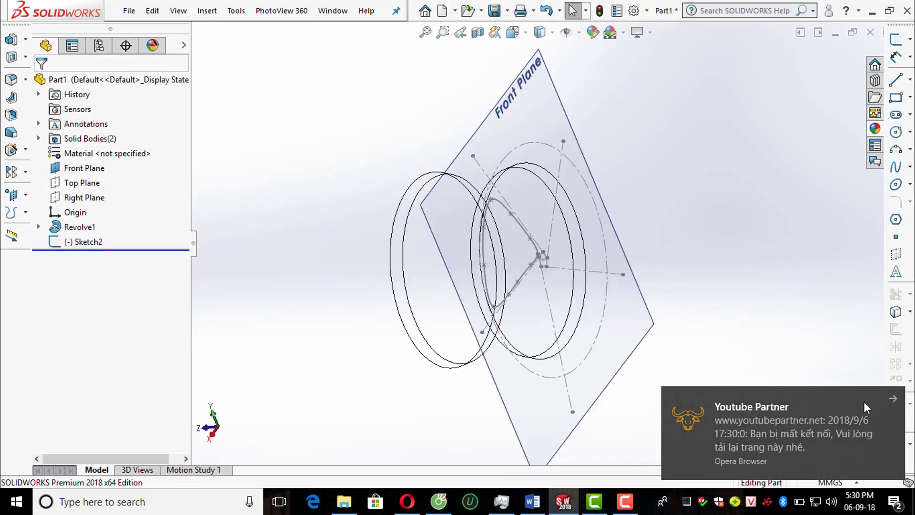
Step: Create a reference plane offset 20 mm from the Front Plane toward the disc bodies
left_click(891, 399)
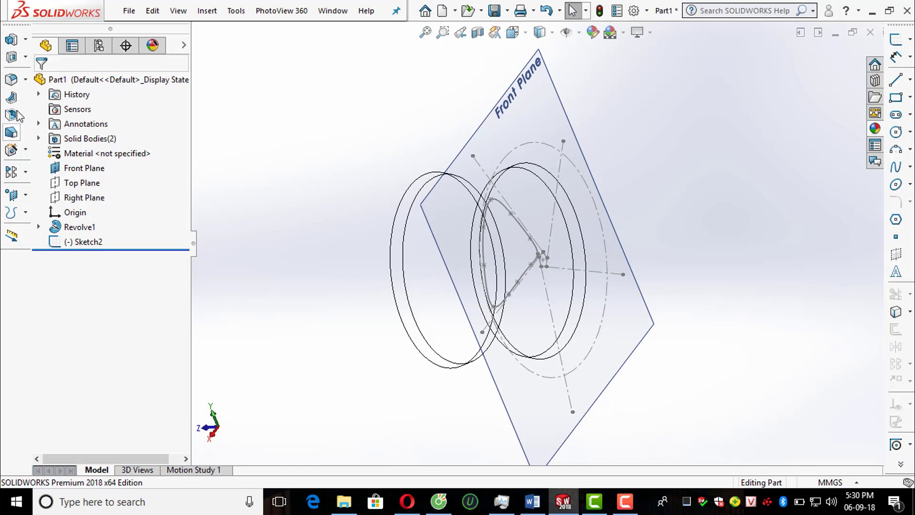
left_click(20, 197)
left_click(52, 194)
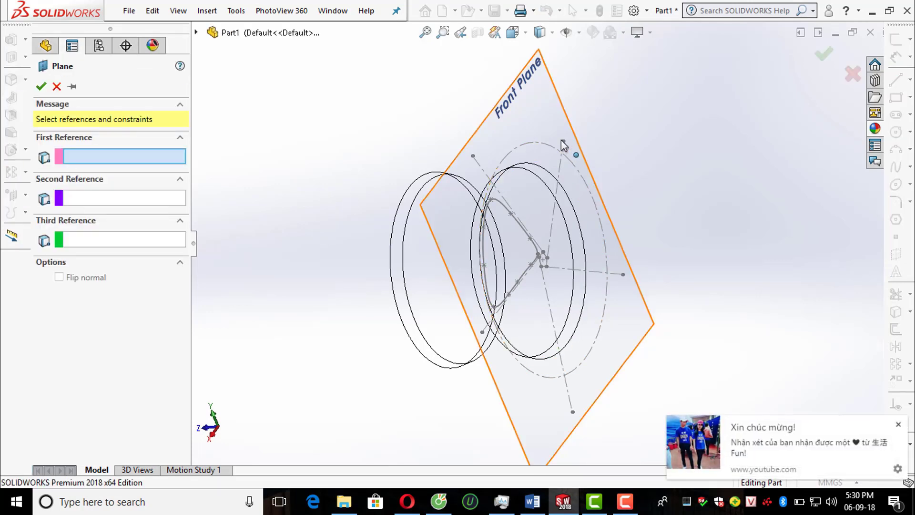
left_click(898, 425)
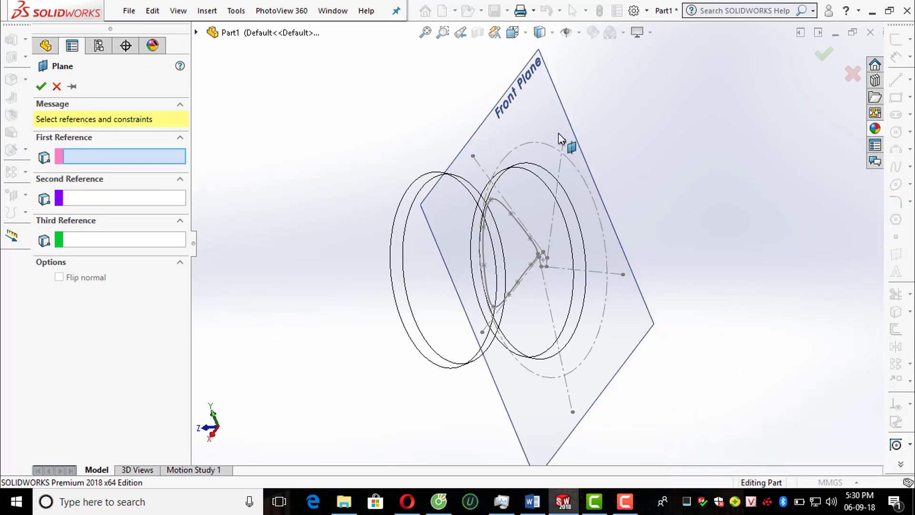
left_click(543, 115)
middle_click_drag(576, 203, 586, 152)
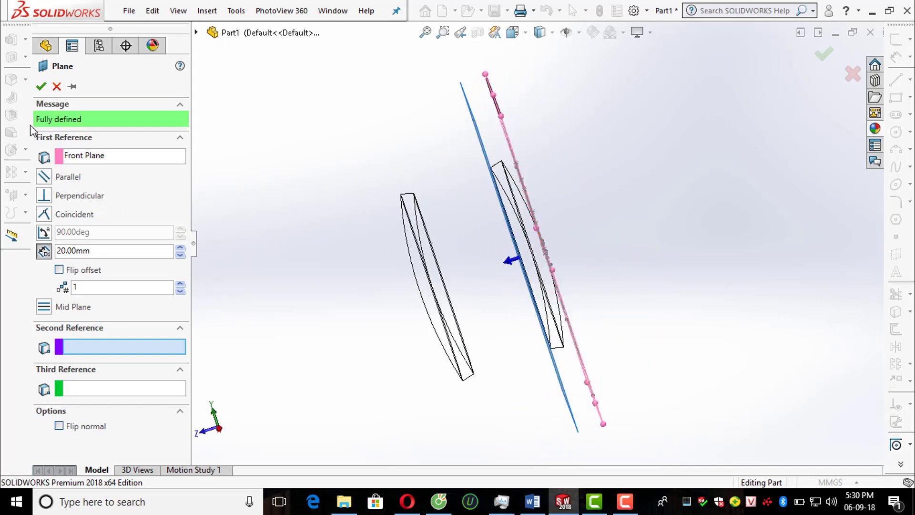
left_click(41, 86)
middle_click_drag(593, 210, 292, 184)
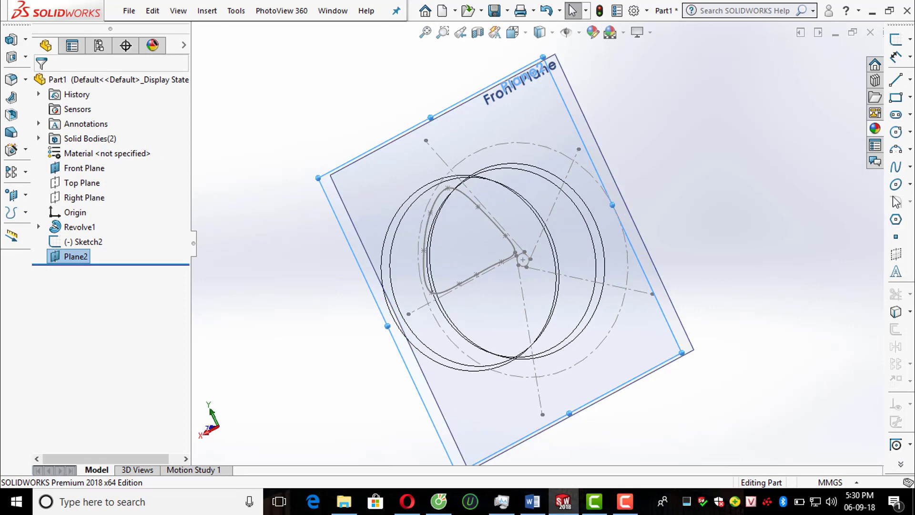
Step: Sketch a small closed spline on the new plane inside the large blade profile, starting at about X 19.7 mm, Y 22.3 mm
left_click(896, 167)
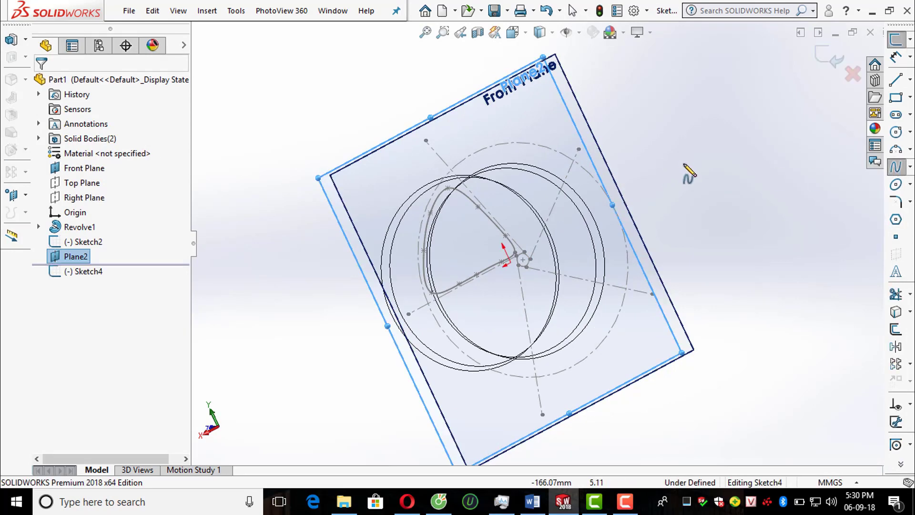
key("ctrl+8")
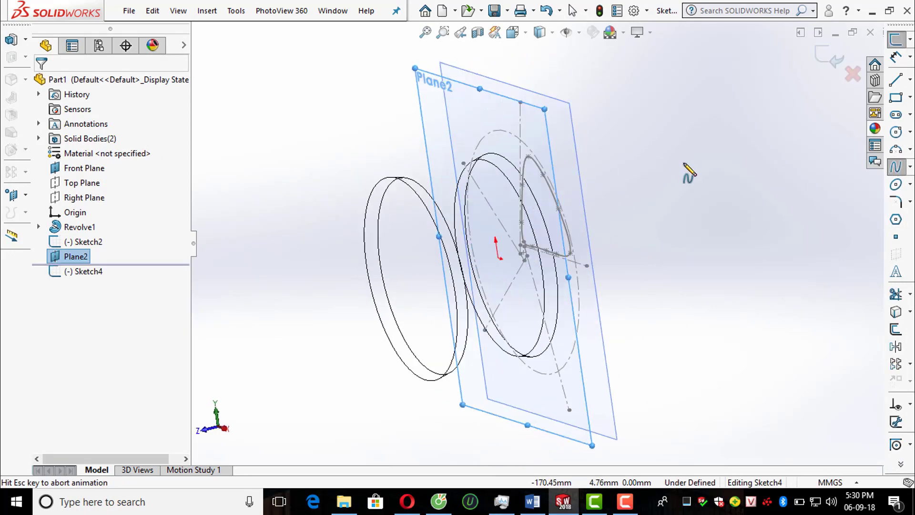
scroll(598, 204, "up", 5)
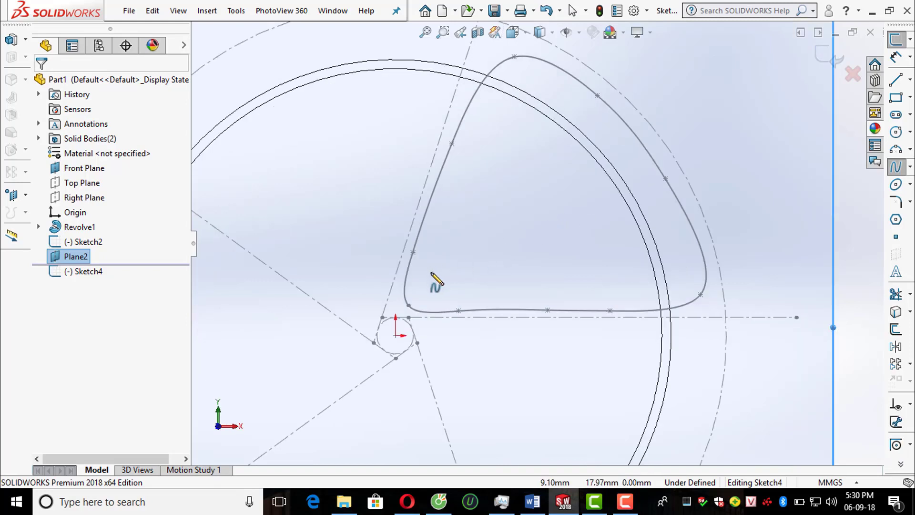
left_click(468, 252)
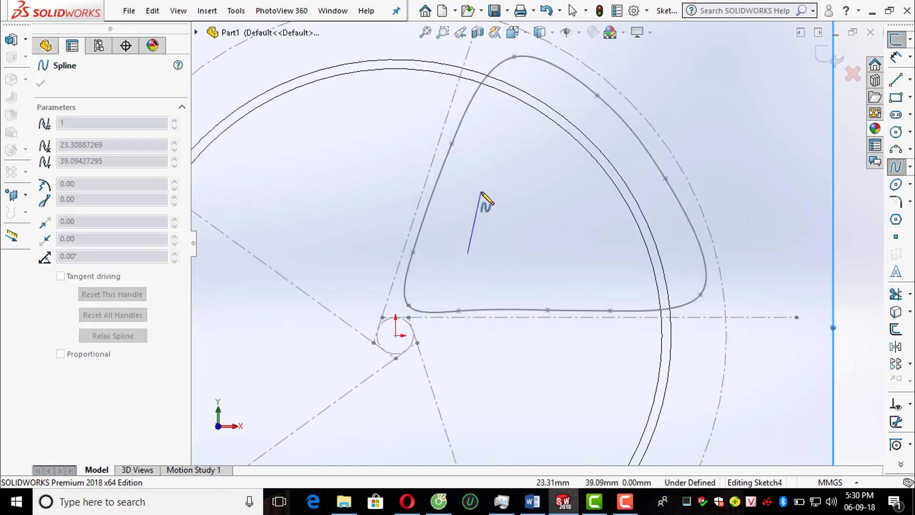
left_click(481, 191)
left_click(513, 160)
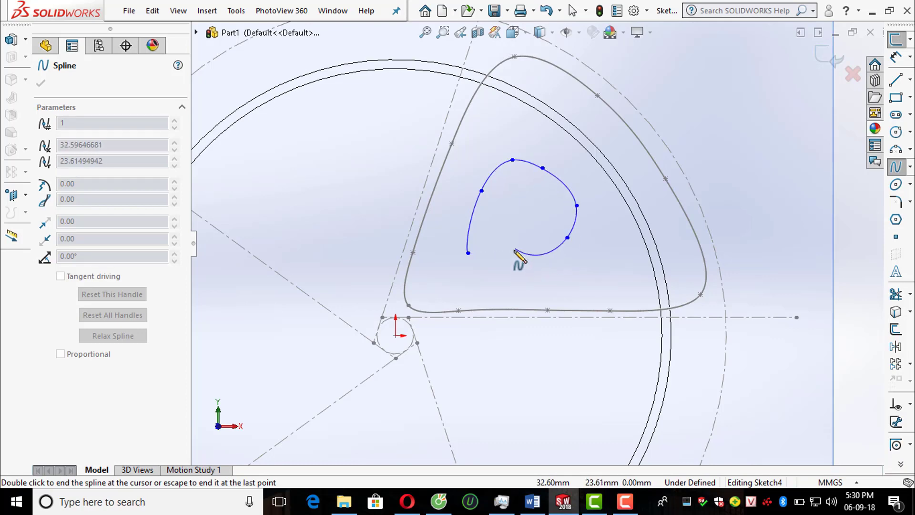
left_click(469, 254)
key("Escape")
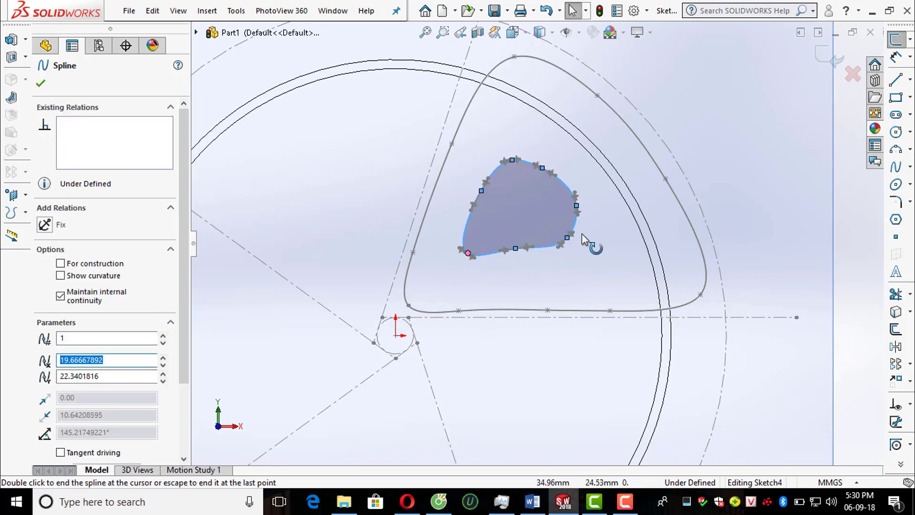
Step: Move the middle point of the small spline's bottom edge to about X 33.1 mm, Y 21.3 mm
scroll(613, 206, "down", 3)
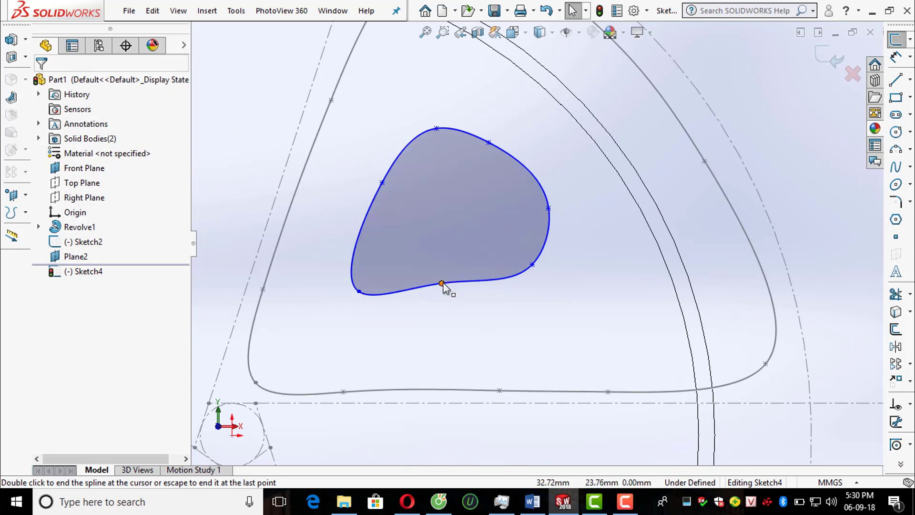
left_click_drag(442, 285, 446, 298)
scroll(572, 262, "up", 3)
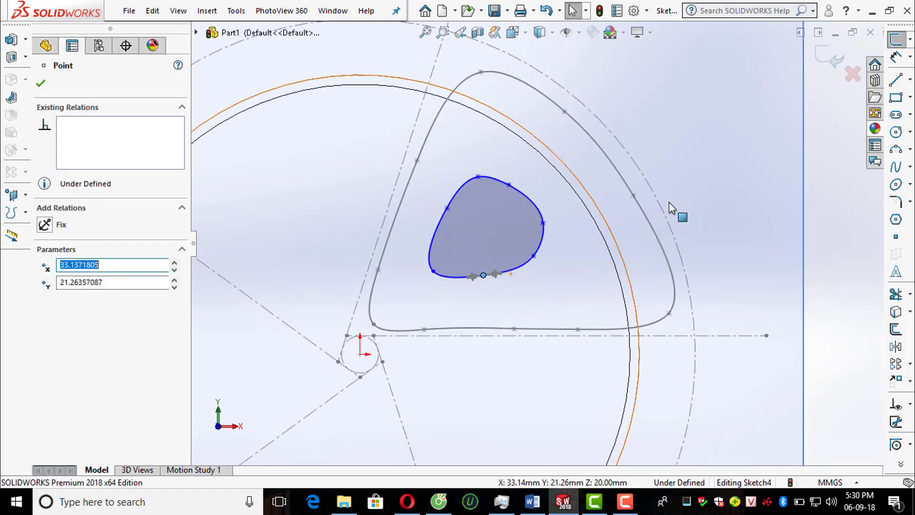
left_click(694, 174)
scroll(511, 206, "down", 2)
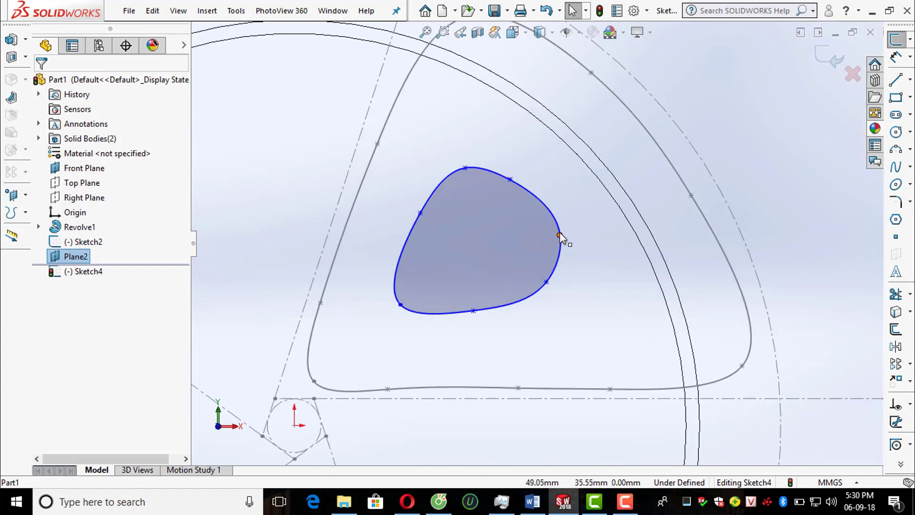
Step: Move the small spline's outer side point to about X 47.7 mm, Y 29.4 mm and its upper outer point to about X 43.1 mm, Y 39.0 mm
left_click(561, 247)
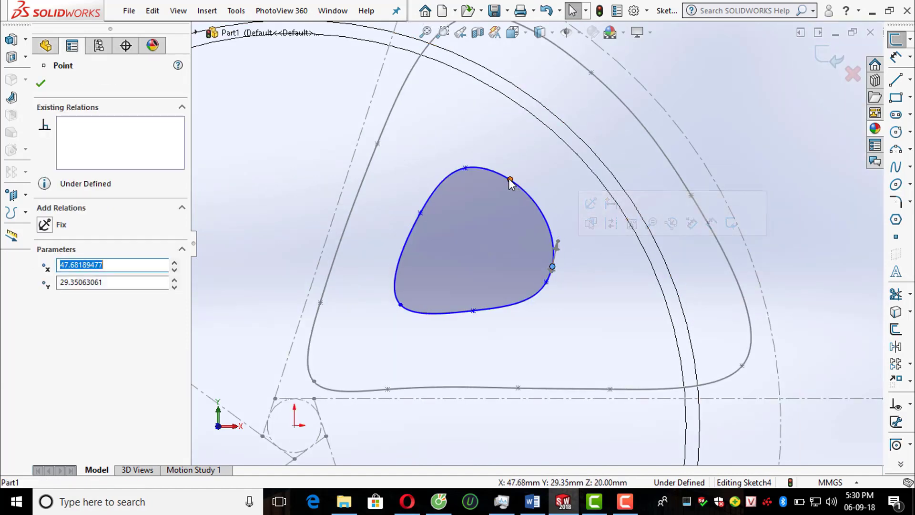
left_click(525, 198)
left_click_drag(529, 217, 527, 215)
scroll(584, 244, "up", 2)
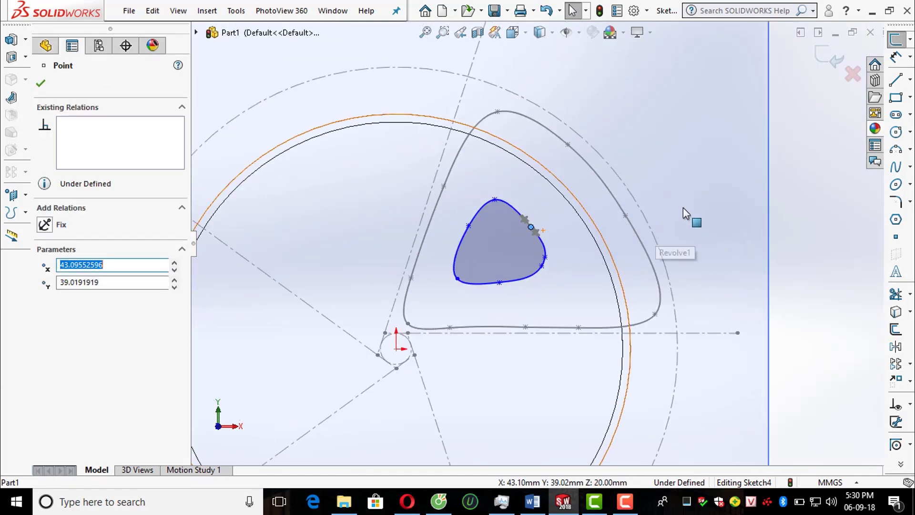
Step: Lower the small spline's tip and steep-side points, and move its lower outer point to about X 41.0 mm, Y 23.7 mm
scroll(502, 212, "down", 2)
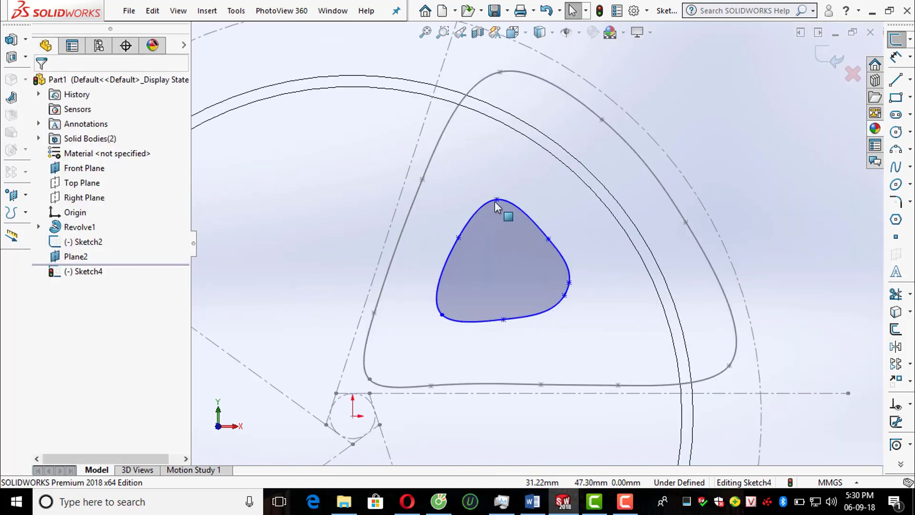
left_click_drag(495, 200, 452, 259)
left_click(611, 310)
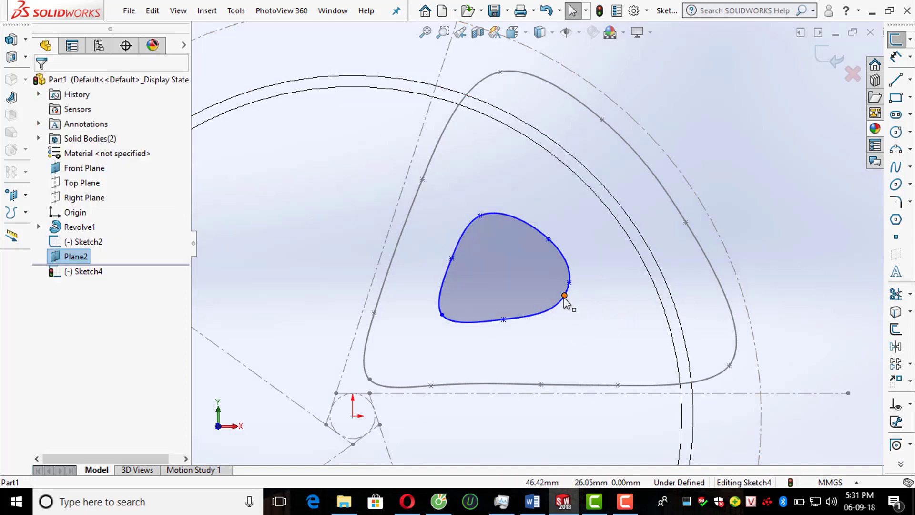
left_click_drag(564, 295, 540, 309)
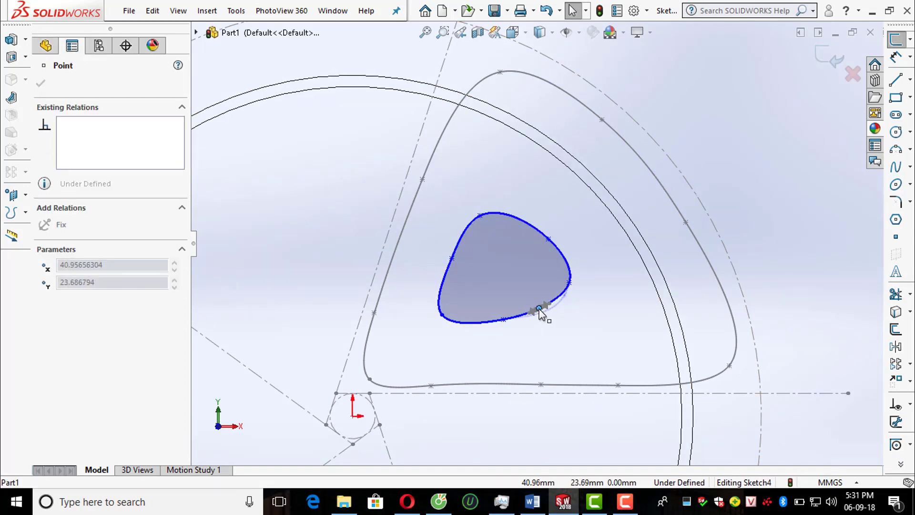
left_click(795, 267)
Step: Check the small spline against the large profile and finish its sketch
scroll(805, 265, "up", 3)
scroll(574, 297, "down", 3)
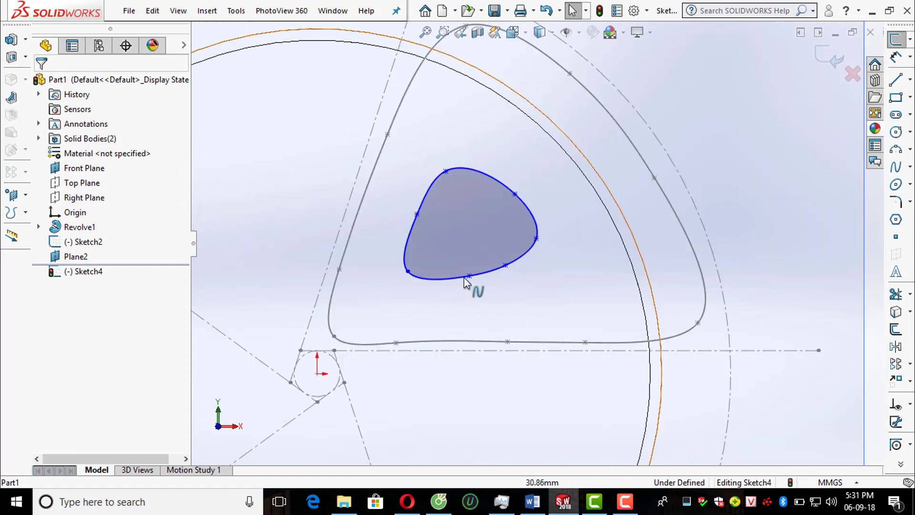
scroll(467, 283, "up", 3)
scroll(503, 230, "down", 3)
scroll(573, 267, "up", 4)
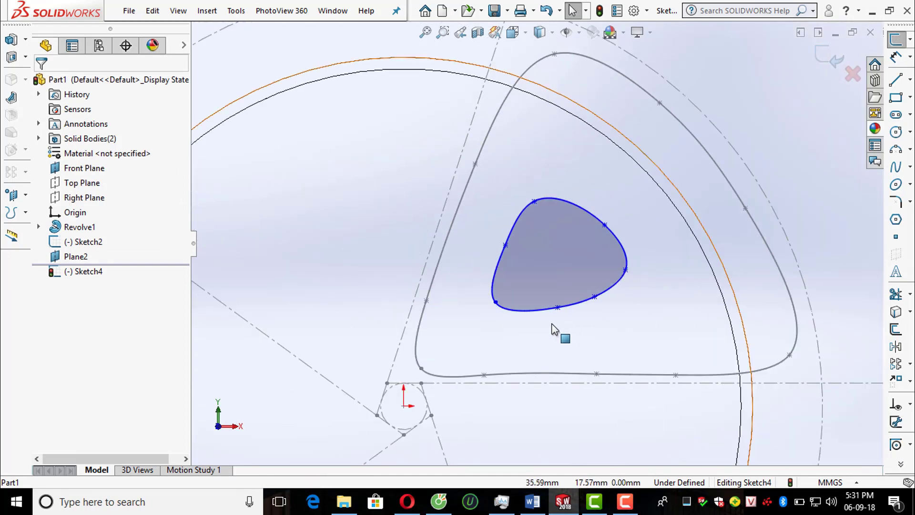
scroll(659, 239, "up", 3)
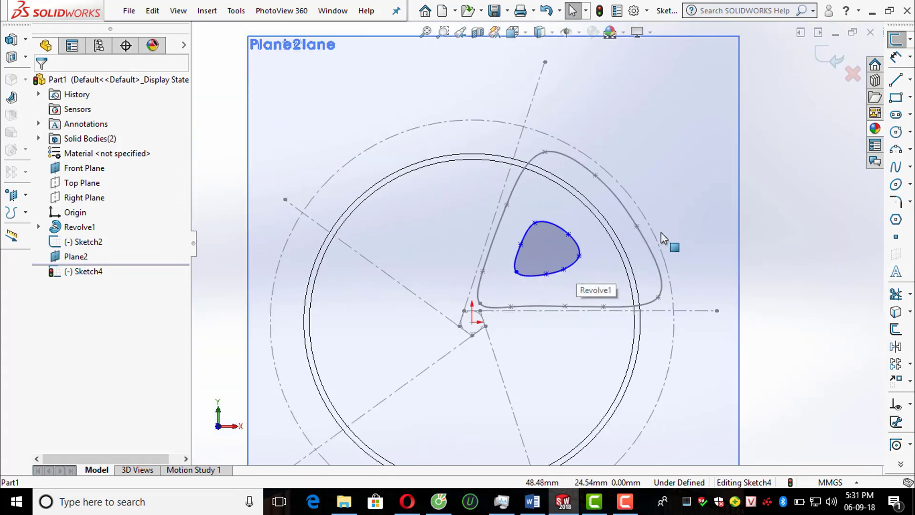
left_click(829, 58)
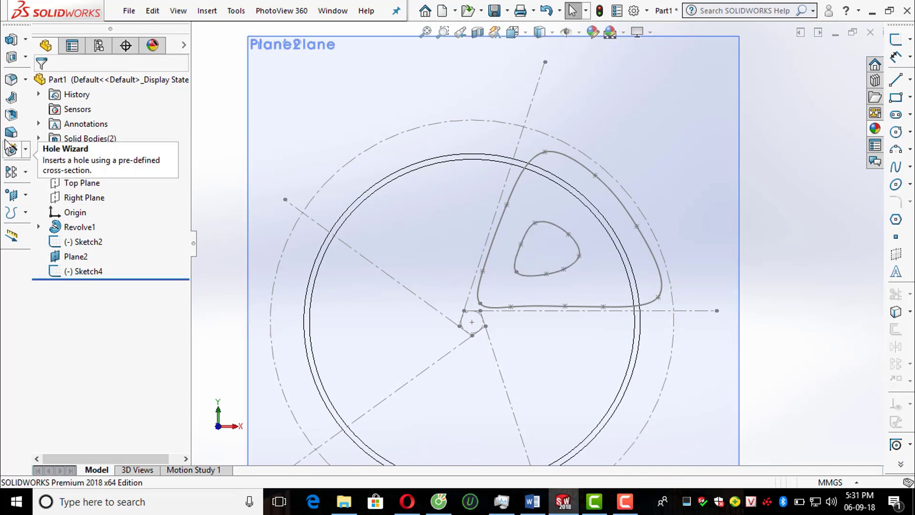
Step: Hide the offset plane and the Front Plane so only the discs and spline sketches are shown
scroll(451, 206, "up", 4)
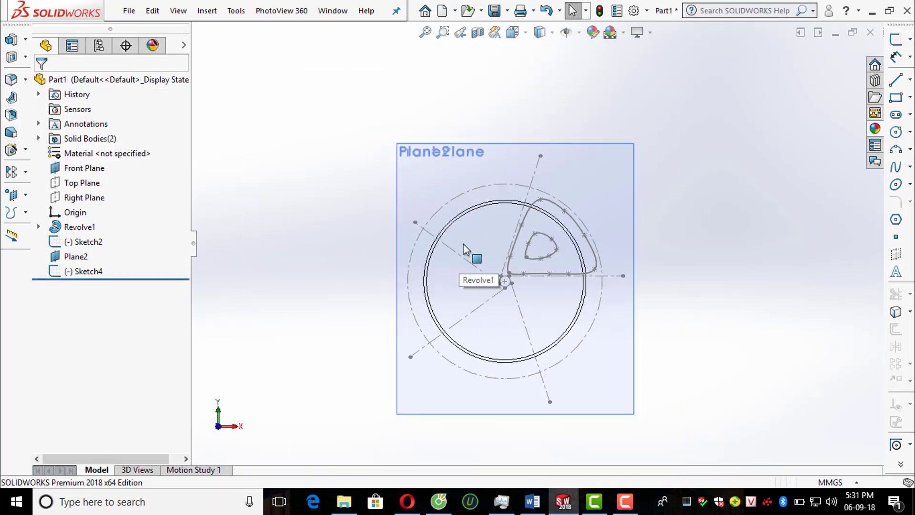
middle_click_drag(464, 248, 499, 199)
scroll(452, 267, "down", 4)
middle_click_drag(452, 267, 416, 252)
left_click(503, 126)
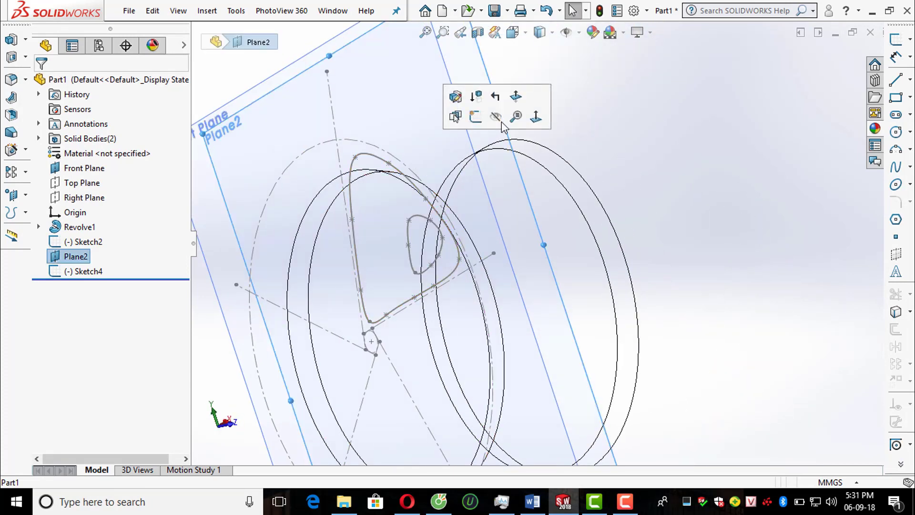
left_click(500, 119)
left_click(467, 130)
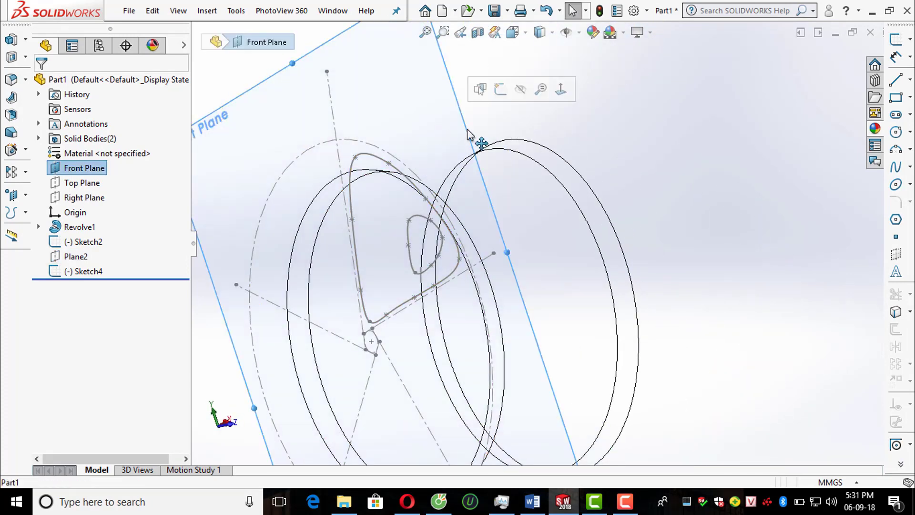
left_click(517, 97)
middle_click_drag(517, 98, 443, 185)
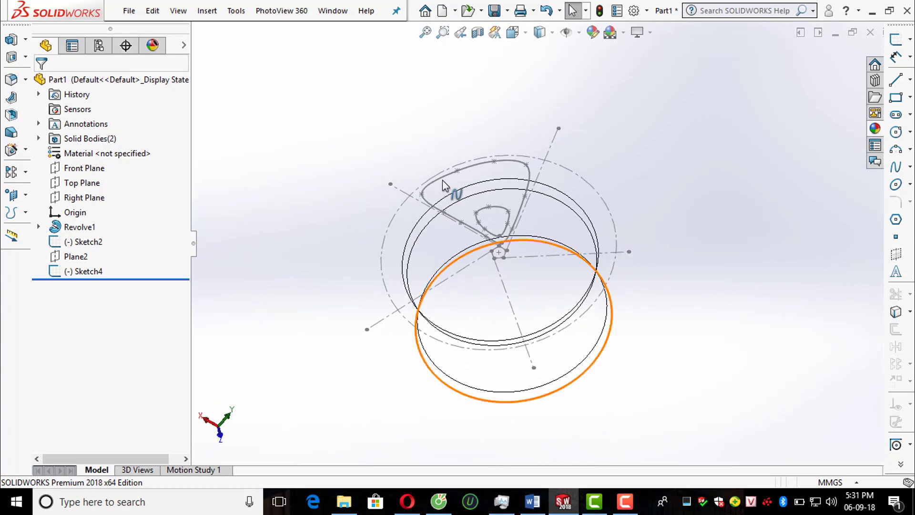
Step: Create a lofted cut between the large blade profile and the small spline profile
left_click(25, 57)
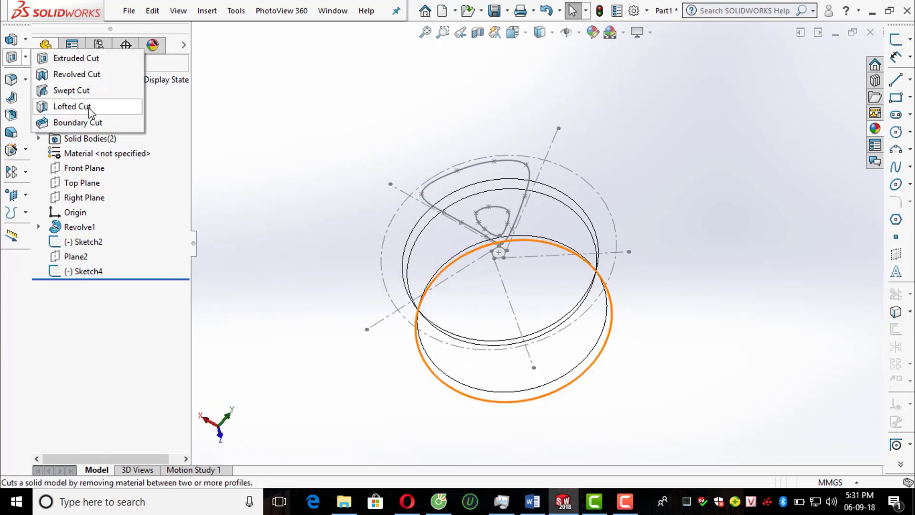
left_click(72, 107)
scroll(476, 202, "down", 5)
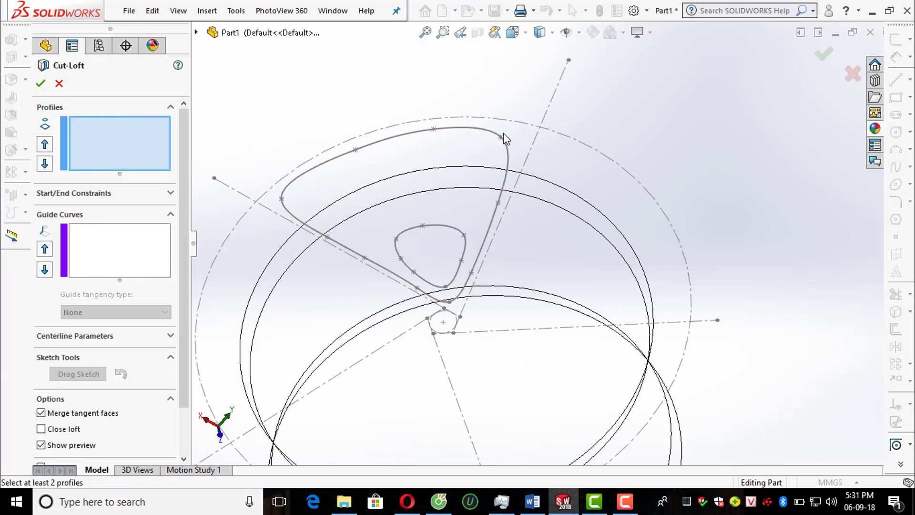
left_click(509, 148)
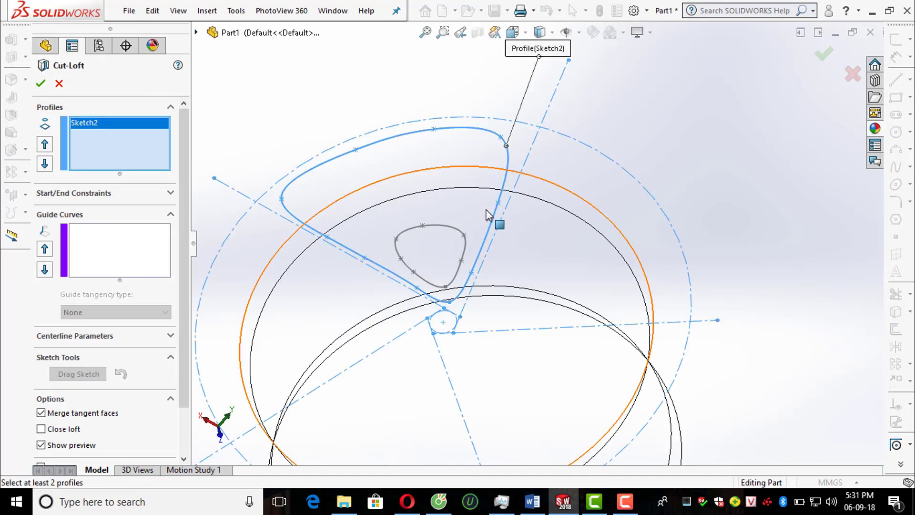
left_click(473, 254)
mouse_move(578, 229)
middle_mouse_down()
mouse_move(473, 206)
mouse_move(545, 228)
mouse_move(599, 296)
mouse_move(640, 276)
mouse_move(582, 227)
mouse_move(581, 357)
mouse_move(601, 345)
middle_mouse_up()
left_click(823, 55)
Step: Reopen the lofted cut's small profile sketch and move its upper steep-side point to about X 35.2 mm, Y 22.3 mm
scroll(584, 299, "down", 4)
middle_click_drag(585, 215, 584, 229)
scroll(585, 226, "up", 3)
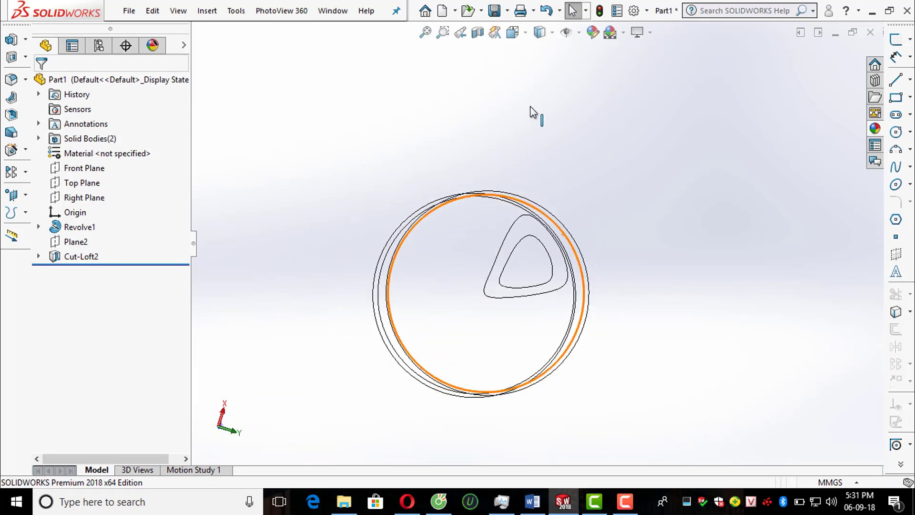
left_click(513, 33)
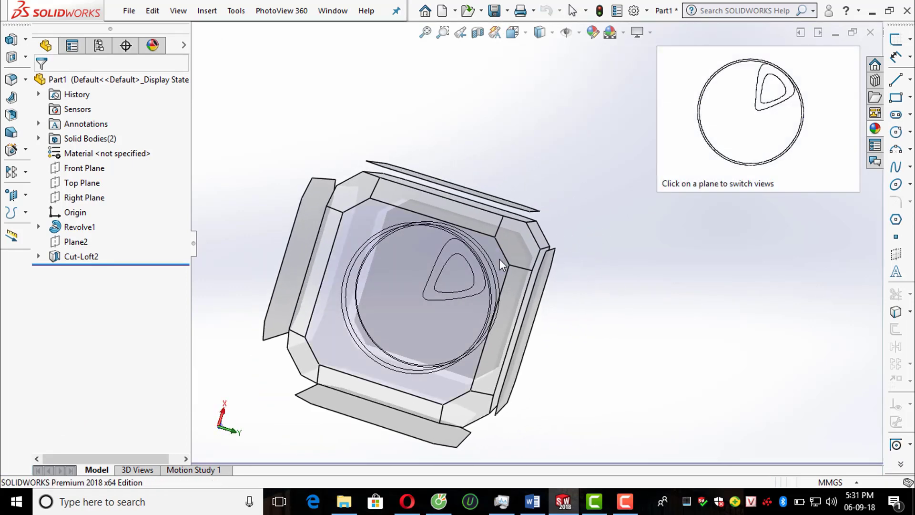
left_click(500, 259)
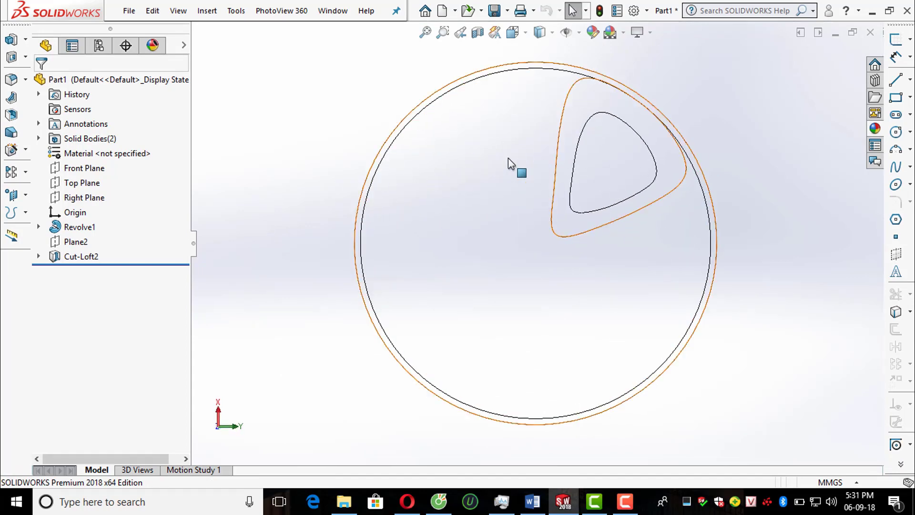
left_click(38, 256)
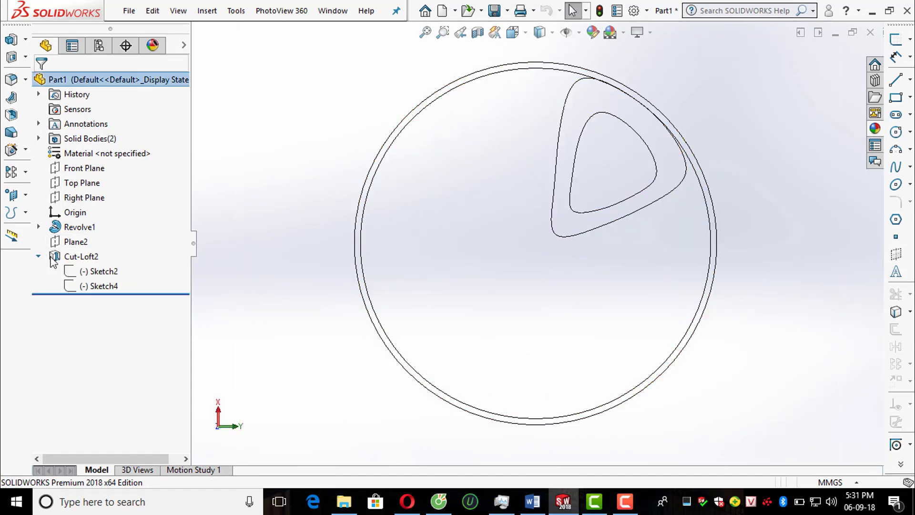
left_click(94, 286)
left_click(105, 245)
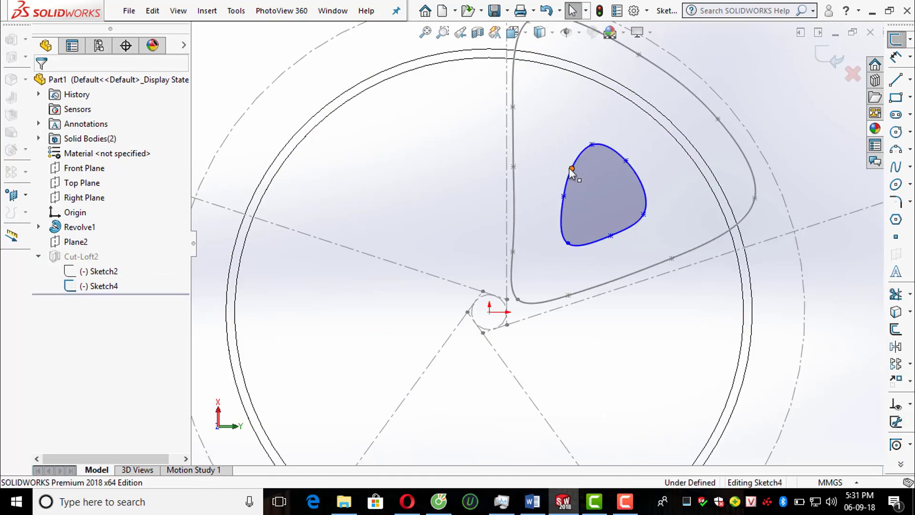
left_click_drag(570, 169, 560, 190)
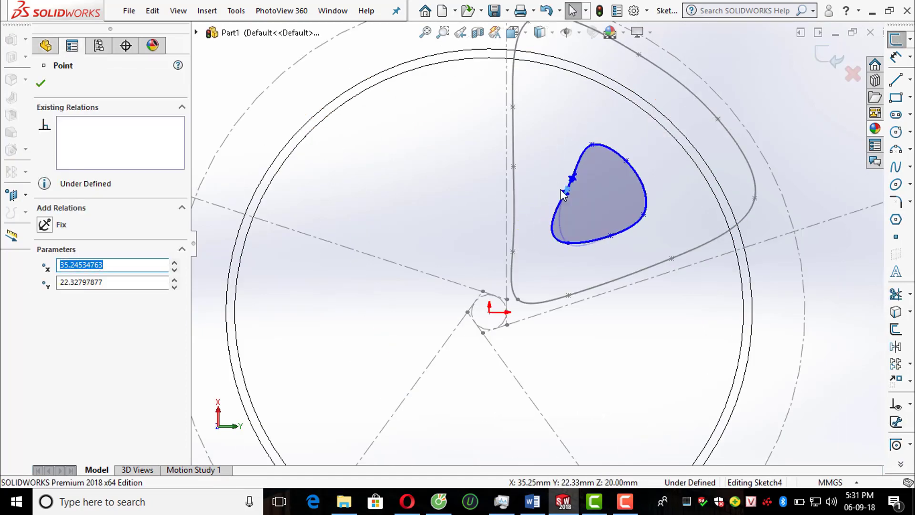
key("Escape")
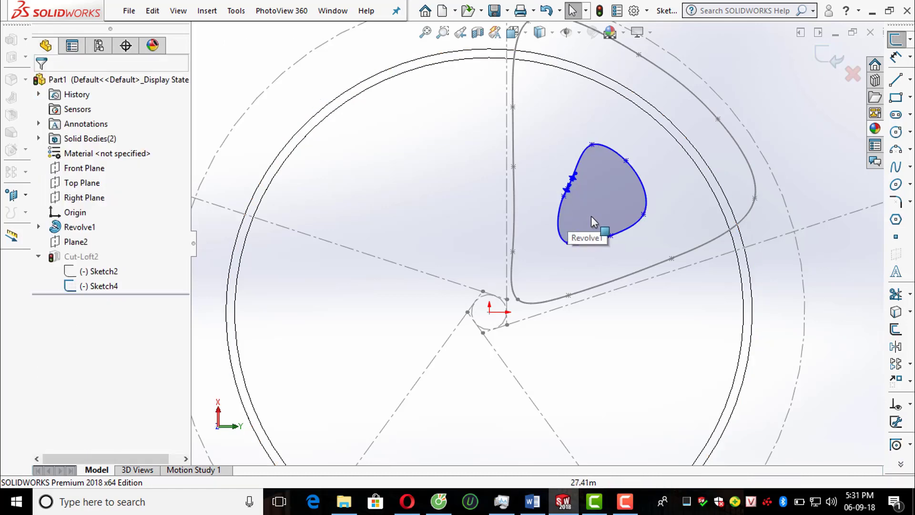
Step: Move the lower point on the small profile's steep side to about X 27.1 mm, Y 21.2 mm
scroll(593, 207, "down", 5)
left_click_drag(497, 193, 497, 247)
key("Escape")
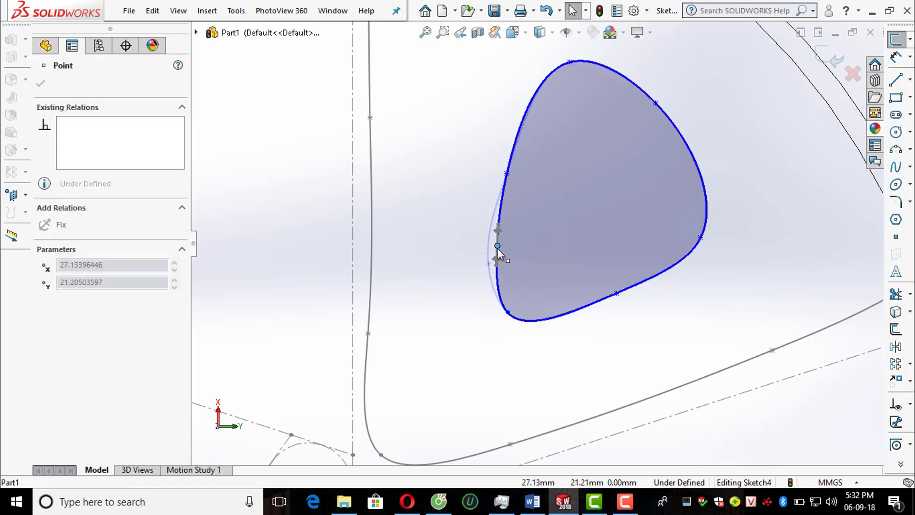
Step: Move the small profile's tip point to about X 43.2 mm, Y 25.6 mm and its outer-edge point to about X 39.2 mm, Y 34.5 mm
left_click_drag(571, 63, 537, 102)
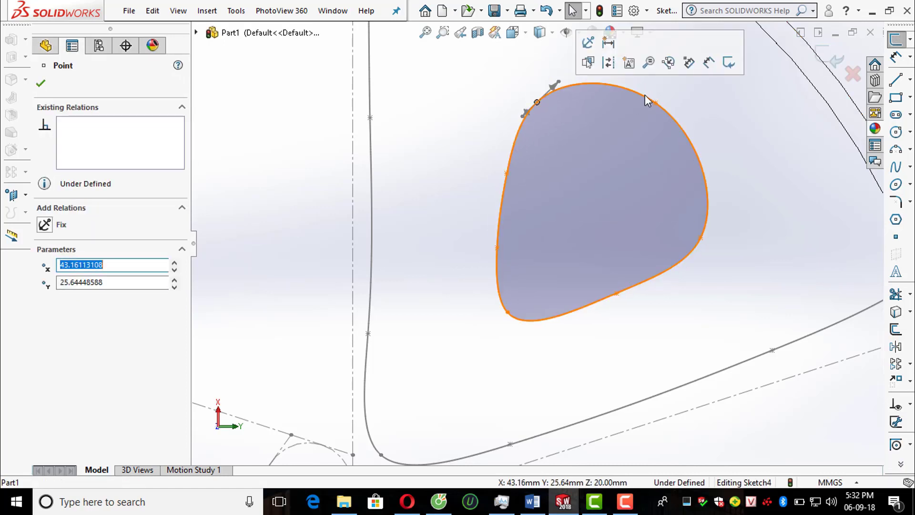
left_click_drag(656, 102, 616, 138)
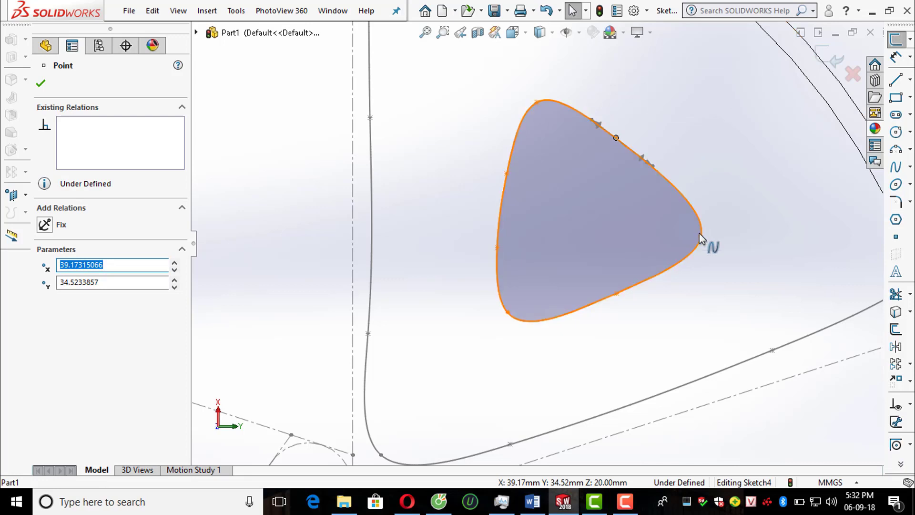
Step: Move the inner spline's right point to about X 27.96, Y 39.34 and its top point to about X 40.38, Y 25.34, and exit the sketch
left_click_drag(690, 236, 650, 238)
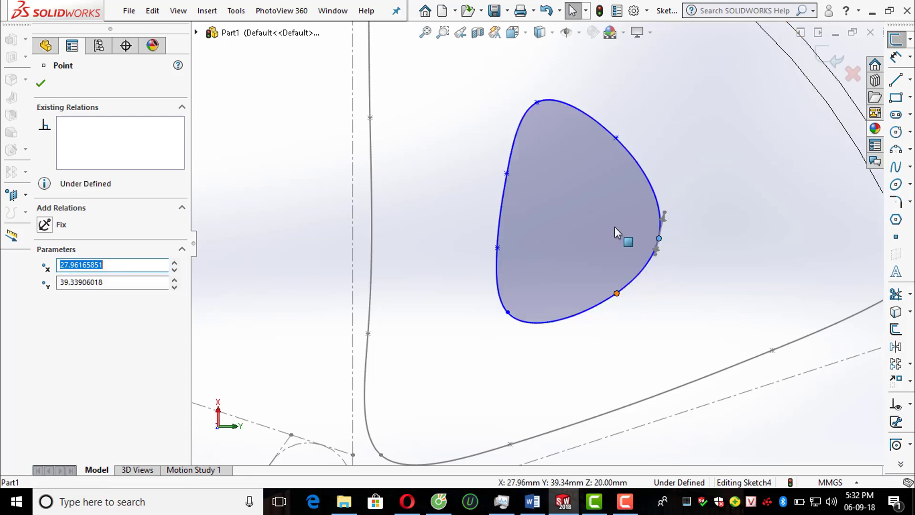
left_click_drag(535, 102, 536, 131)
scroll(649, 190, "up", 3)
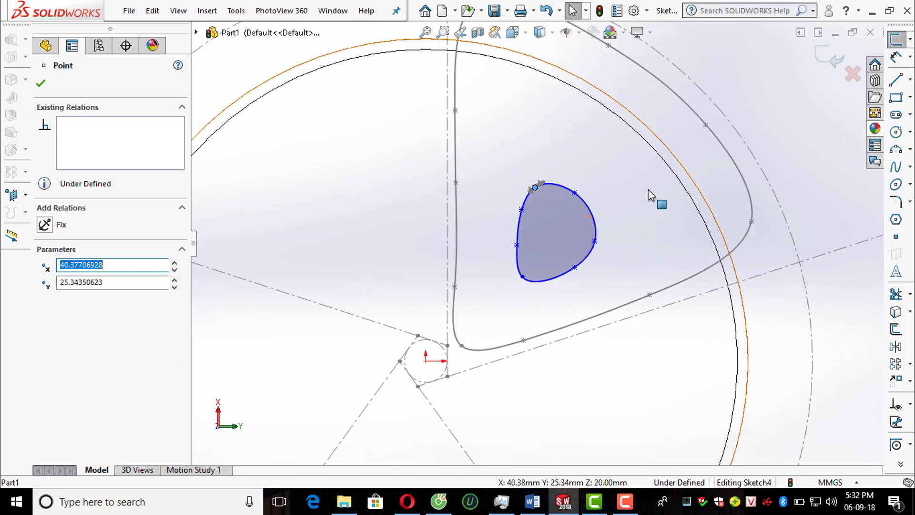
left_click(828, 58)
scroll(668, 209, "up", 5)
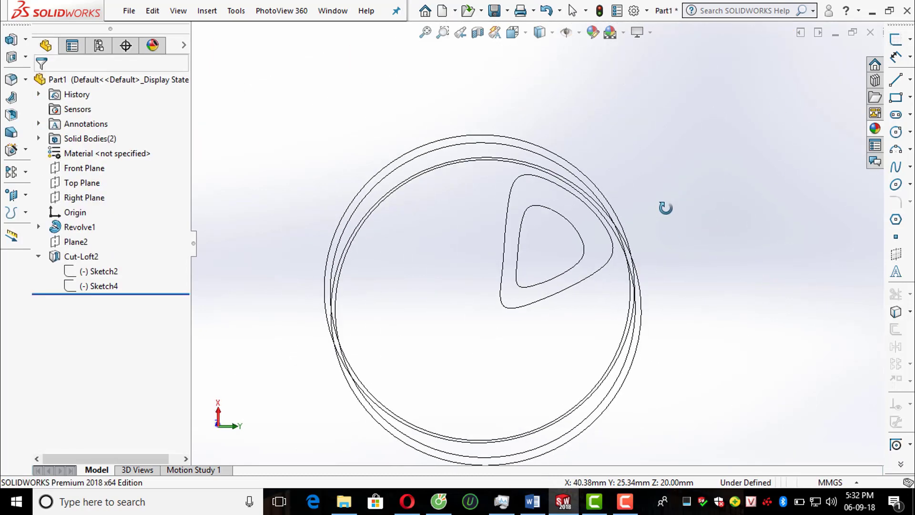
Step: Examine the wireframe wheel and its loft cut outlines up close and from an angle
scroll(558, 272, "down", 4)
scroll(560, 255, "up", 4)
middle_click_drag(561, 255, 428, 212)
scroll(561, 258, "up", 3)
scroll(567, 250, "down", 3)
scroll(571, 268, "up", 5)
scroll(548, 288, "down", 4)
scroll(427, 212, "down", 2)
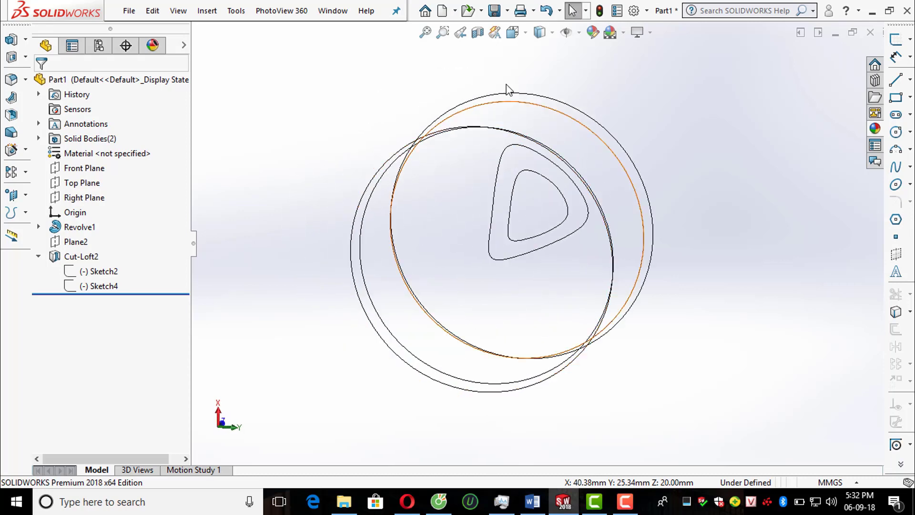
Step: Set the display style to Shaded With Edges and view the loft cut in the wheel's front disc
left_click(550, 33)
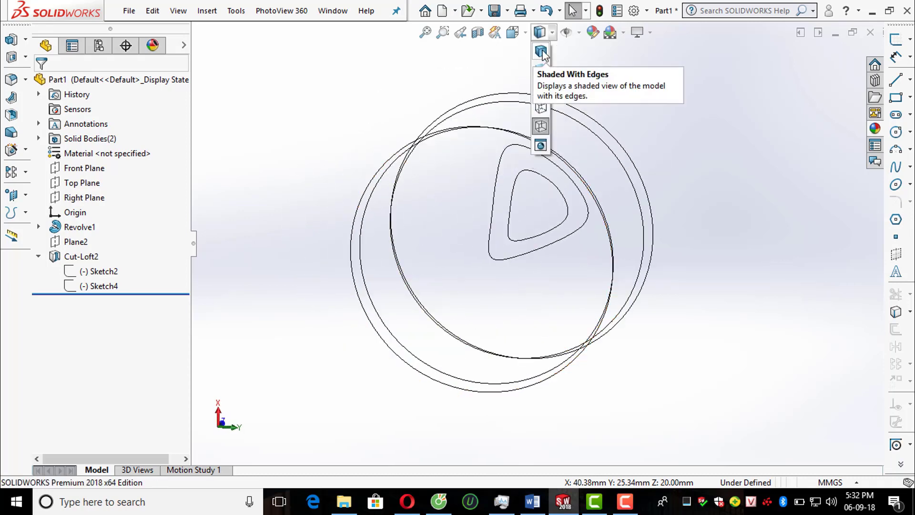
left_click(543, 53)
mouse_move(547, 75)
middle_mouse_down()
mouse_move(588, 147)
mouse_move(615, 119)
mouse_move(624, 81)
mouse_move(613, 142)
middle_mouse_up()
scroll(485, 186, "down", 4)
mouse_move(485, 186)
middle_mouse_down()
mouse_move(478, 169)
mouse_move(493, 174)
middle_mouse_up()
scroll(494, 173, "up", 2)
scroll(494, 174, "up", 3)
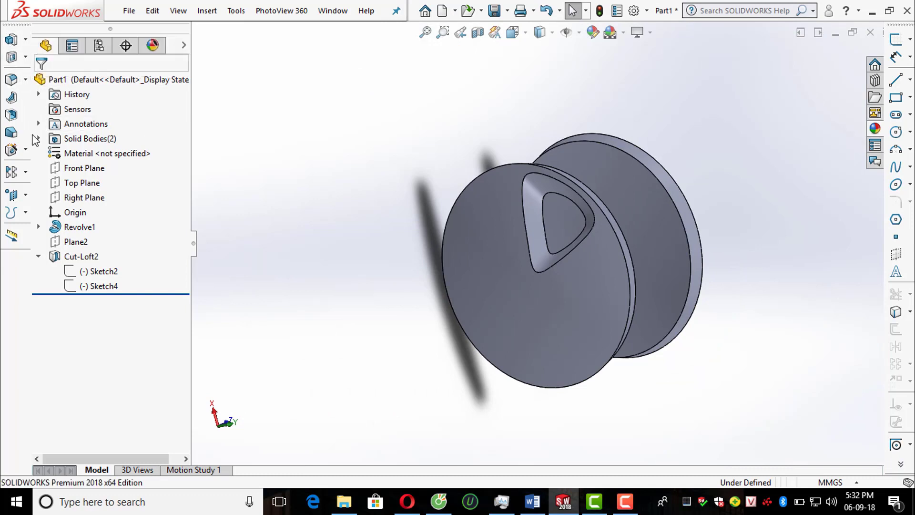
Step: Circular-pattern the Cut-Loft2 feature around the front disc's outer cylindrical face with 5 equally spaced instances over 360 degrees
left_click(27, 175)
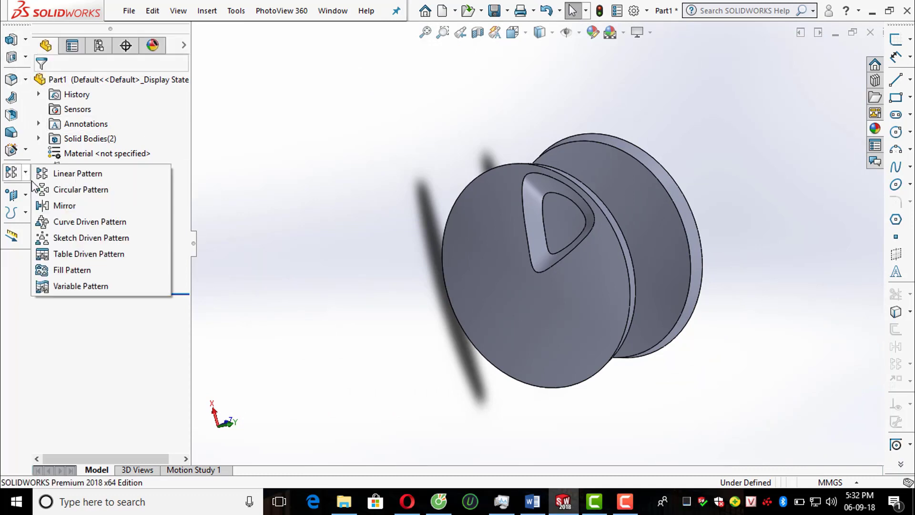
left_click(72, 191)
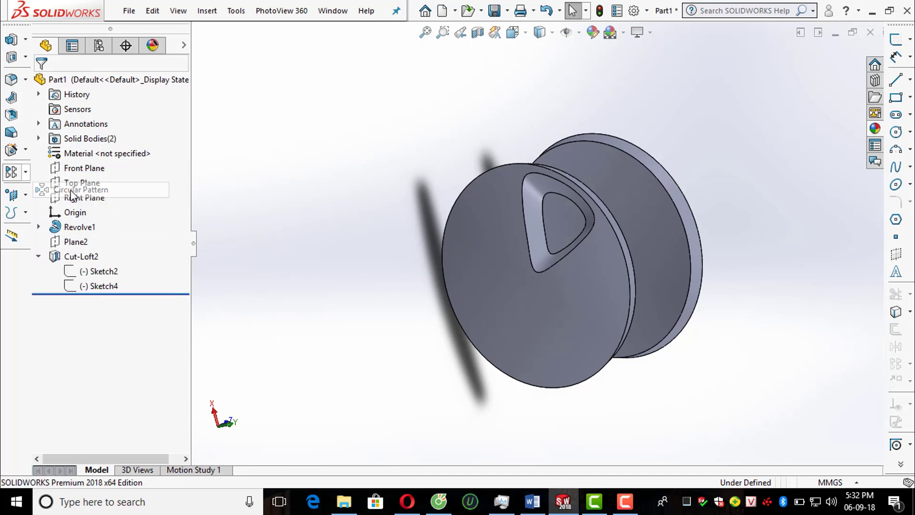
scroll(517, 186, "down", 2)
middle_click_drag(517, 186, 328, 109)
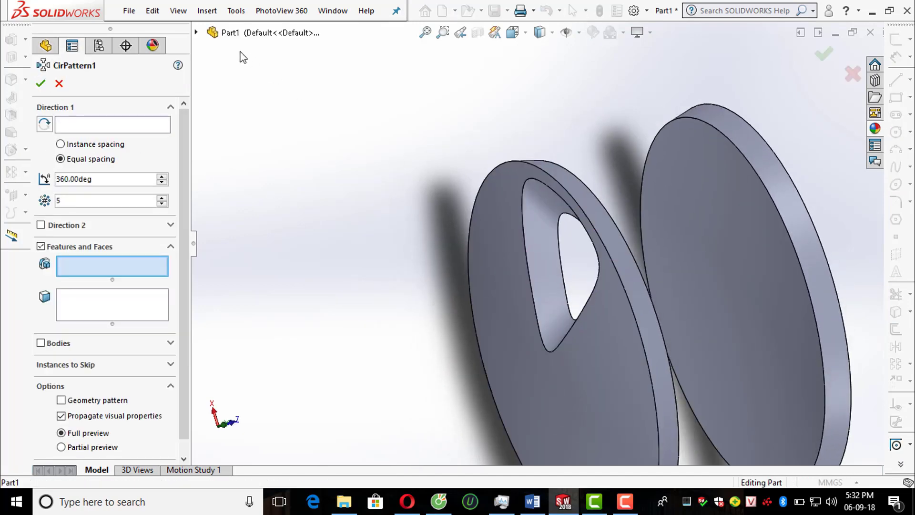
left_click(196, 33)
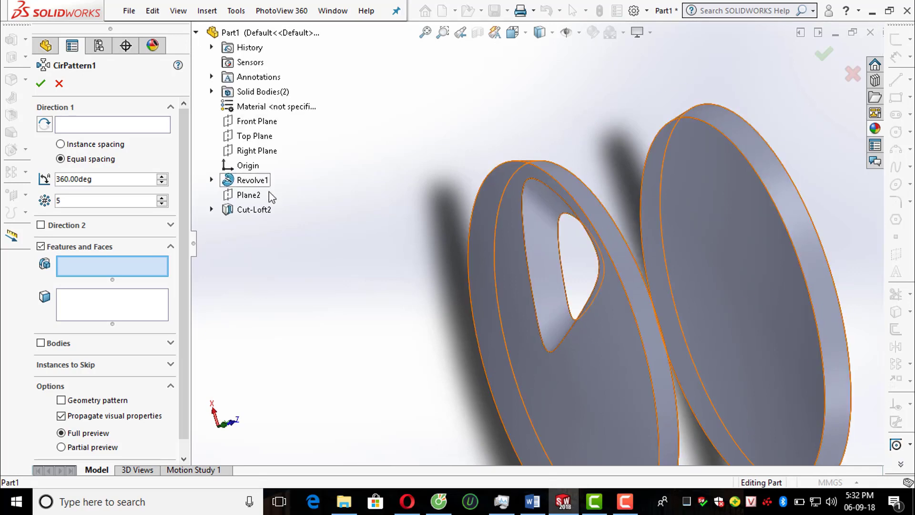
left_click(258, 212)
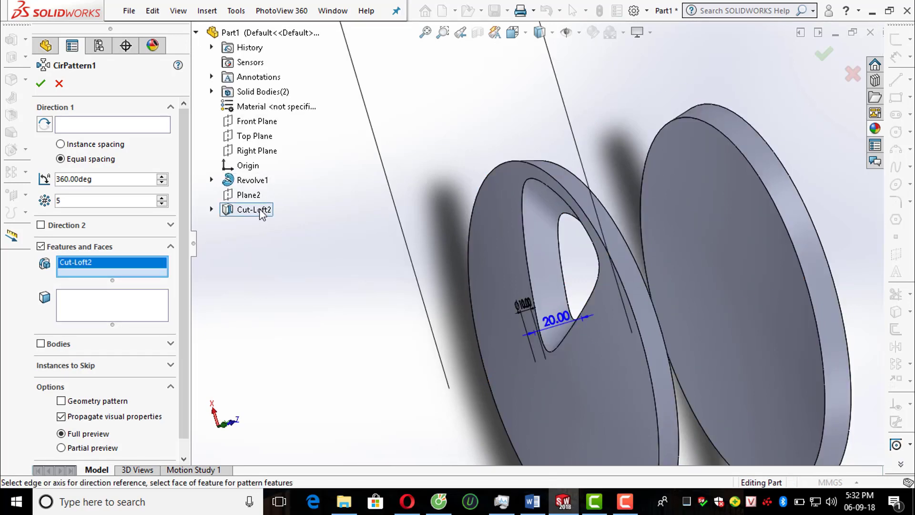
left_click(94, 126)
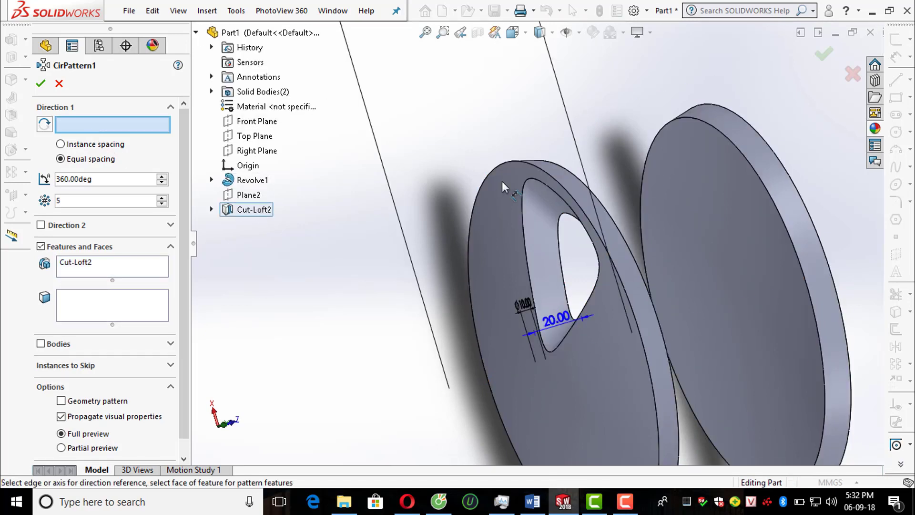
left_click(573, 184)
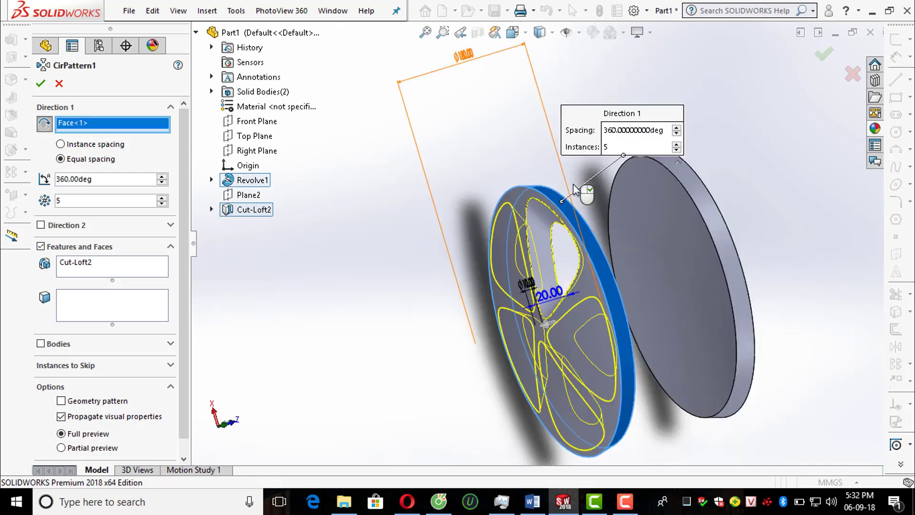
middle_click_drag(573, 184, 660, 221)
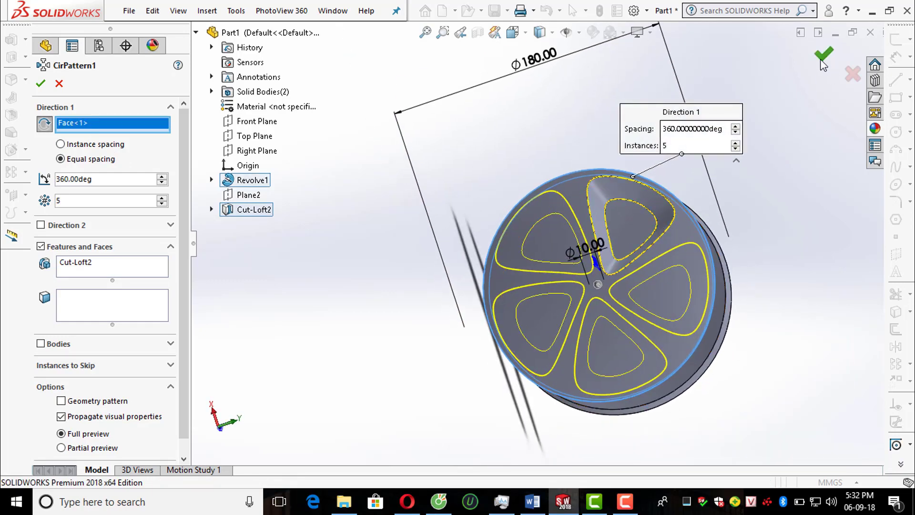
key("Return")
Step: Examine the patterned spoke openings on the wheel from several angles and distances
middle_click_drag(766, 157, 709, 190)
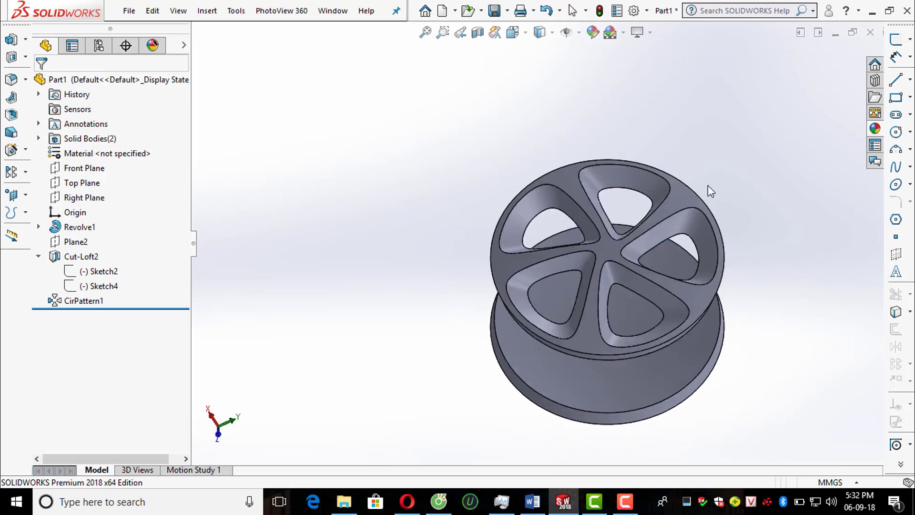
scroll(650, 219, "down", 5)
middle_click_drag(650, 220, 578, 259)
scroll(632, 210, "up", 4)
scroll(607, 206, "down", 3)
scroll(607, 206, "up", 2)
mouse_move(607, 207)
middle_mouse_down()
mouse_move(599, 123)
mouse_move(607, 190)
middle_mouse_up()
scroll(431, 300, "up", 3)
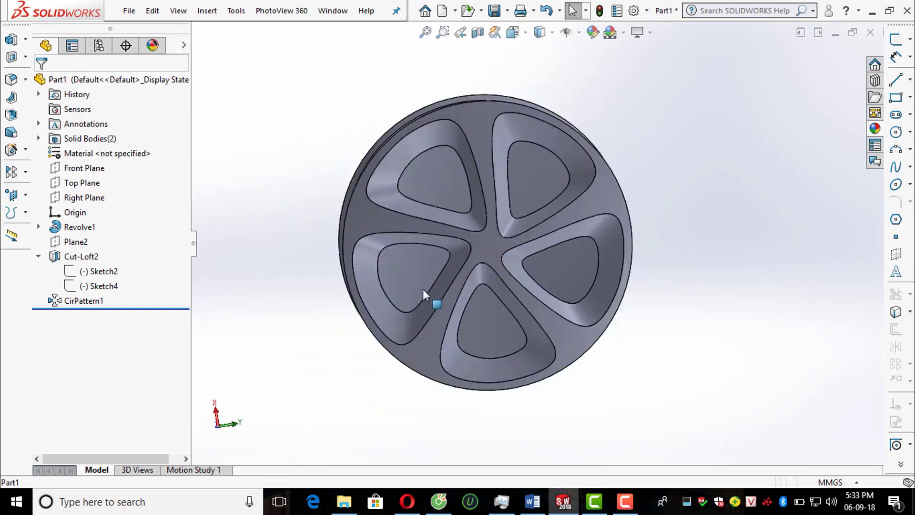
scroll(448, 265, "down", 5)
Step: Edit Sketch4, moving the spline's lower-left point to about X 29.33, Y 23.13 and its lower-right point to about X 24.90, Y 33.79
mouse_move(452, 256)
middle_mouse_down()
mouse_move(439, 262)
mouse_move(445, 241)
mouse_move(455, 254)
middle_mouse_up()
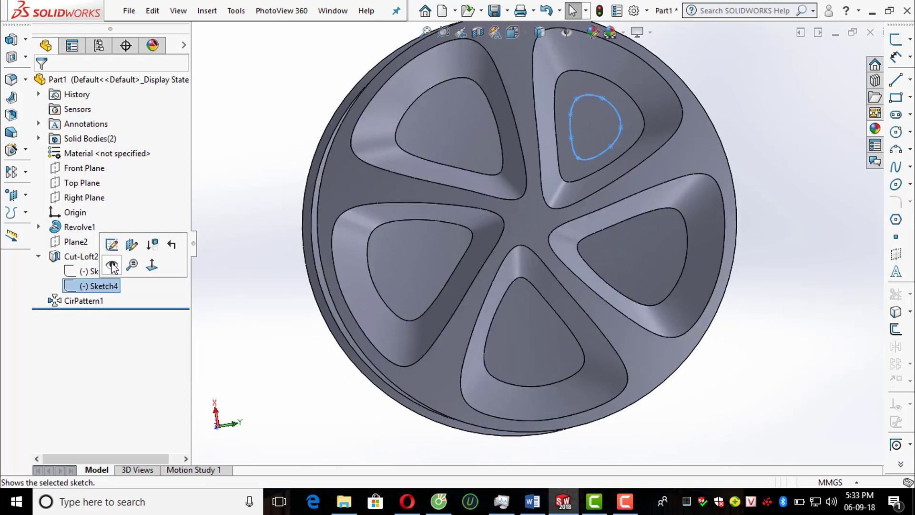
left_click(112, 245)
scroll(579, 144, "down", 3)
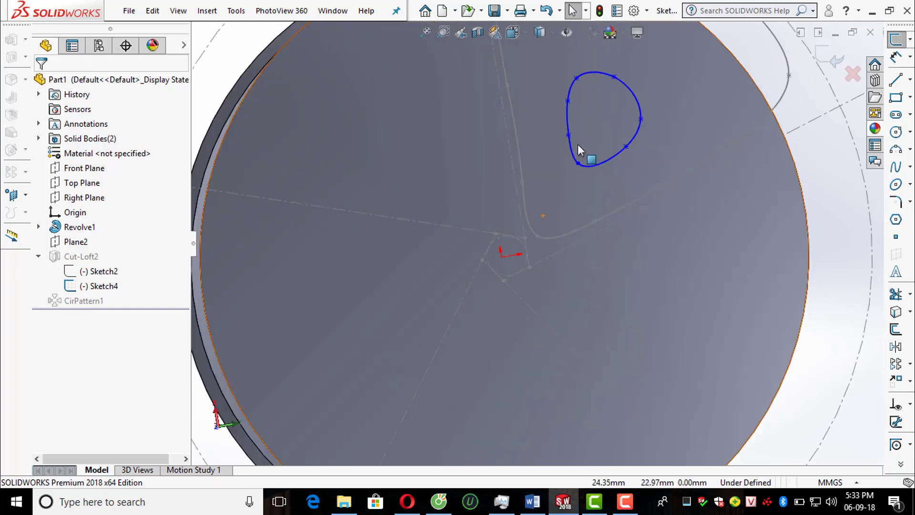
left_click(578, 163)
left_click_drag(582, 163, 574, 124)
scroll(580, 164, "up", 3)
scroll(586, 138, "down", 5)
scroll(595, 260, "down", 2)
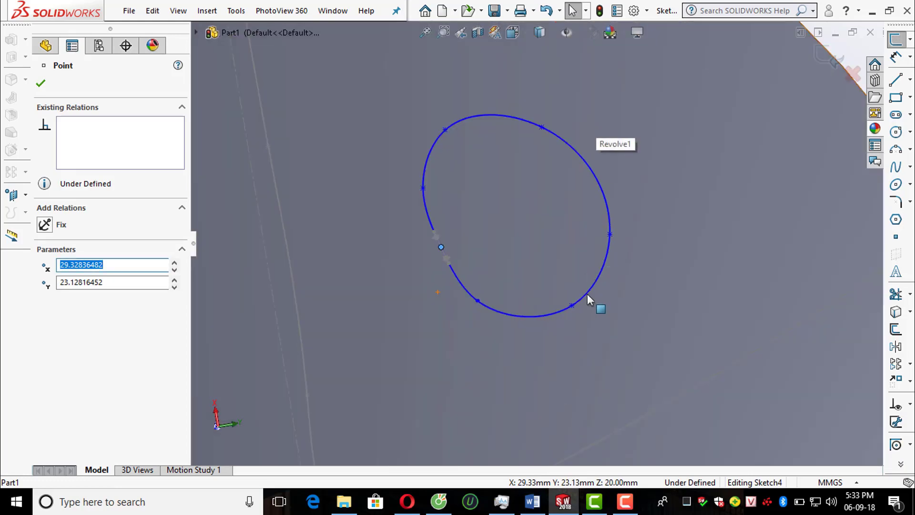
left_click_drag(561, 280, 558, 274)
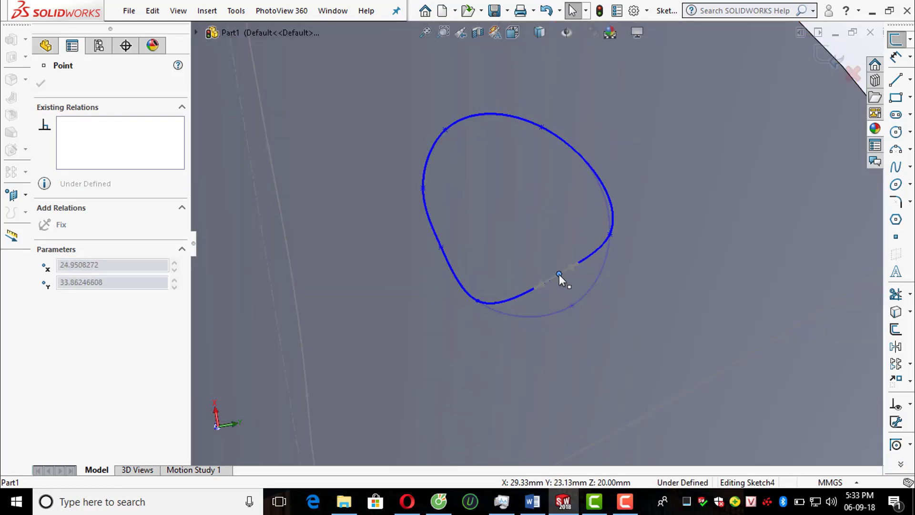
left_click(434, 186)
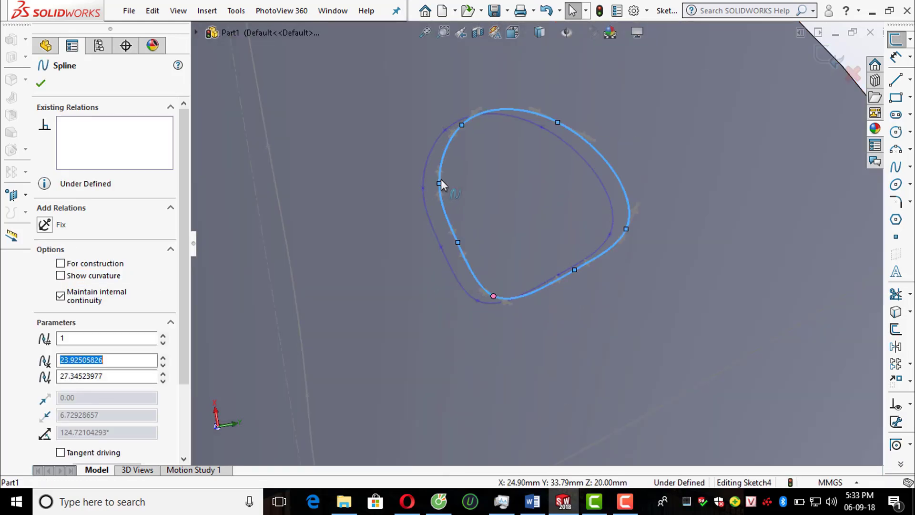
left_click(430, 185)
left_click_drag(430, 184, 418, 191)
left_click(419, 202)
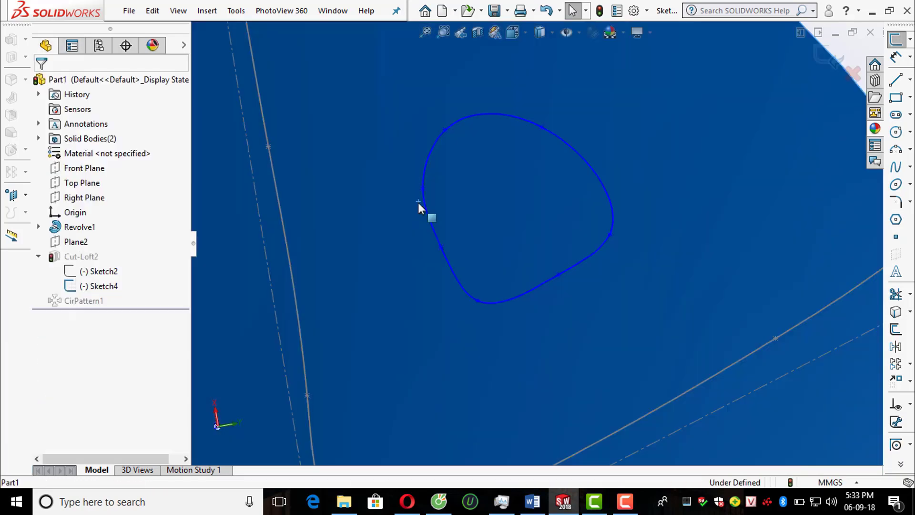
scroll(705, 143, "up", 5)
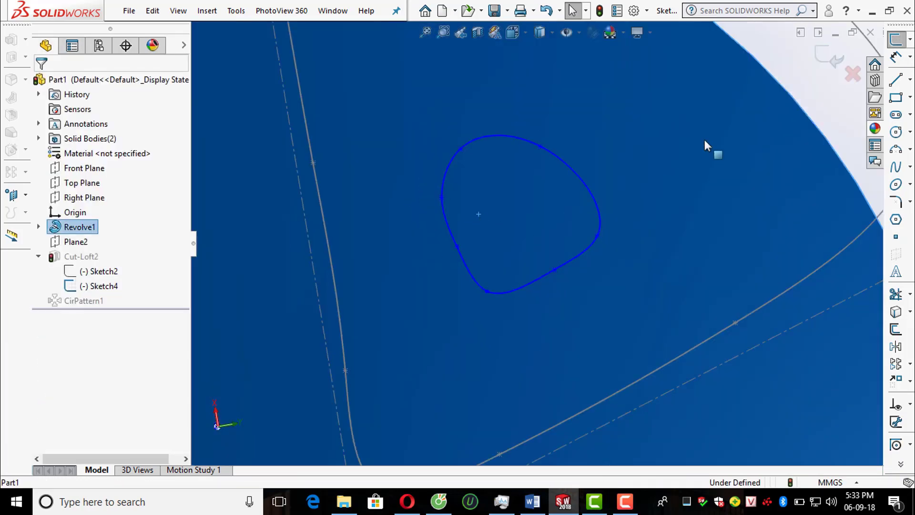
left_click(738, 117)
scroll(495, 227, "down", 3)
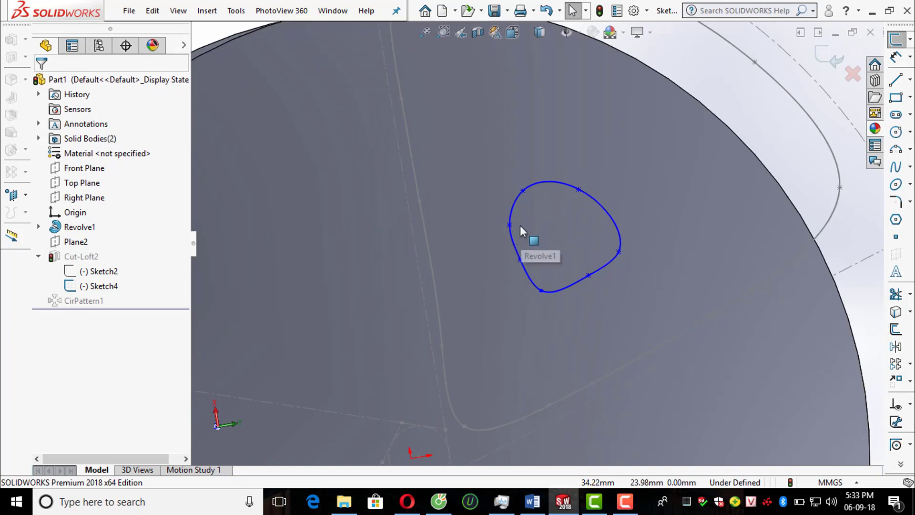
Step: Adjust the middle point on the inner spline's left side to straighten that side, and exit the sketch
left_click(511, 225)
mouse_move(509, 224)
left_mouse_down()
mouse_move(530, 219)
mouse_move(502, 223)
left_mouse_up()
scroll(552, 254, "up", 3)
scroll(553, 255, "down", 7)
scroll(502, 224, "up", 5)
left_click(683, 141)
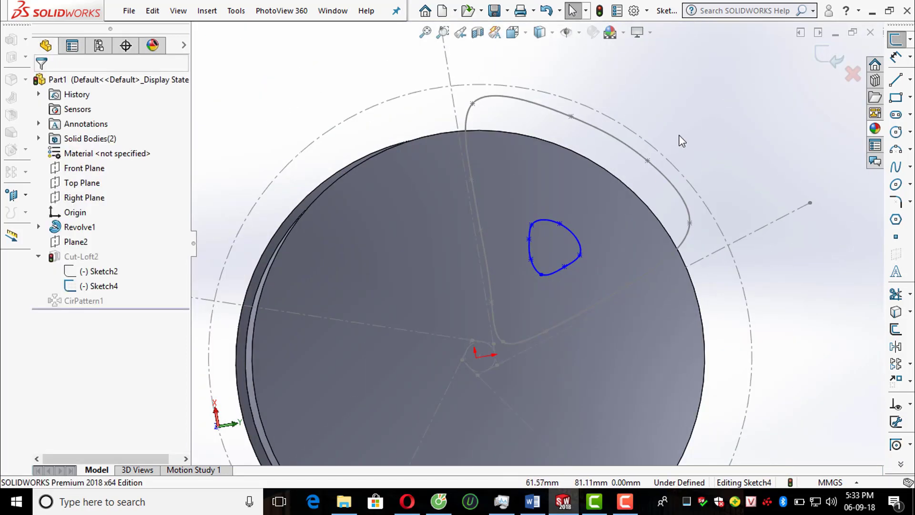
left_click(828, 57)
scroll(719, 125, "up", 4)
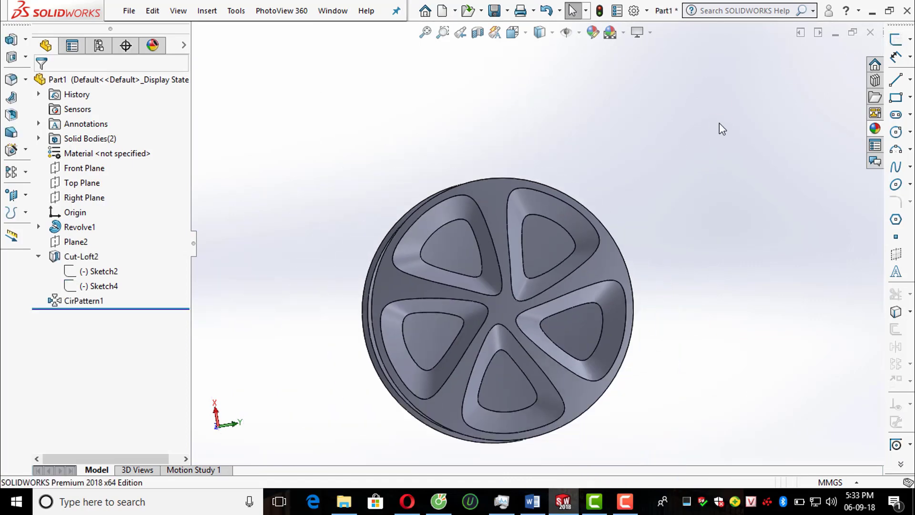
Step: Inspect the reshaped spoke openings on the wheel face up close and at a tilt, dismissing the desktop notification
scroll(527, 327, "down", 4)
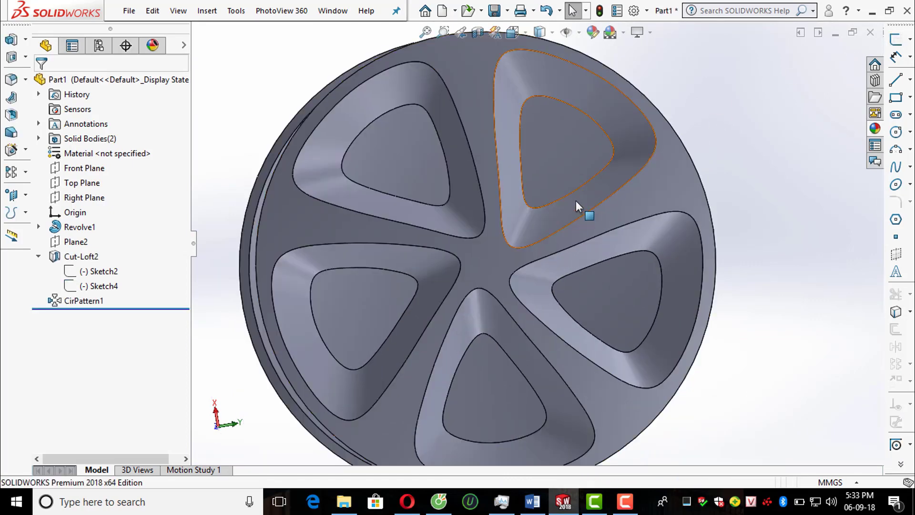
scroll(521, 253, "up", 2)
scroll(517, 253, "down", 4)
middle_click_drag(516, 253, 519, 210)
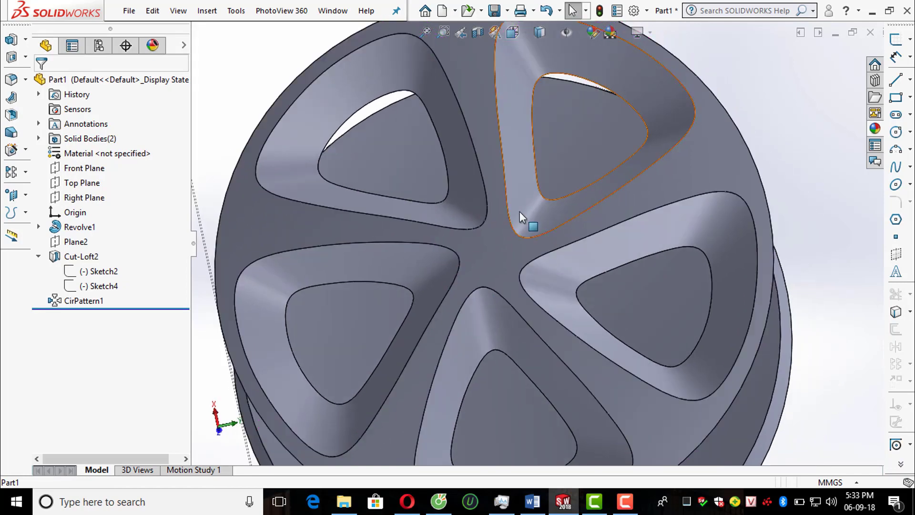
scroll(521, 212, "up", 3)
scroll(520, 212, "down", 1)
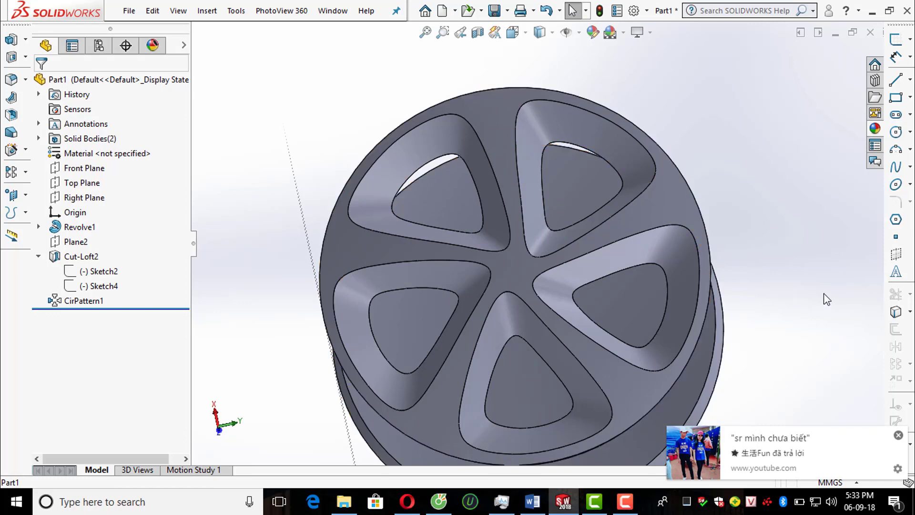
left_click(898, 435)
scroll(733, 208, "up", 3)
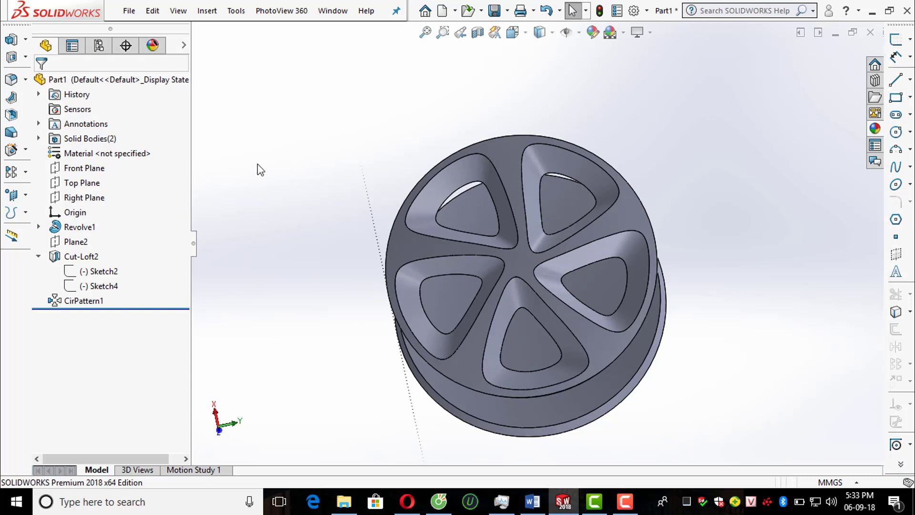
Step: Fillet the edges of the wheel's front spoke face with a symmetric 2 mm radius
left_click(12, 80)
scroll(594, 311, "down", 5)
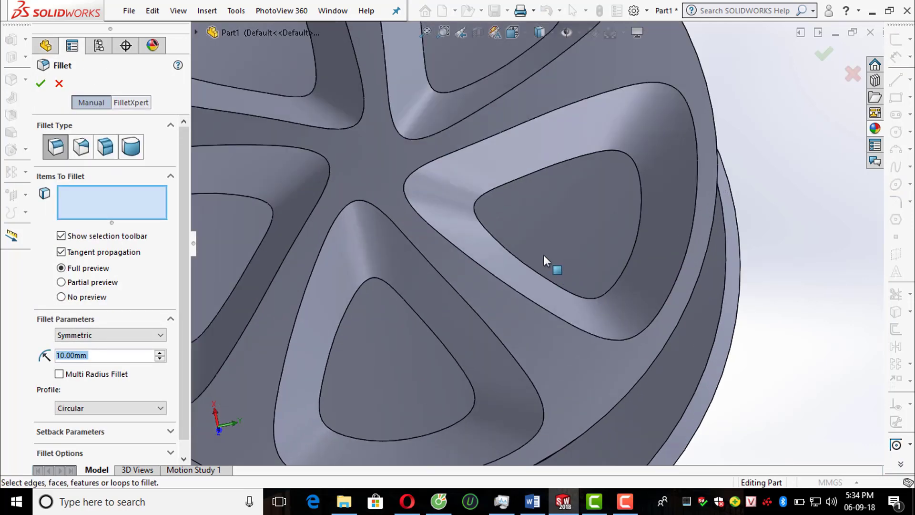
left_click(418, 194)
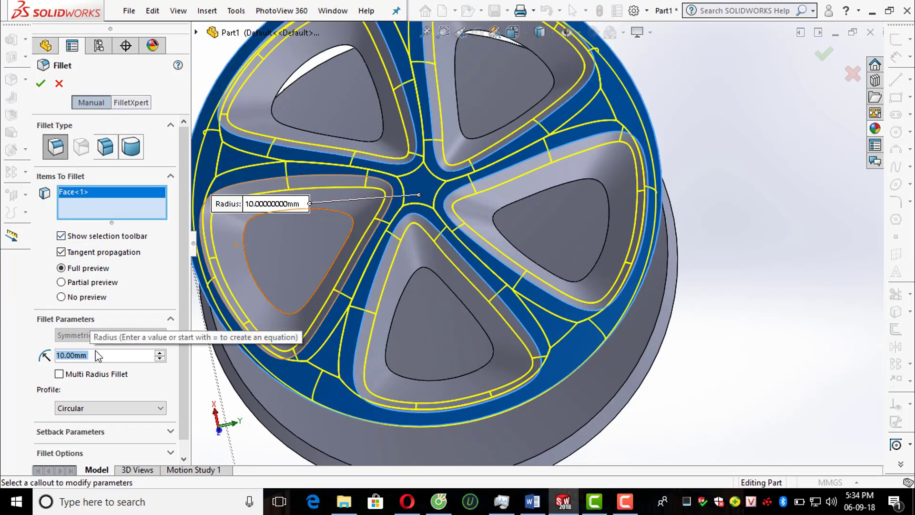
type("1")
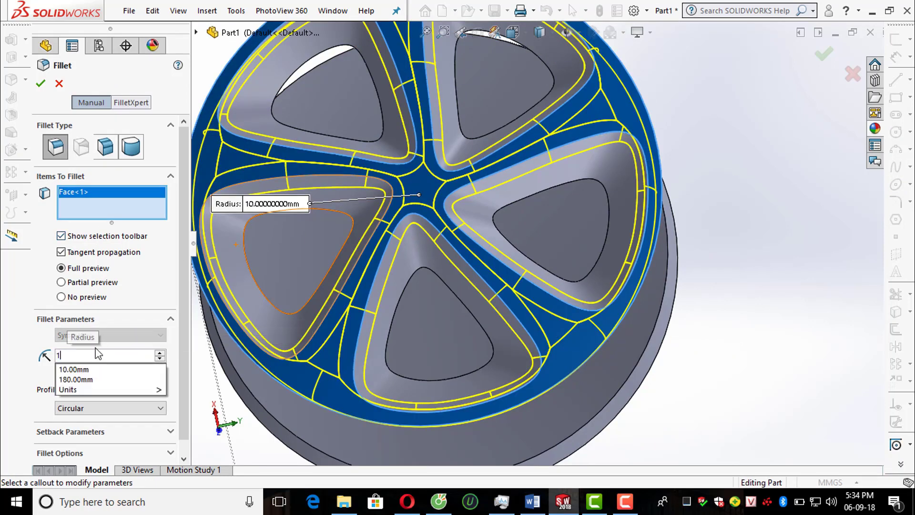
key("Return")
scroll(370, 302, "up", 2)
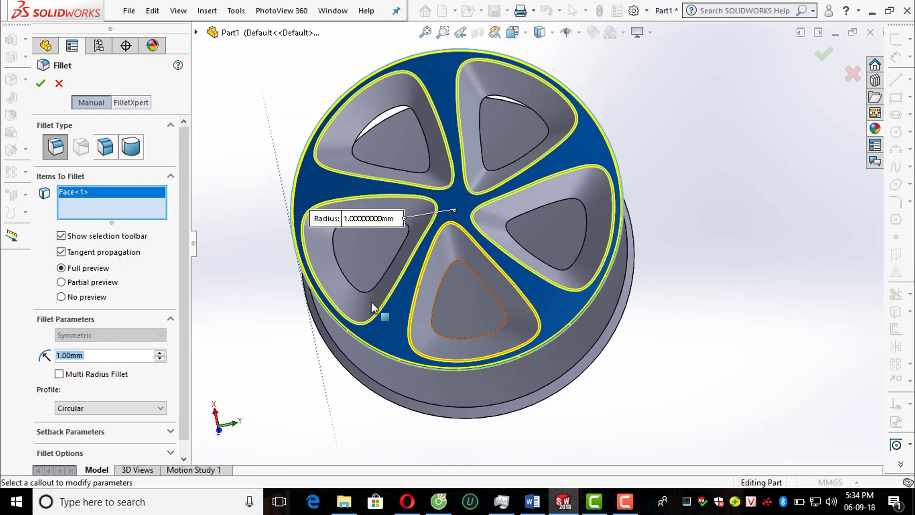
scroll(329, 212, "down", 2)
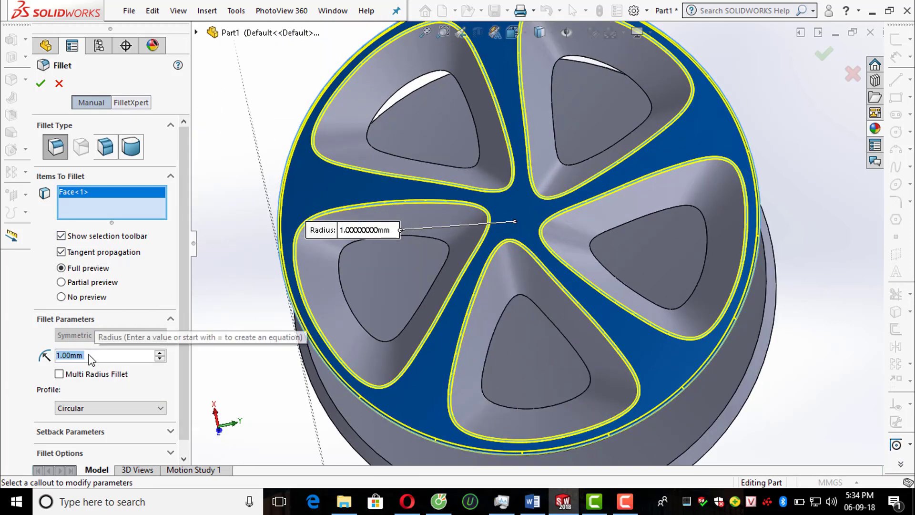
type("2")
key("Return")
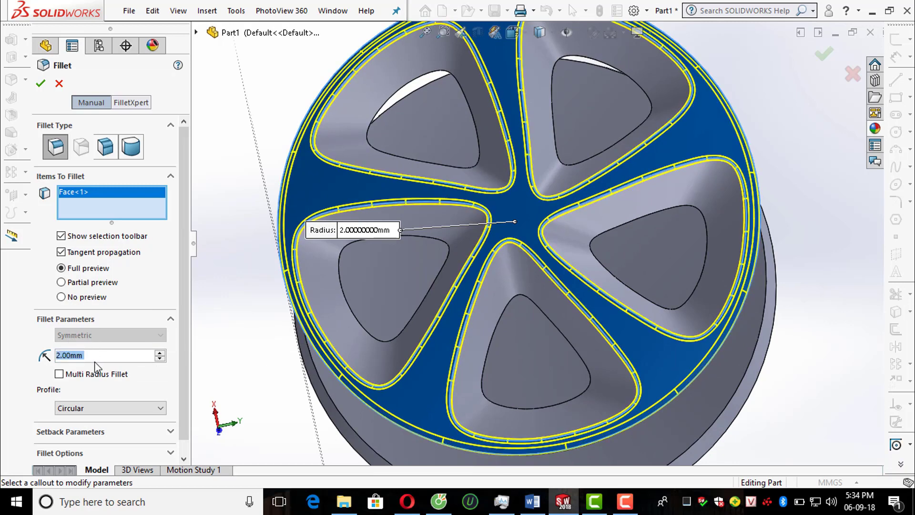
left_click(41, 85)
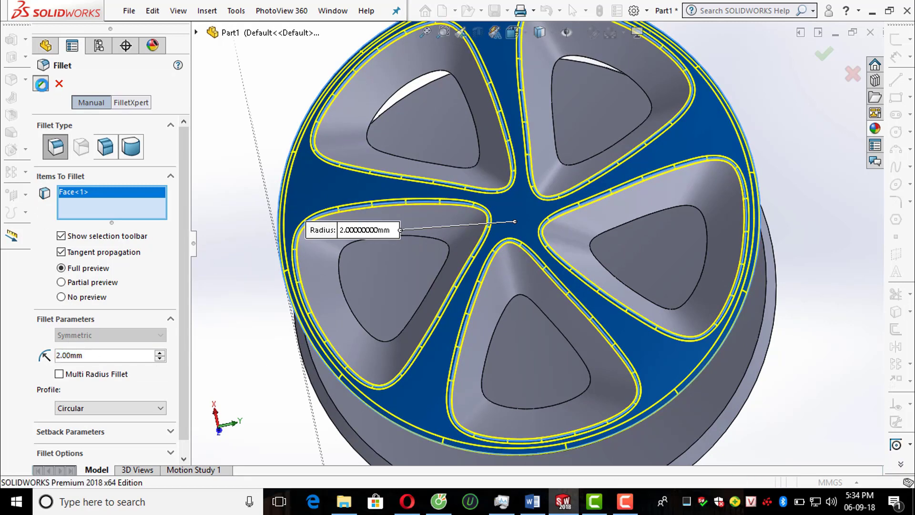
Step: Set up a 2 mm by 45° chamfer, selecting the sloped wall face of the upper-left spoke opening as its first item
scroll(372, 229, "up", 4)
middle_click_drag(569, 248, 298, 198)
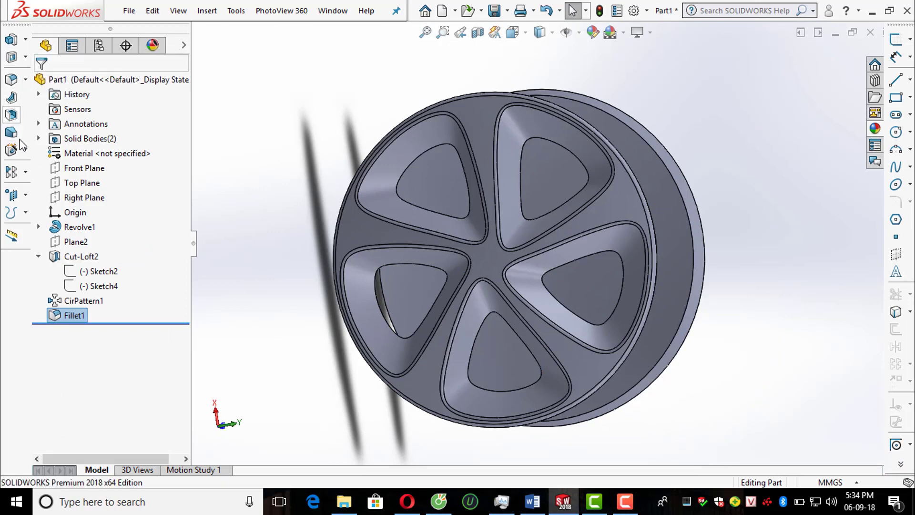
left_click(25, 80)
left_click(69, 96)
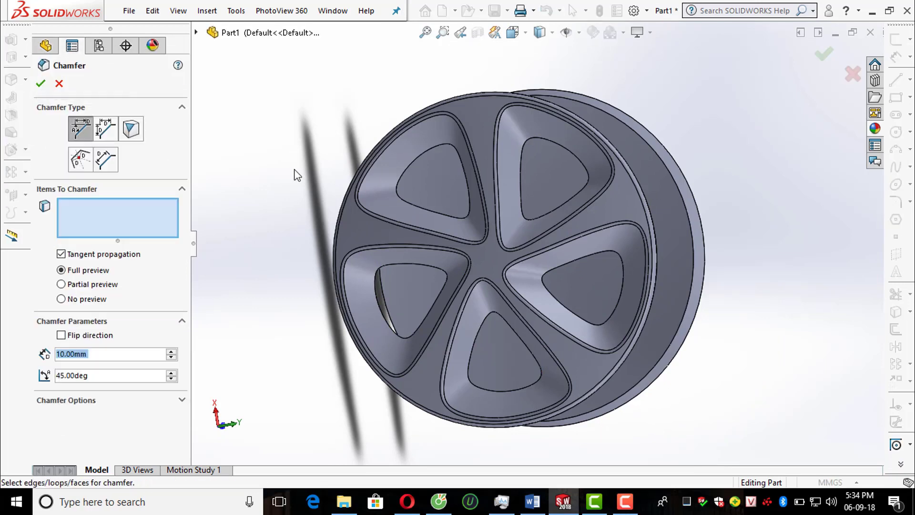
scroll(382, 172, "down", 3)
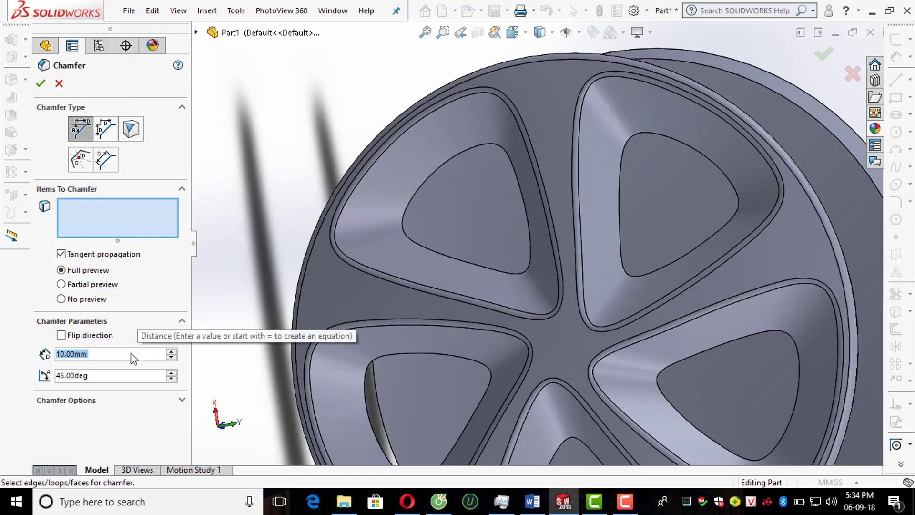
type("2")
key("Return")
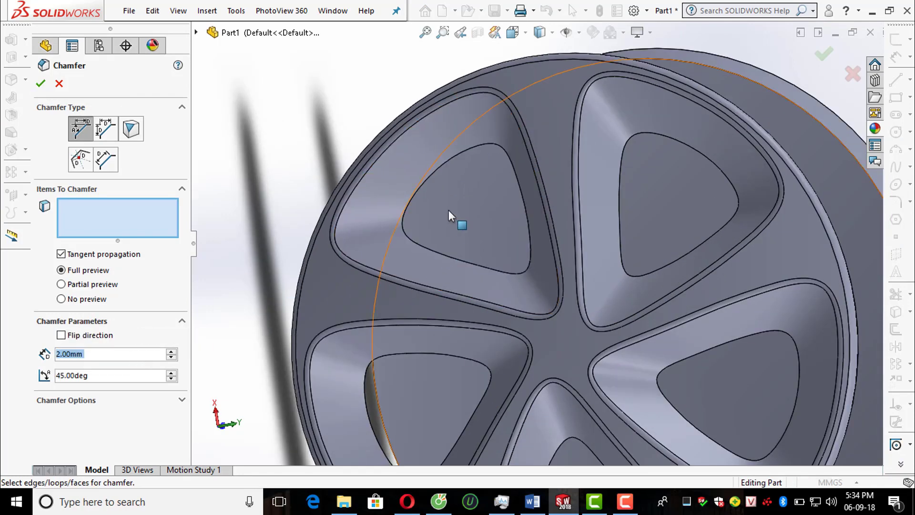
left_click(416, 191)
Step: Add the inner edges of the other four spoke openings to the chamfer and apply it
scroll(596, 165, "up", 2)
scroll(597, 165, "down", 4)
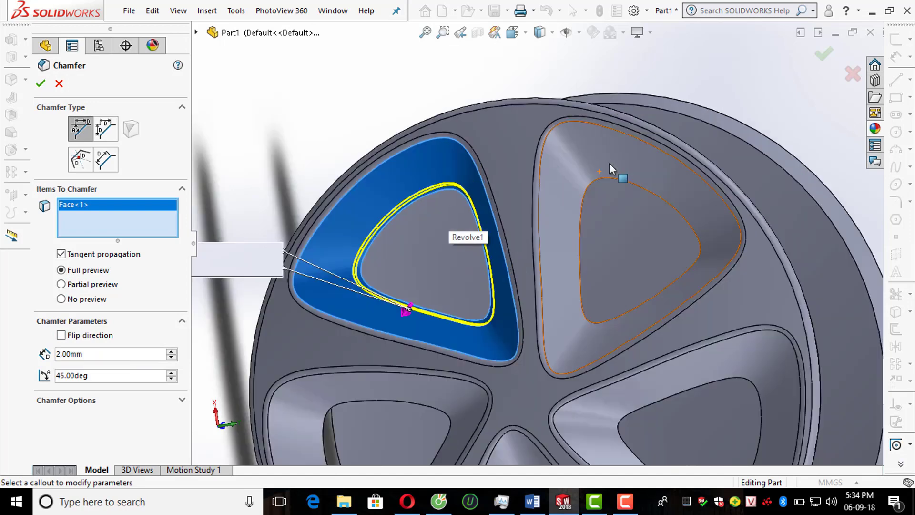
left_click(615, 195)
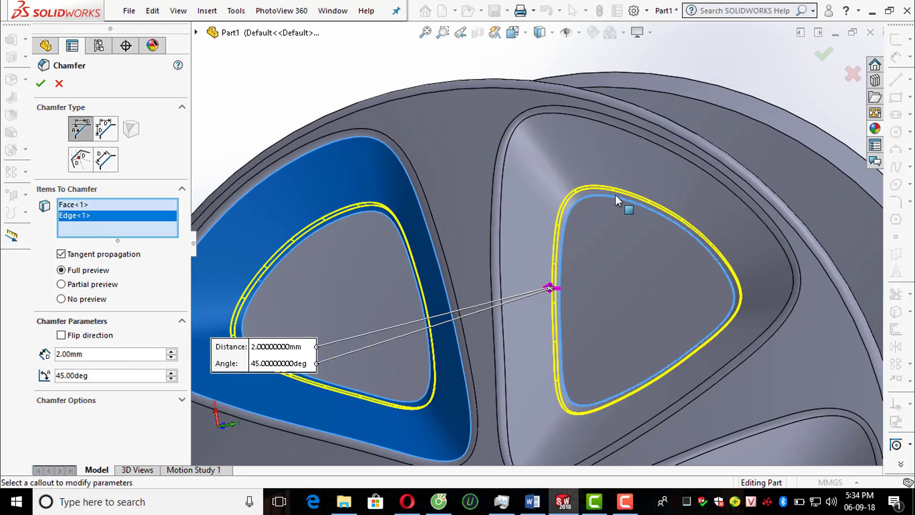
scroll(644, 360, "up", 3)
scroll(617, 325, "down", 4)
left_click(617, 329)
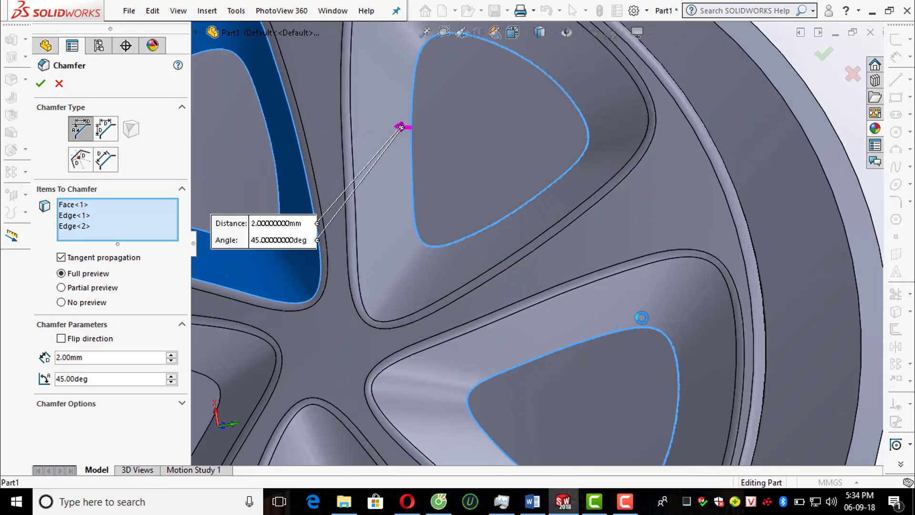
scroll(679, 299, "up", 3)
scroll(469, 377, "down", 4)
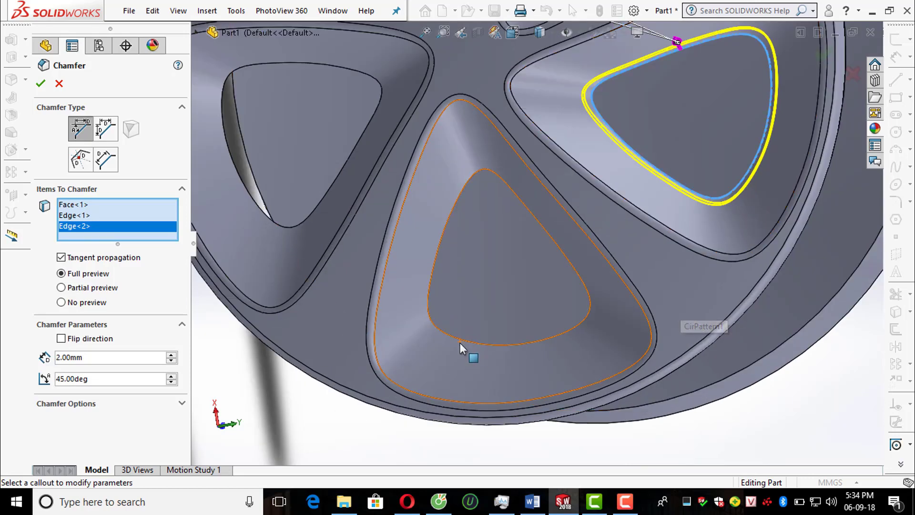
left_click(461, 340)
scroll(384, 251, "up", 3)
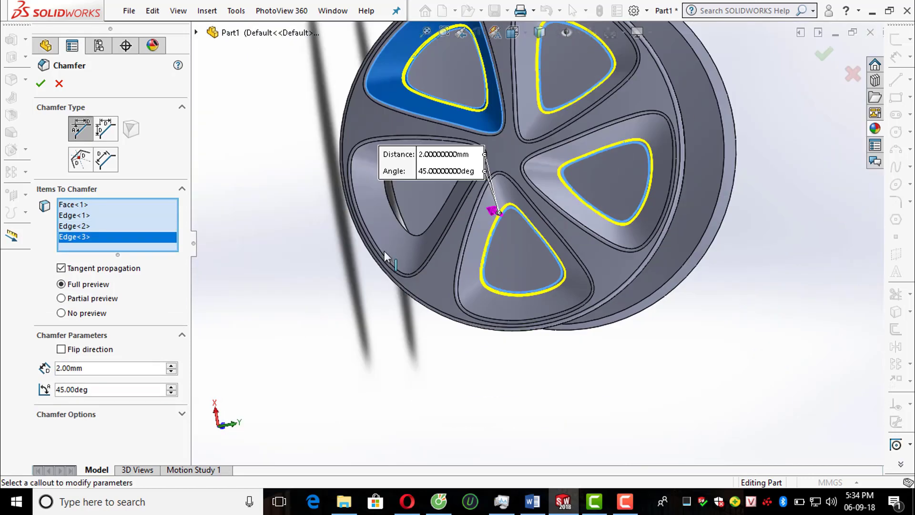
scroll(446, 217, "down", 4)
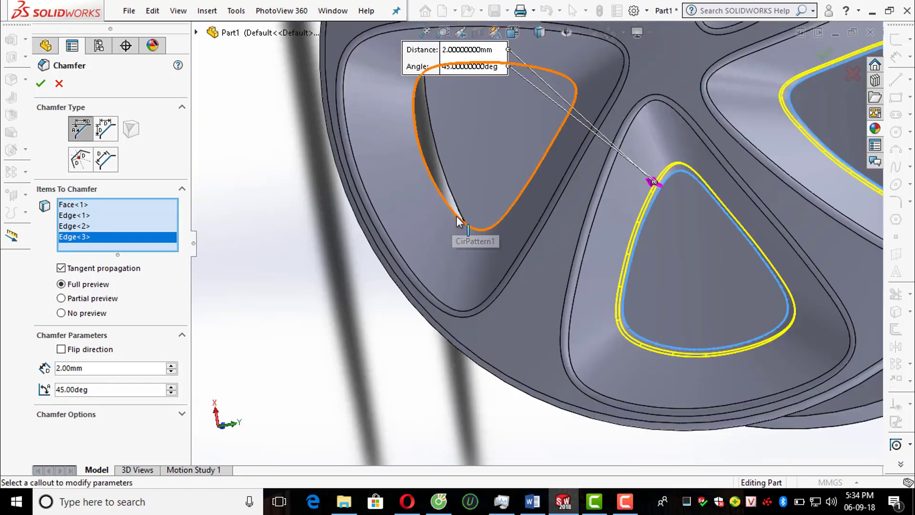
left_click(457, 219)
scroll(402, 158, "up", 5)
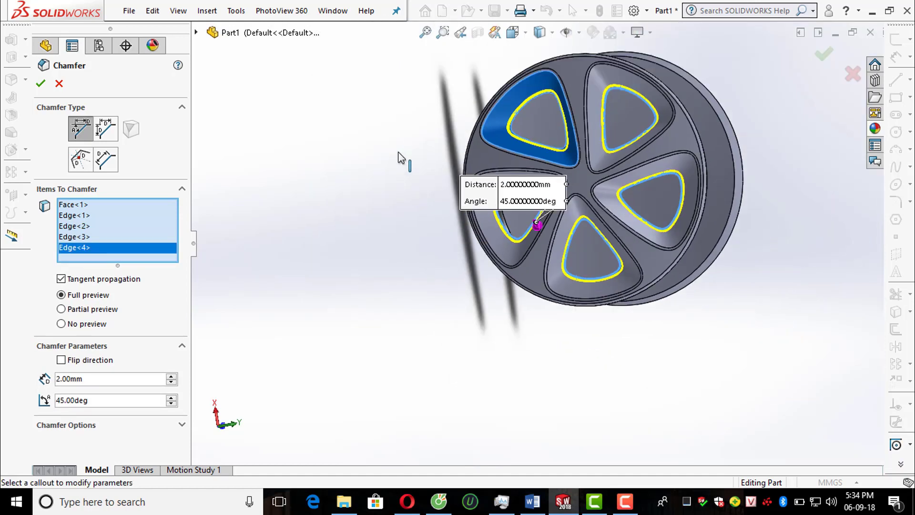
left_click(40, 84)
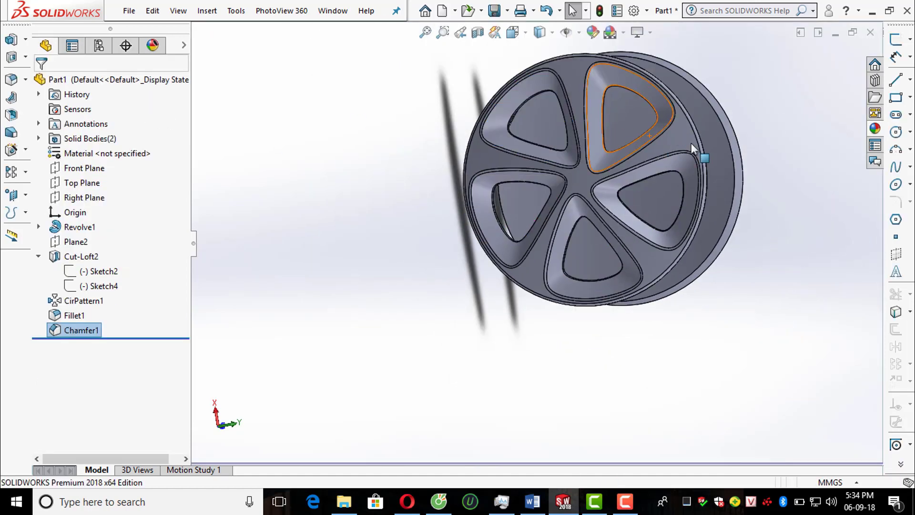
Step: Start a sketch on the Front Plane and switch the model display to wireframe
scroll(691, 143, "down", 5)
scroll(682, 116, "down", 1)
middle_click_drag(682, 116, 649, 172)
scroll(649, 173, "up", 4)
middle_click_drag(570, 170, 610, 183)
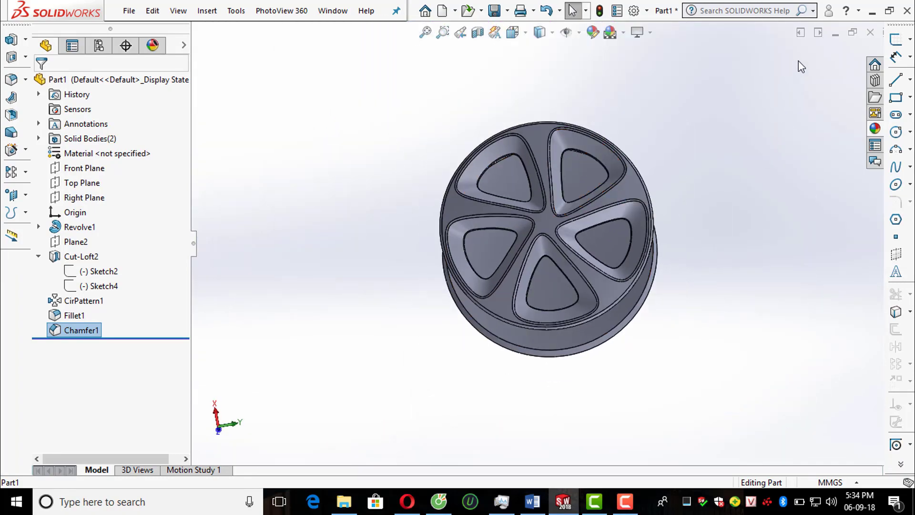
left_click(898, 40)
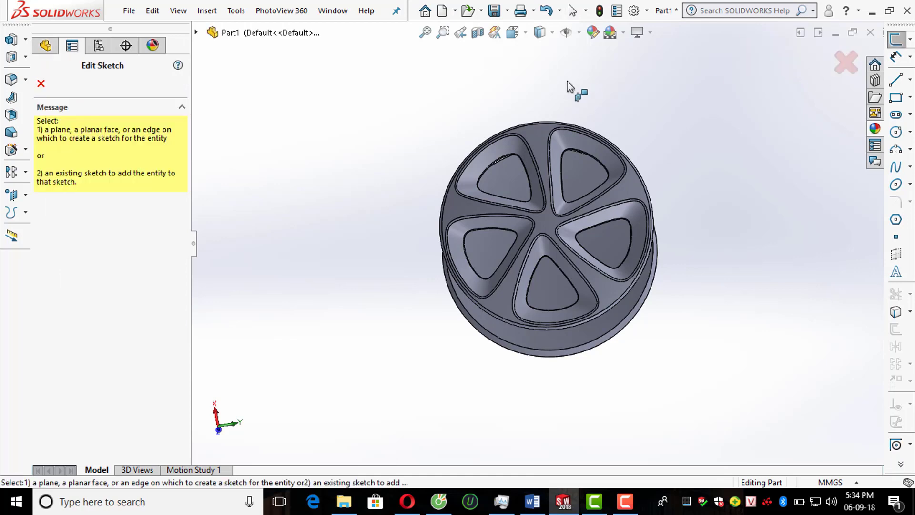
left_click(196, 32)
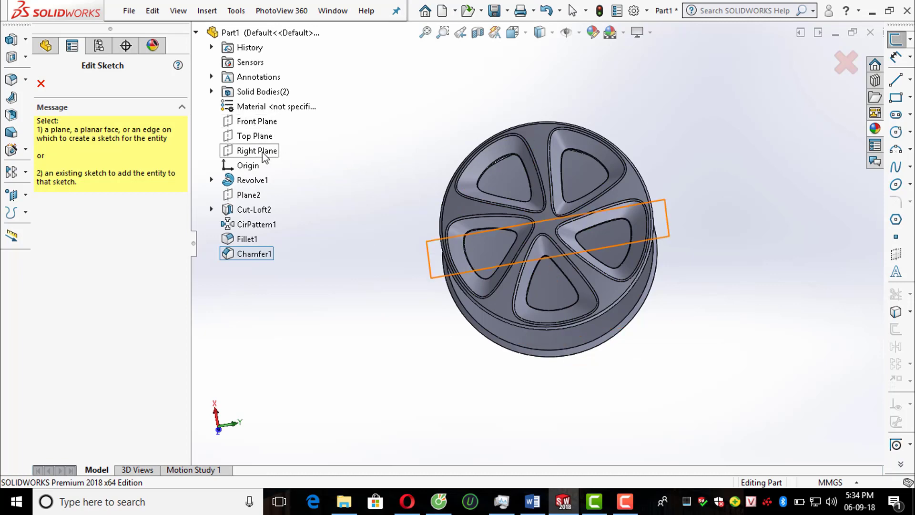
left_click(260, 123)
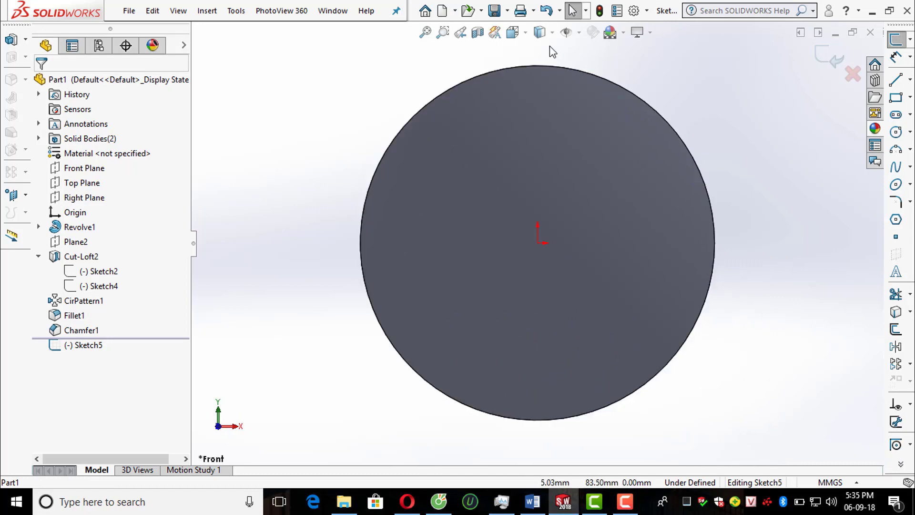
left_click(552, 32)
left_click(541, 128)
scroll(553, 287, "down", 5)
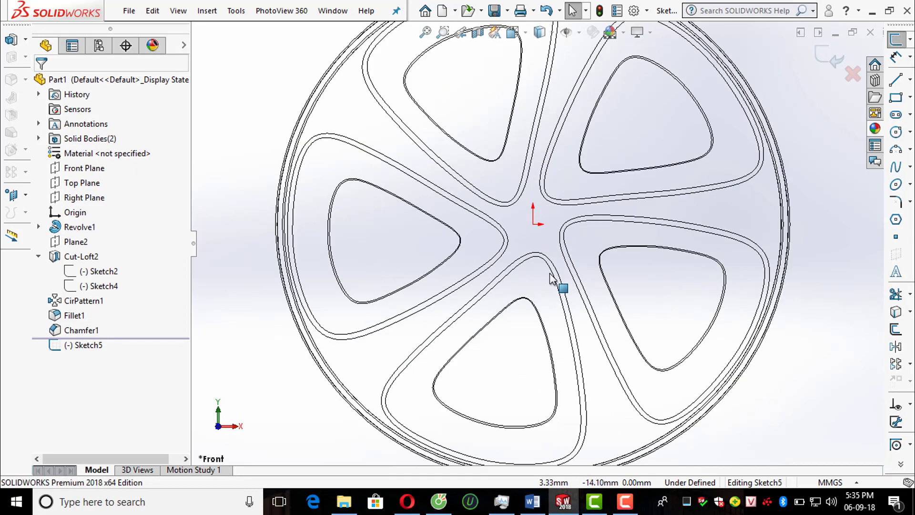
Step: Sketch a circle centred on the origin, dimension its diameter to 10 mm, and exit the sketch
left_click(897, 132)
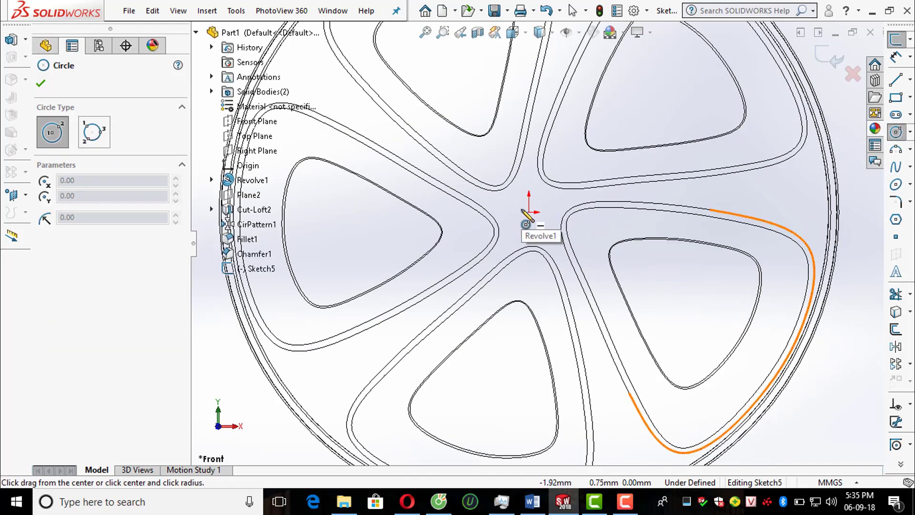
left_click_drag(529, 212, 546, 196)
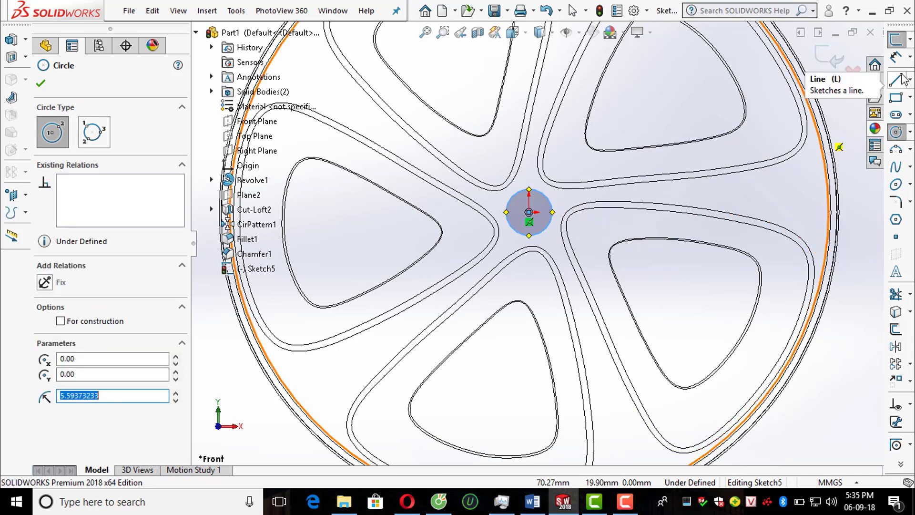
left_click(897, 57)
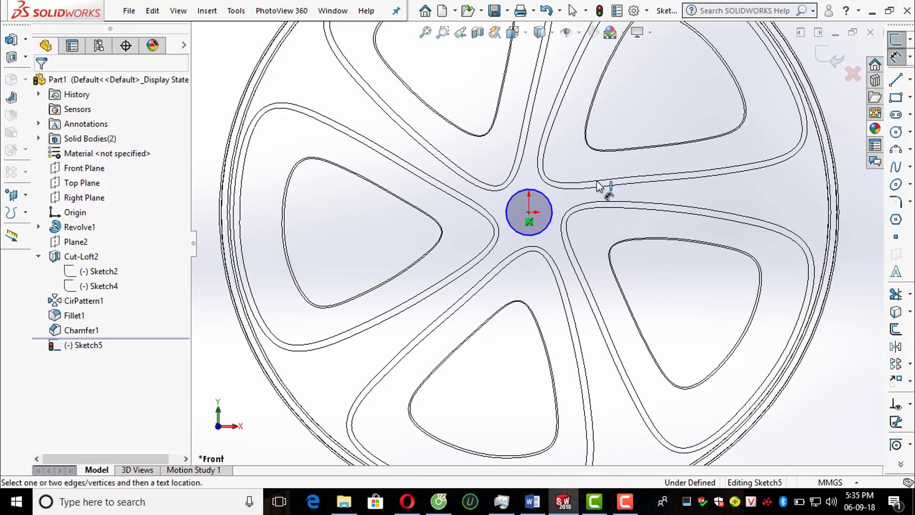
left_click(561, 217)
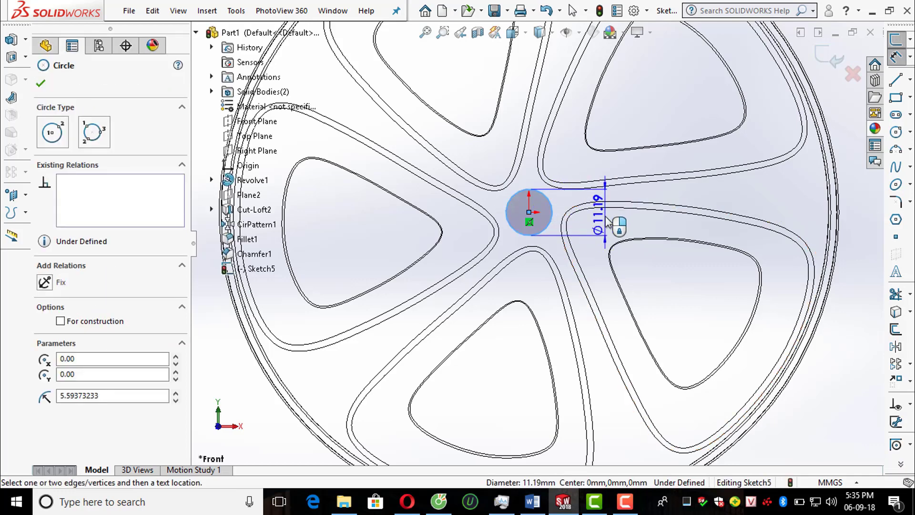
left_click(607, 221)
type("10")
key("Return")
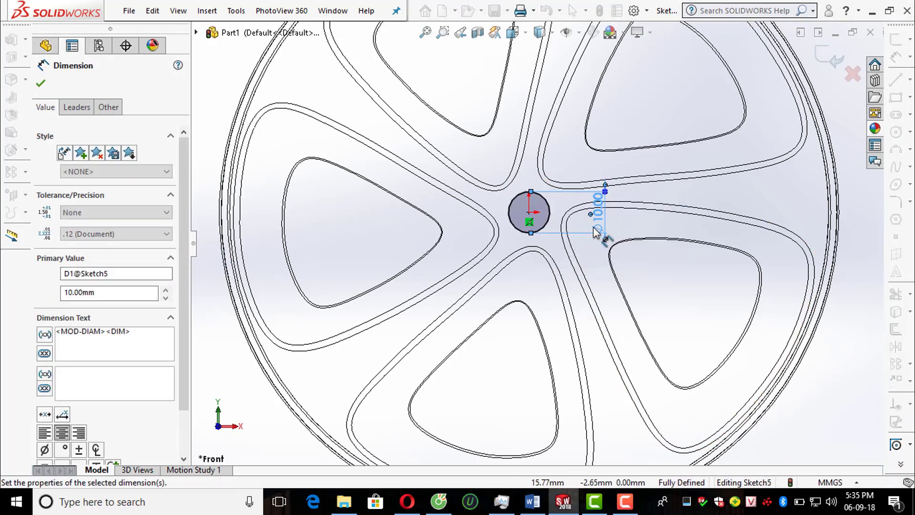
left_click(822, 59)
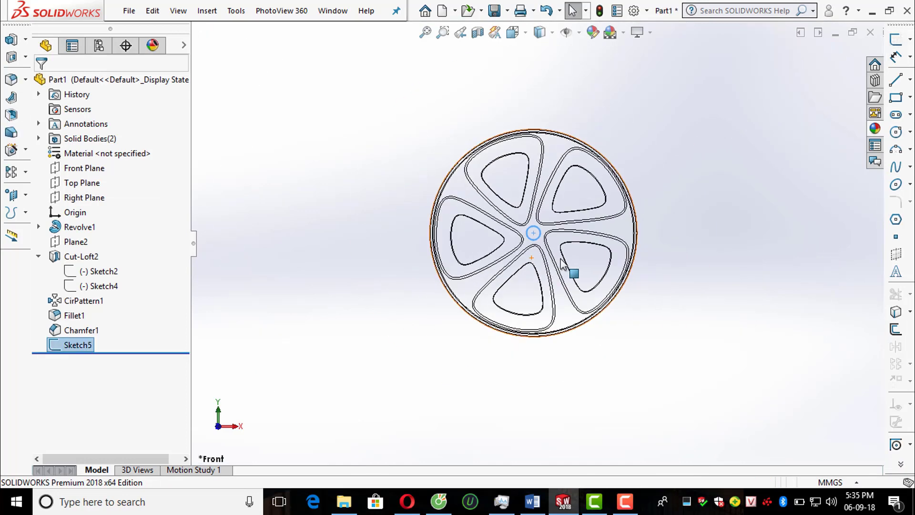
Step: Set up a blind extruded cut from the 10 mm hub circle, reversing its direction and setting the depth to 5 mm
scroll(629, 178, "down", 3)
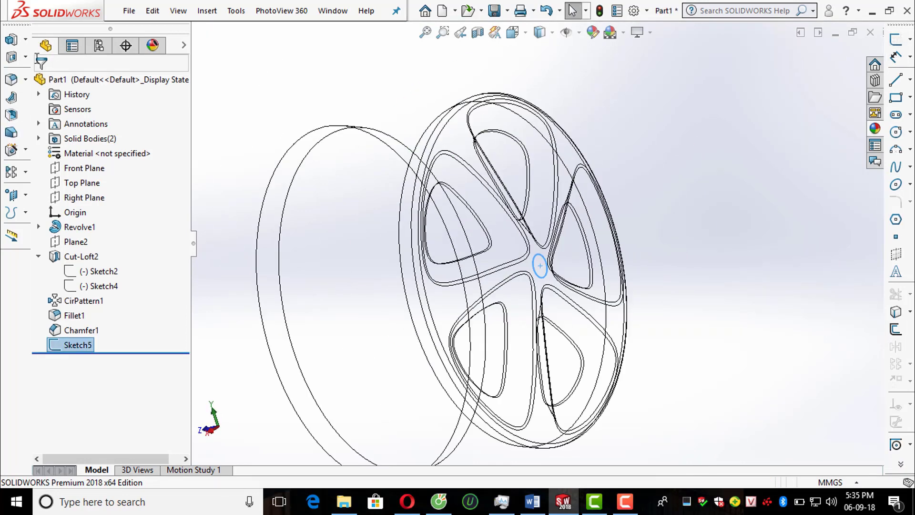
left_click(11, 57)
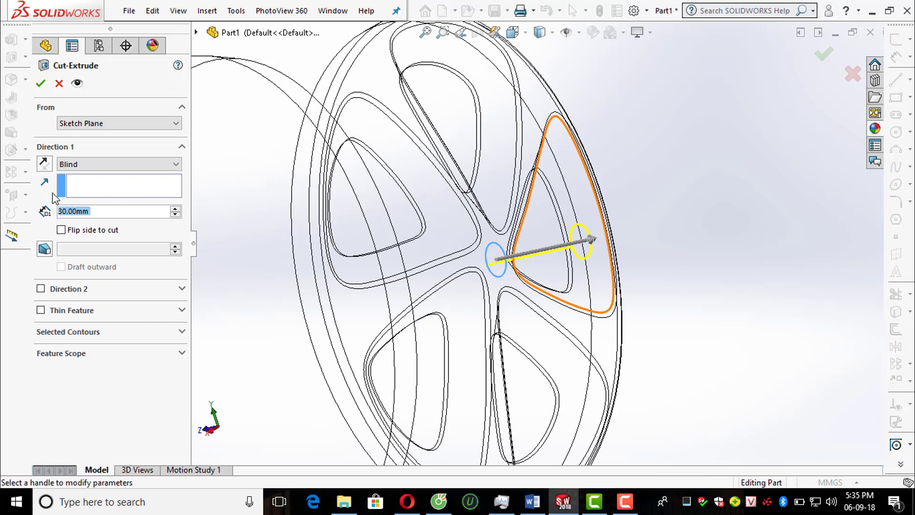
left_click(45, 162)
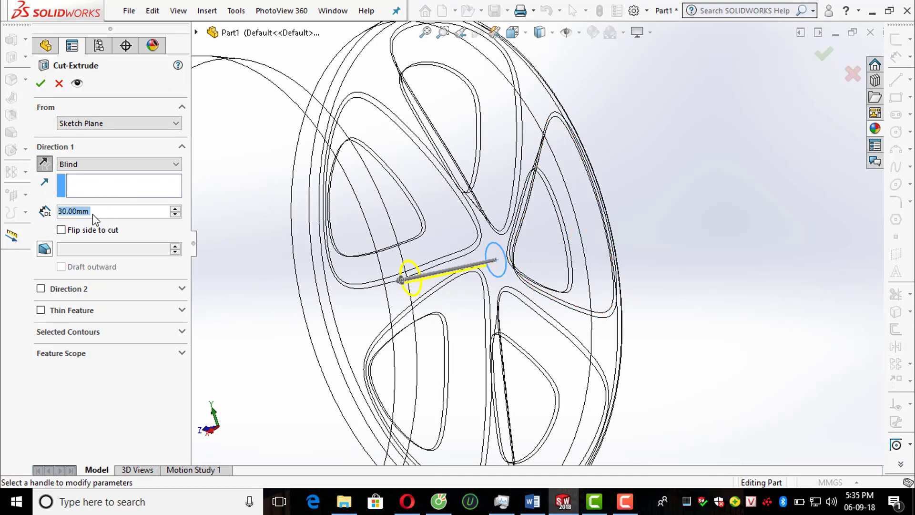
type("1")
left_click(95, 220)
double_click(110, 211)
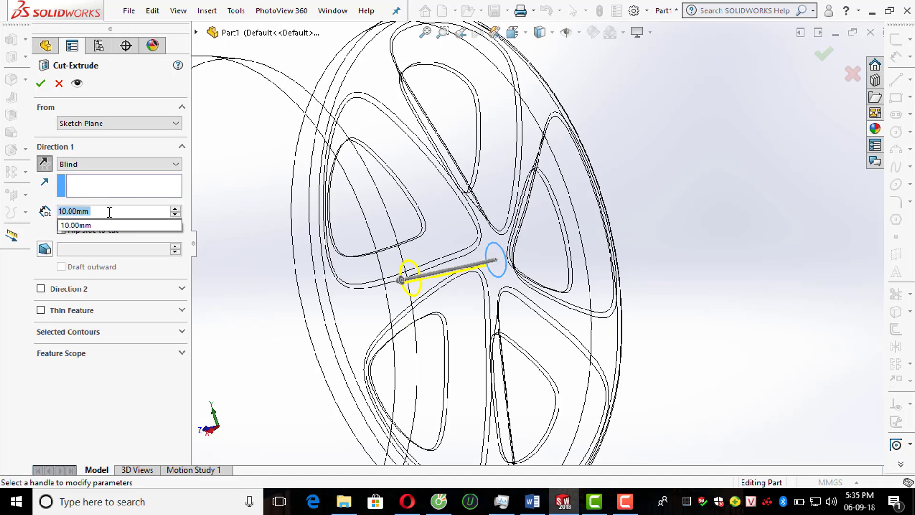
type("5")
key("Return")
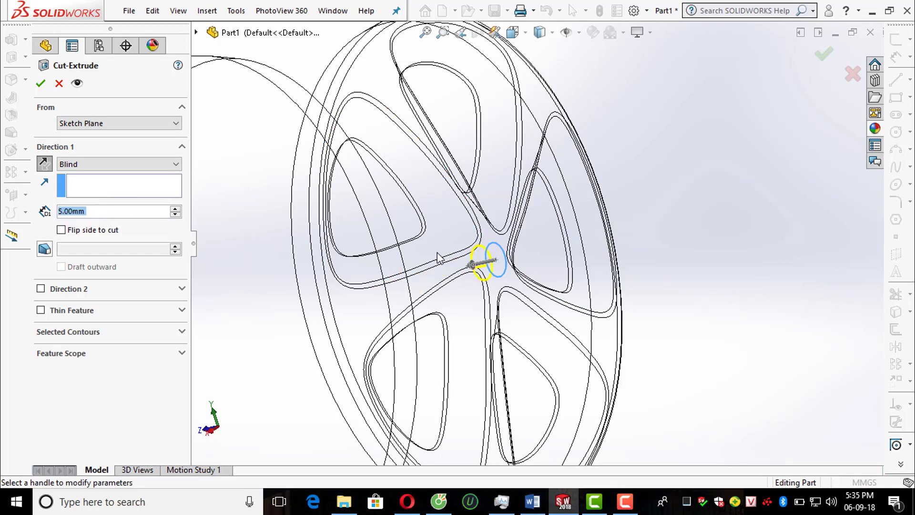
Step: Set the hub cut's depth to 4 mm, apply it, and return the model display to shaded with edges
middle_click_drag(445, 248, 247, 281)
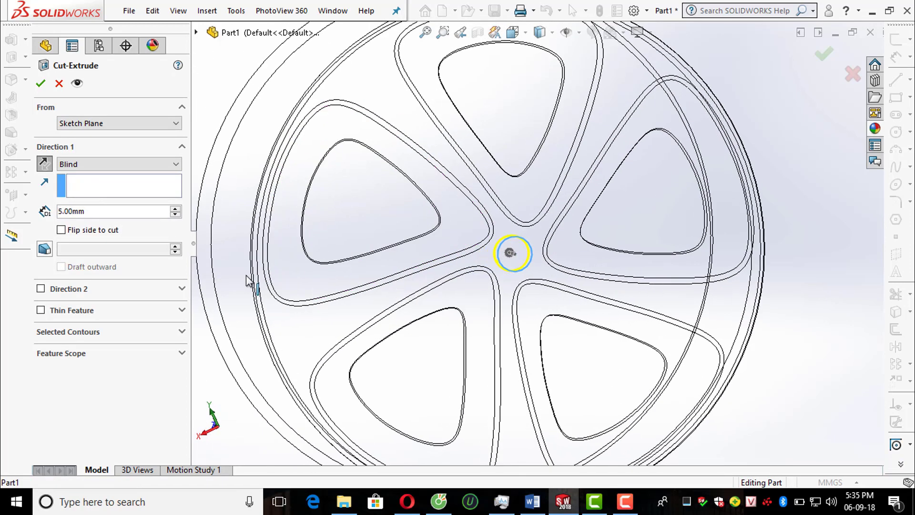
double_click(122, 210)
type("4")
key("Return")
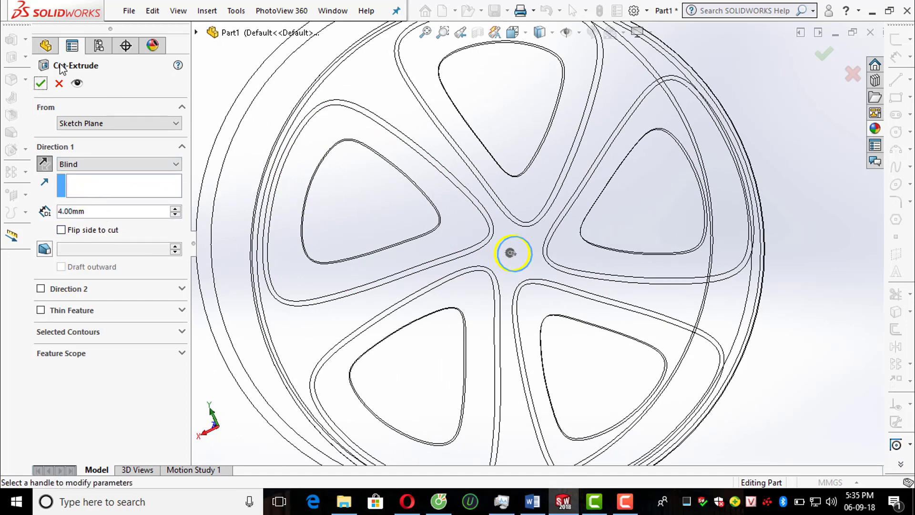
right_click(511, 253)
middle_click_drag(341, 192, 445, 178)
scroll(445, 179, "down", 3)
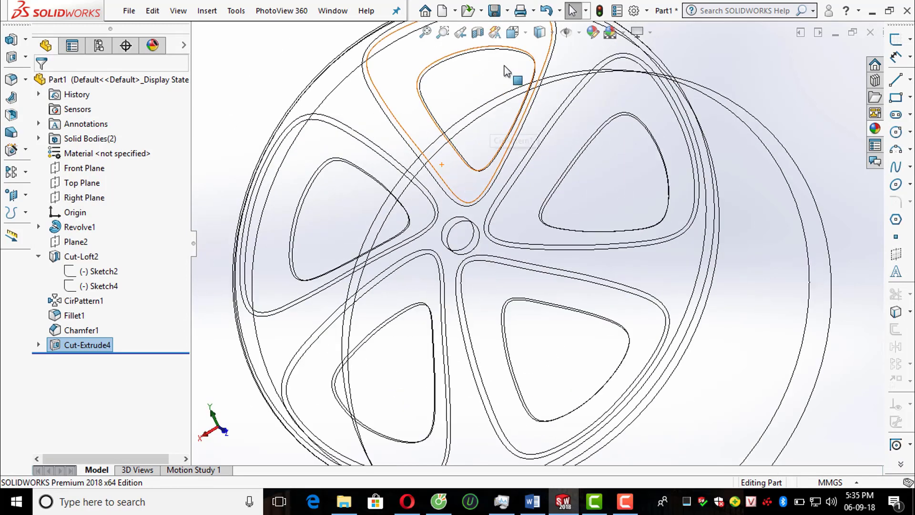
left_click(541, 32)
left_click(548, 50)
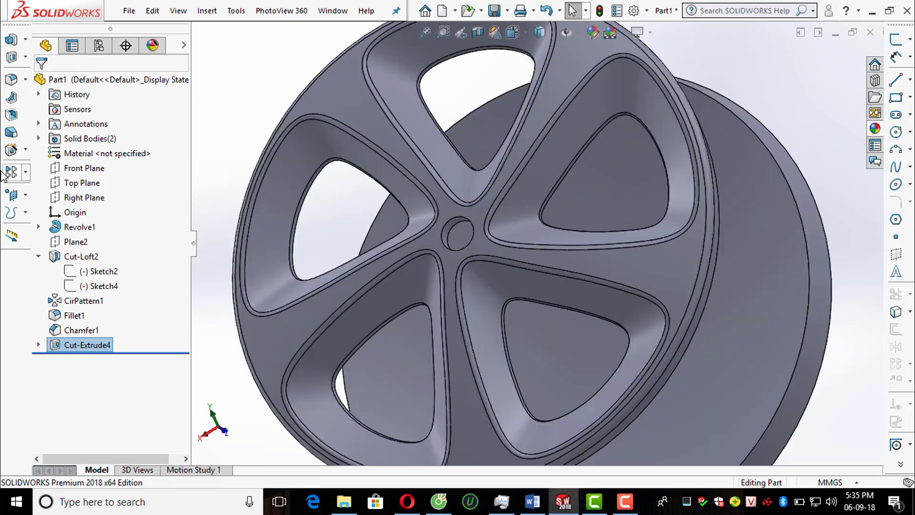
Step: Chamfer both circular edges of the central hub recess by 1 mm at 45°
left_click(26, 79)
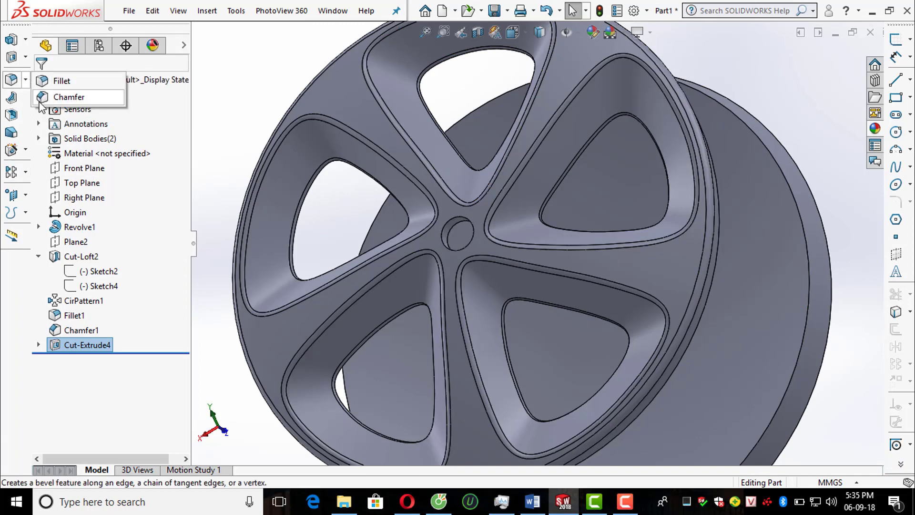
left_click(60, 99)
type("1")
key("Return")
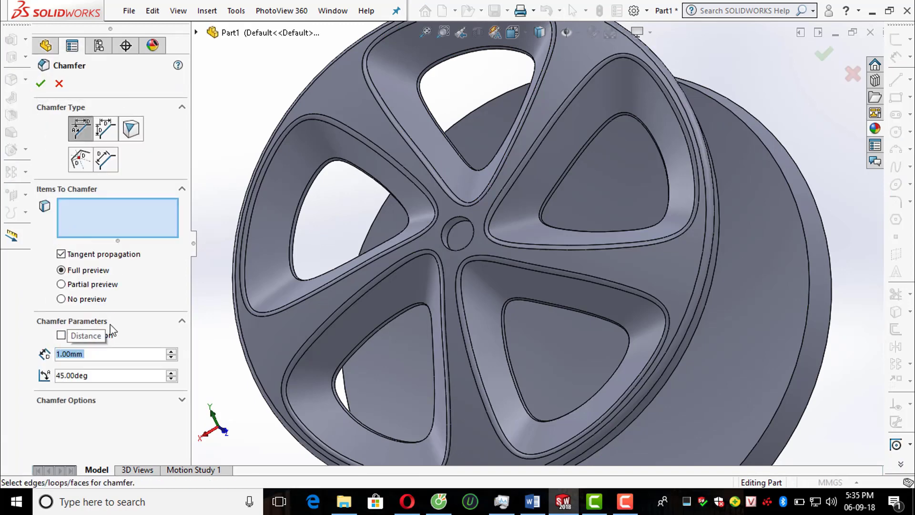
scroll(351, 253, "down", 3)
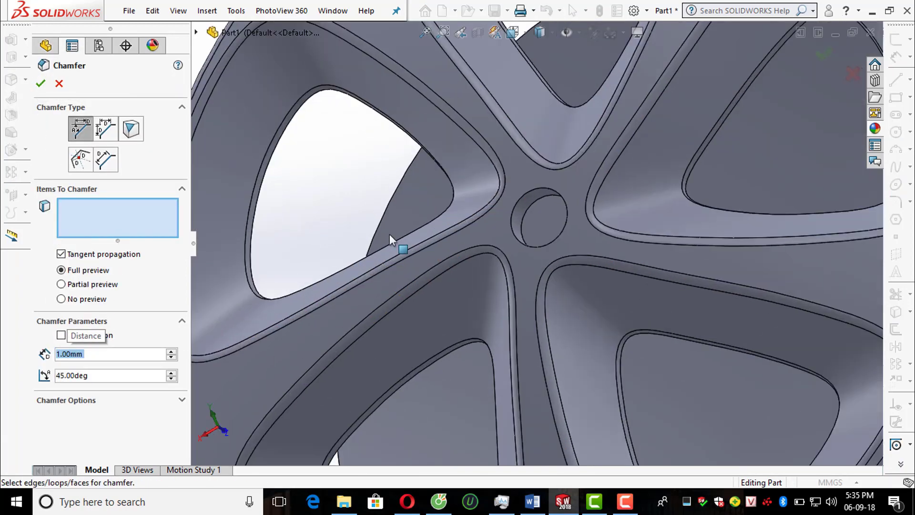
left_click(523, 200)
left_click(523, 219)
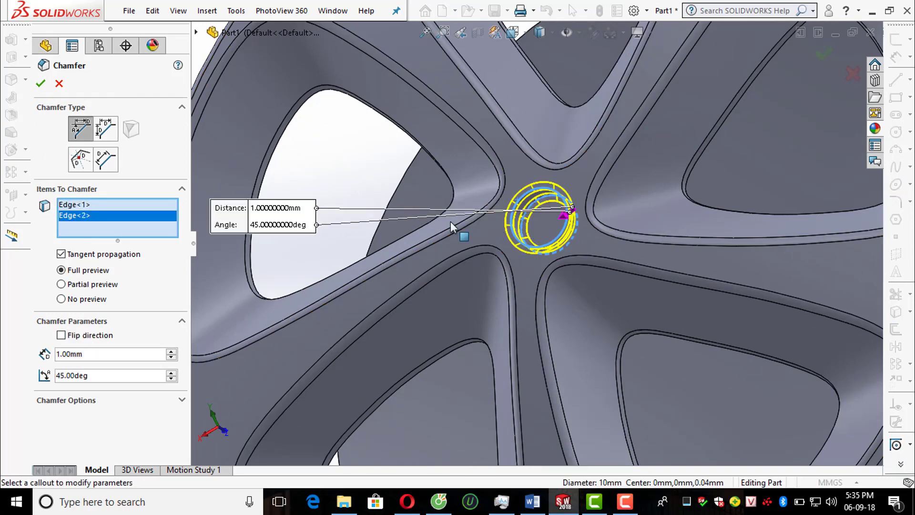
left_click(41, 83)
scroll(438, 199, "up", 5)
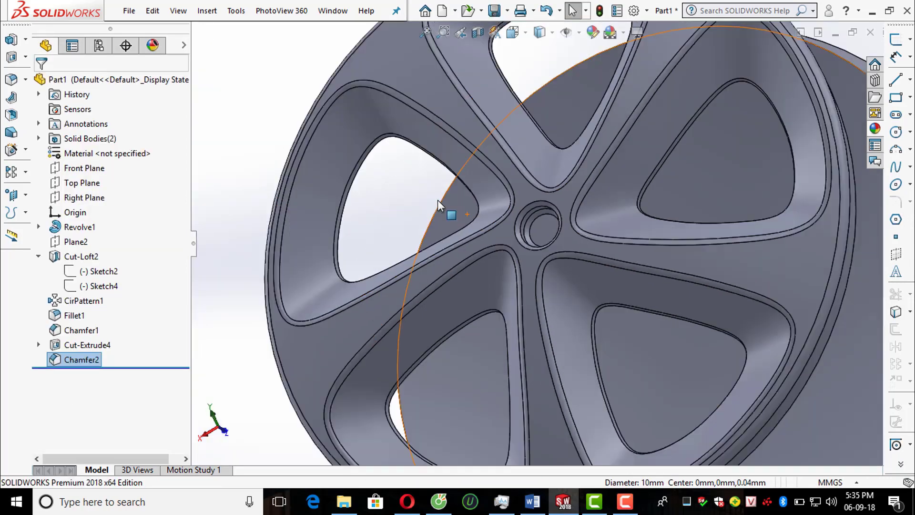
Step: Start another sketch on the Front Plane and switch the model display to wireframe
middle_click_drag(436, 205, 453, 232)
scroll(447, 229, "up", 3)
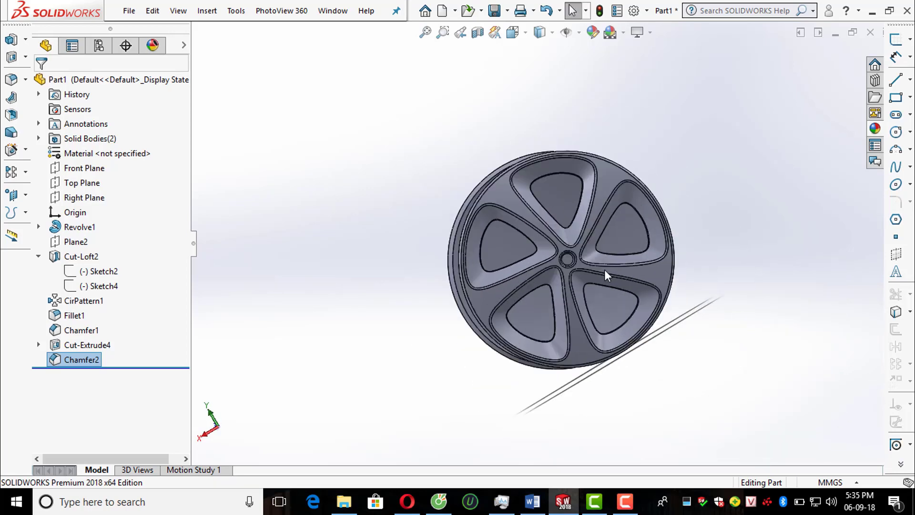
scroll(604, 270, "down", 2)
middle_click_drag(604, 270, 566, 276)
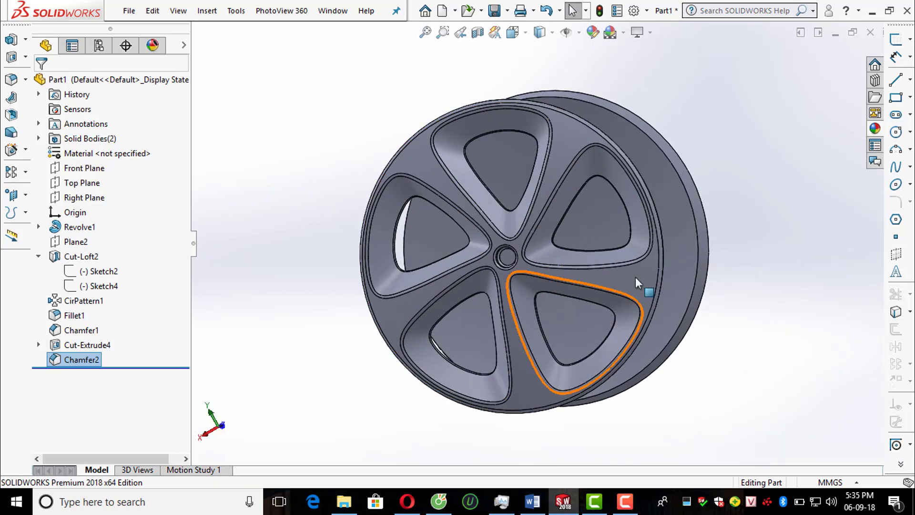
left_click(896, 39)
left_click(196, 33)
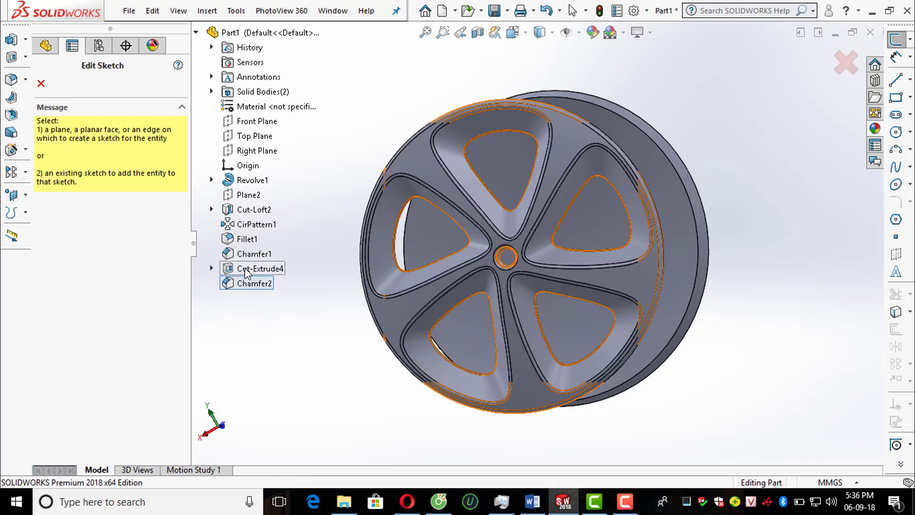
left_click(253, 122)
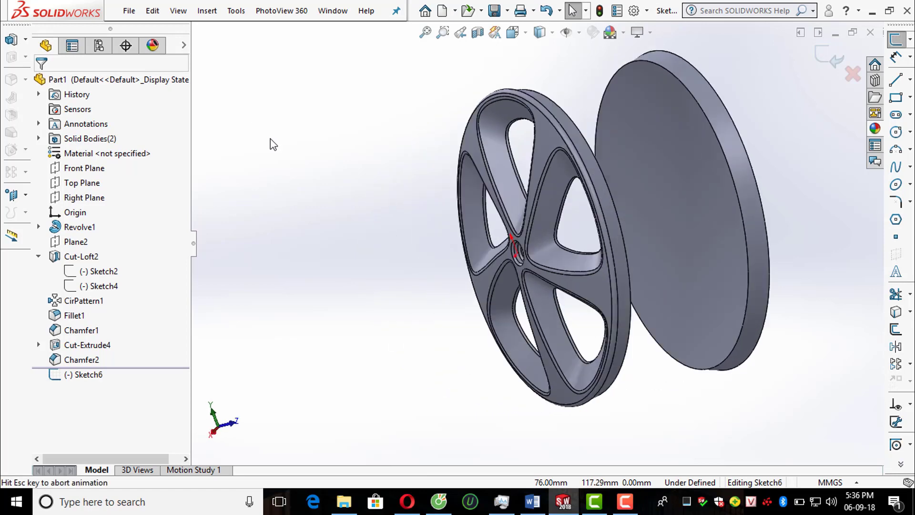
left_click(552, 33)
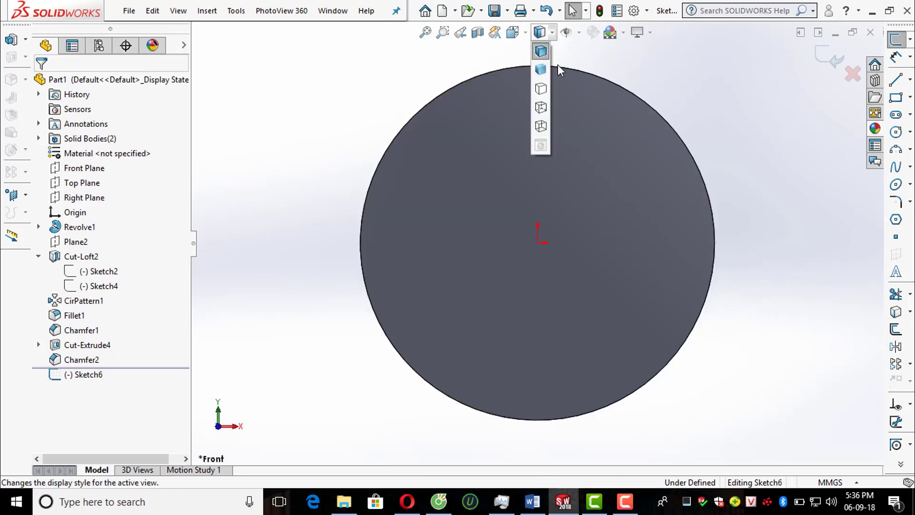
left_click(542, 125)
scroll(596, 243, "down", 5)
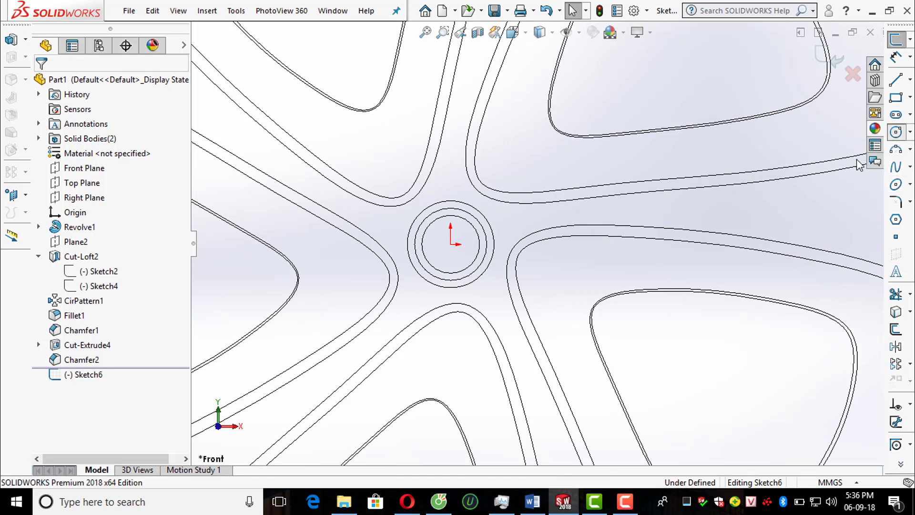
Step: Sketch a circle about 4.4 mm in diameter to the lower right of the hub recess and dimension its diameter to 4 mm
left_click(897, 132)
left_click(556, 281)
left_click(571, 281)
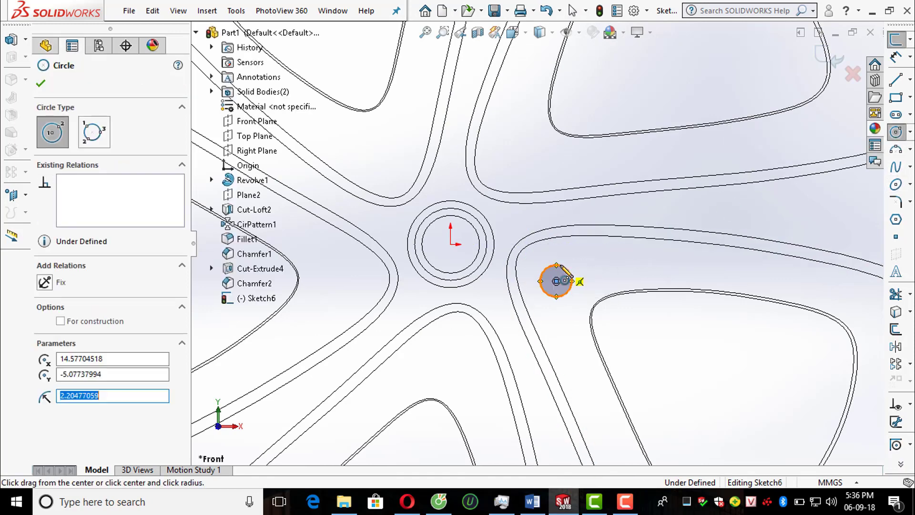
key("Escape")
left_click(897, 56)
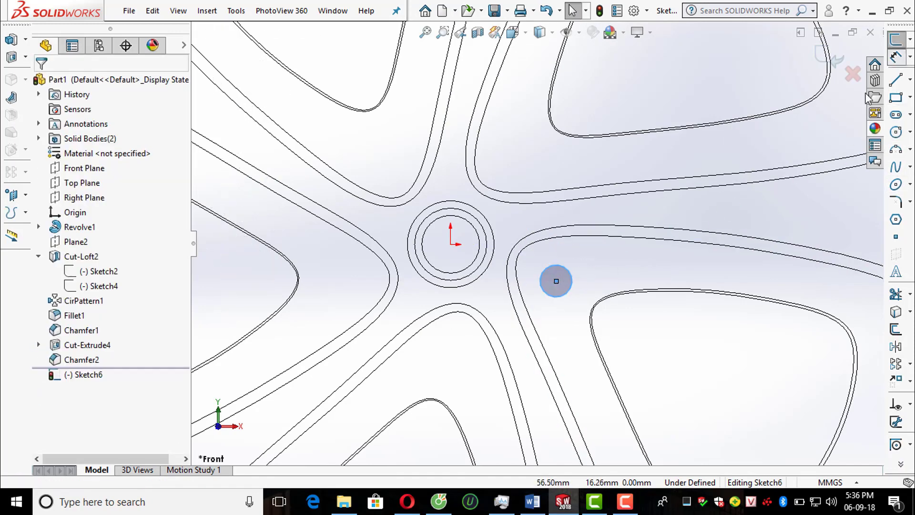
left_click(572, 283)
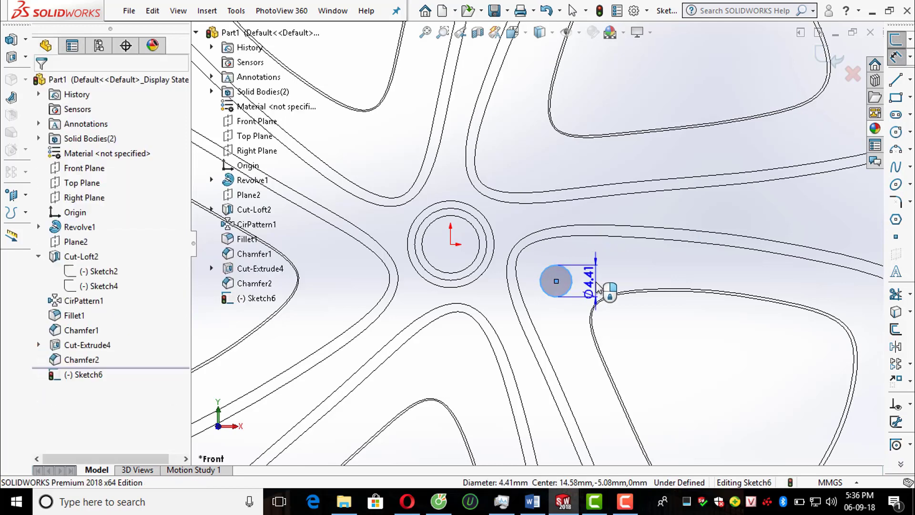
left_click(602, 286)
type("4")
key("Return")
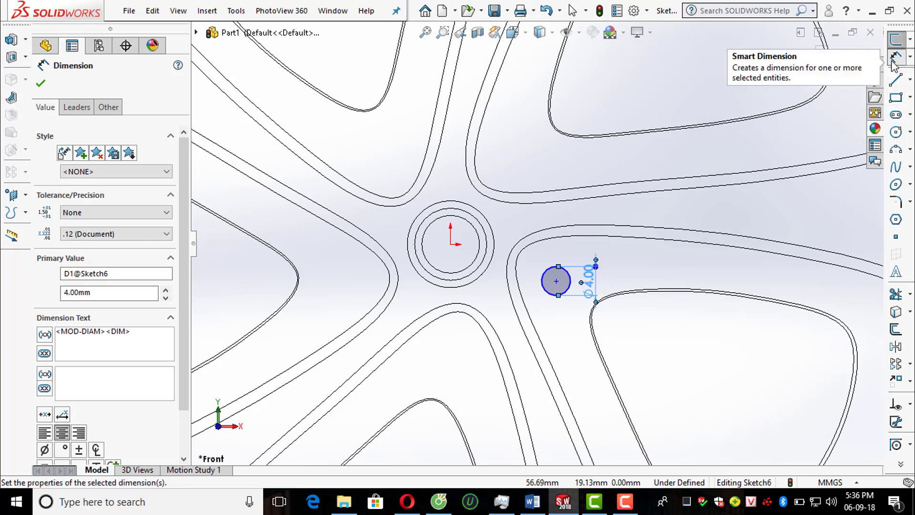
Step: Dimension the horizontal distance from the origin to the small circle's centre and set it to 12 mm
left_click(450, 245)
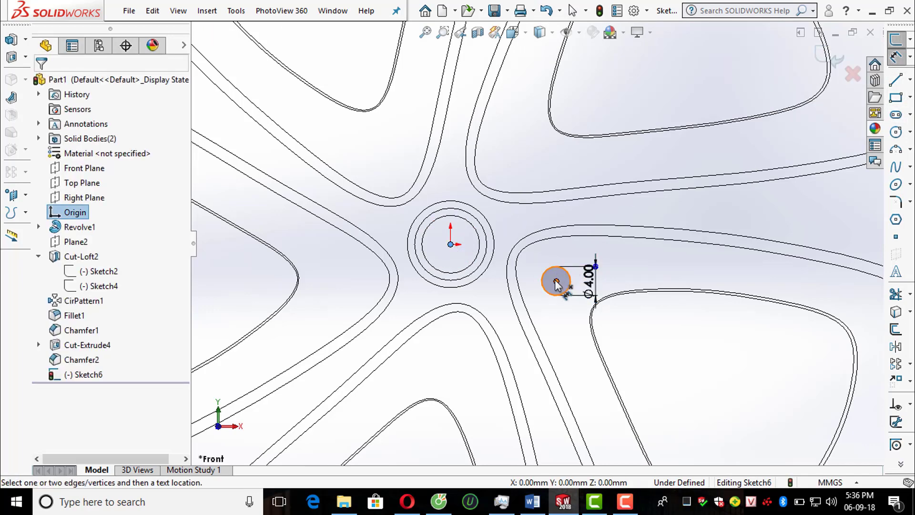
left_click(557, 283)
left_click(518, 176)
type("1")
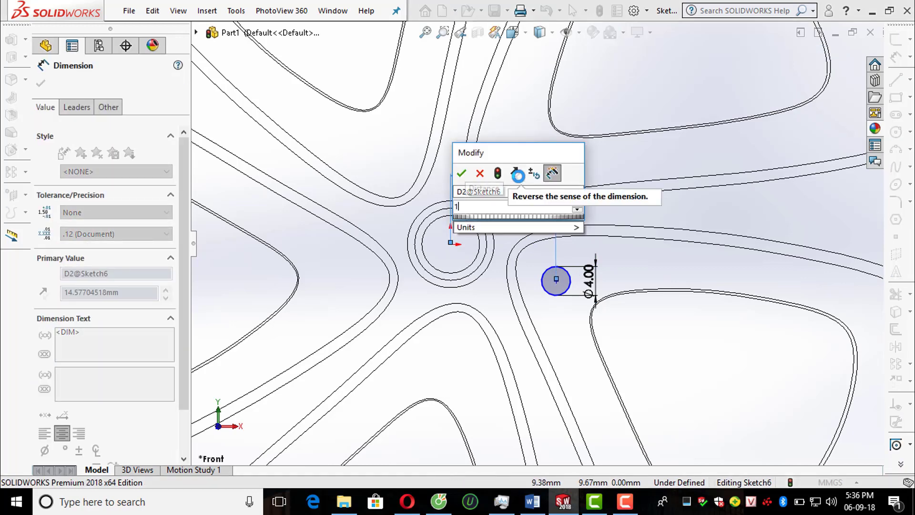
type("0")
key("Return")
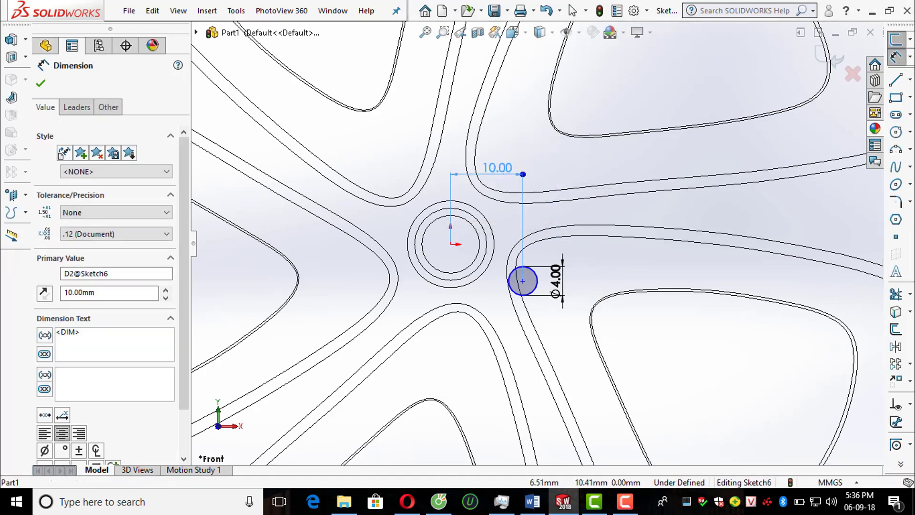
double_click(498, 168)
type("12")
key("Return")
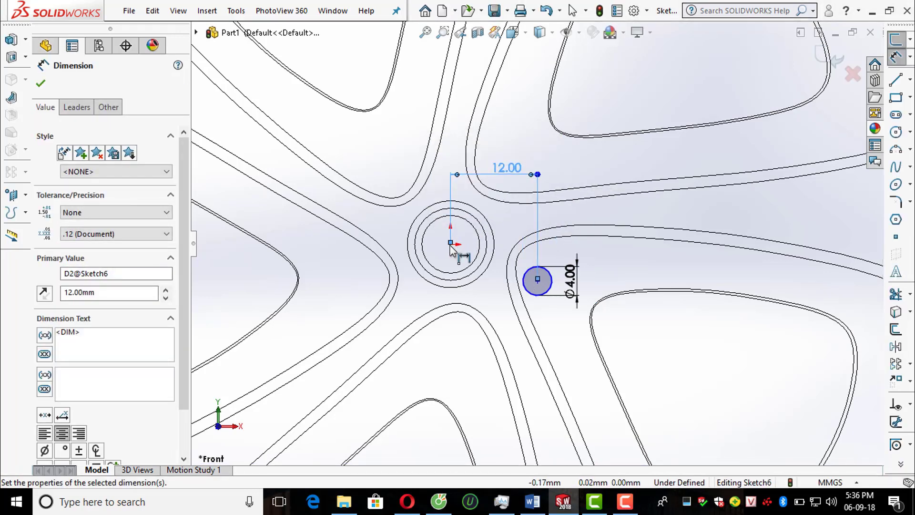
Step: Dimension the vertical distance from the origin to the small circle's centre and set it to 3 mm
left_click(451, 244)
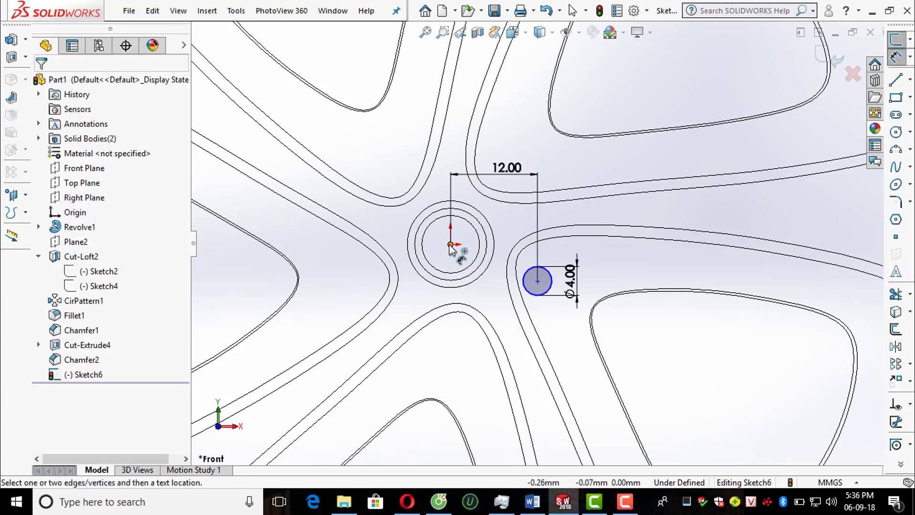
left_click(540, 285)
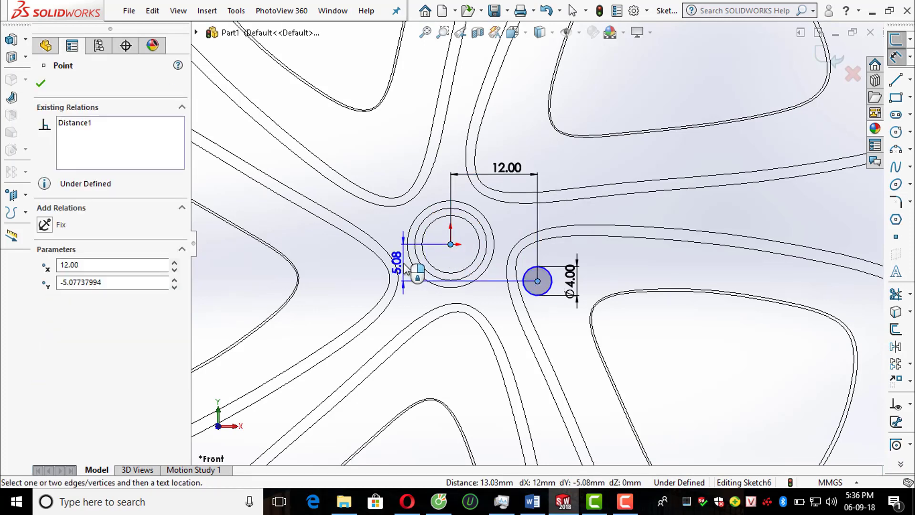
left_click(406, 264)
key("Return")
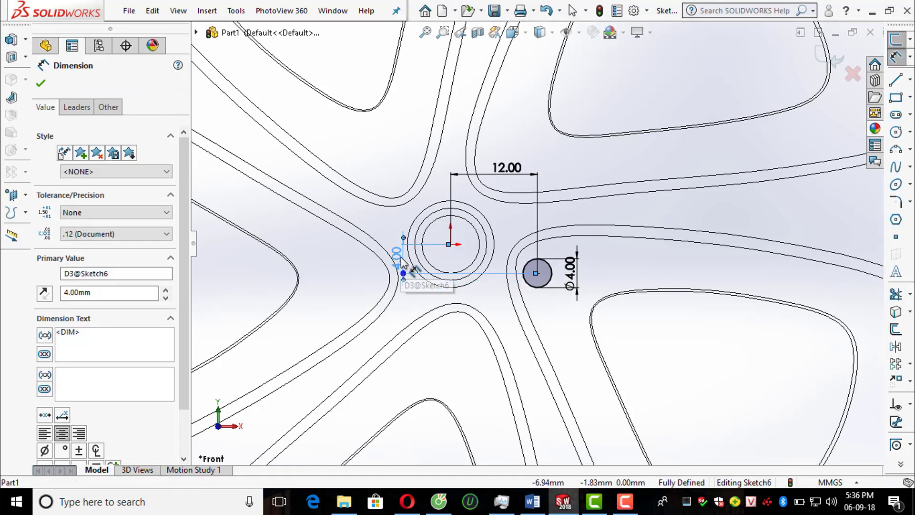
double_click(397, 254)
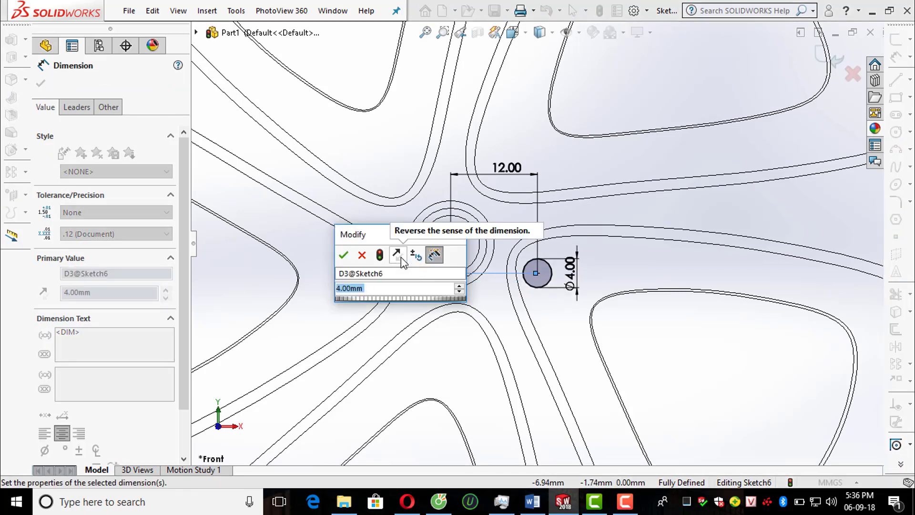
type("3")
key("Return")
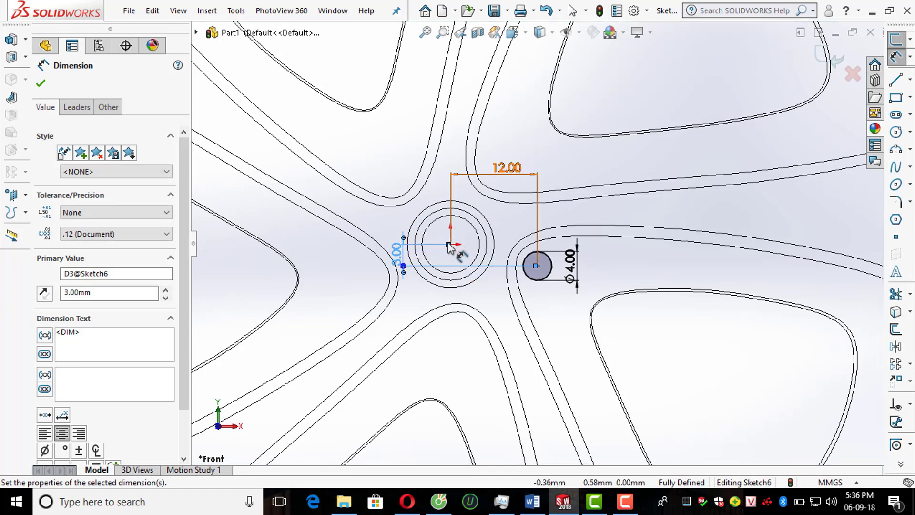
Step: Set the horizontal distance between the origin and the small circle's centre to 13 mm
double_click(507, 168)
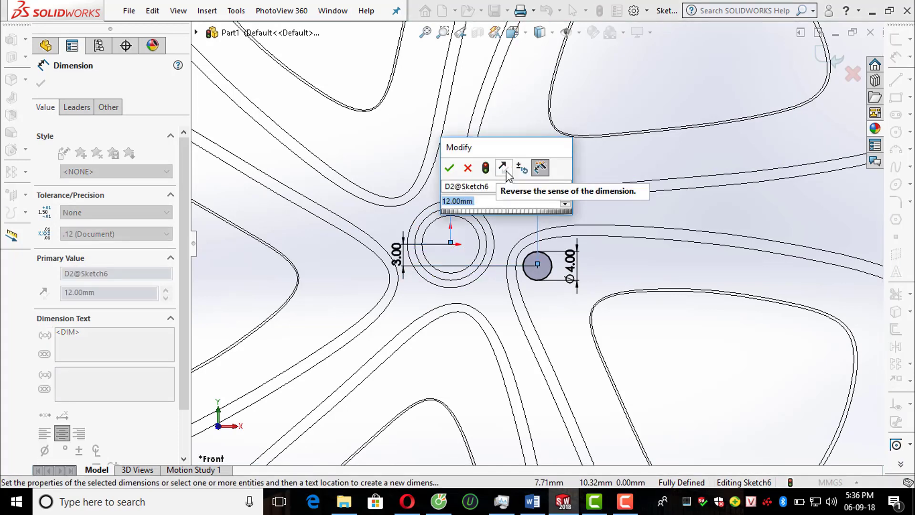
type("13")
key("Return")
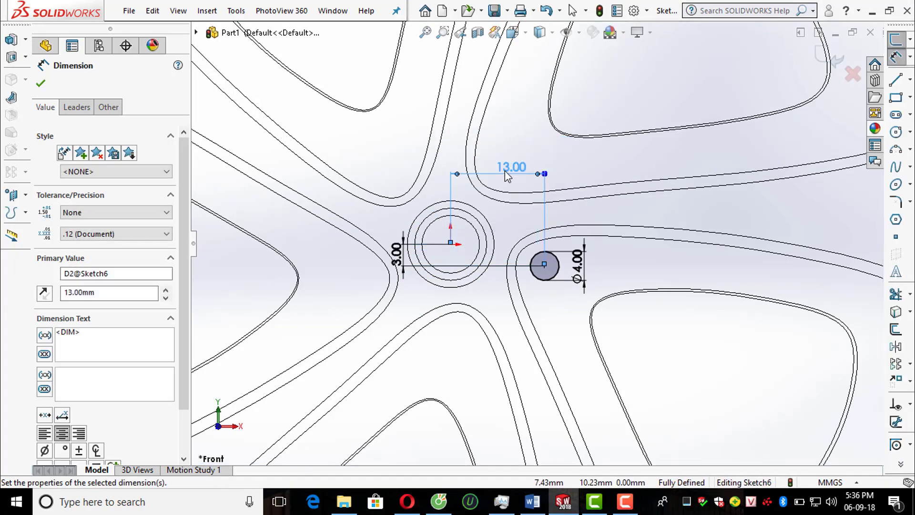
Step: Set the small circle's horizontal distance from the origin to 14 mm and its vertical distance to 4 mm
double_click(507, 168)
type("14")
key("Return")
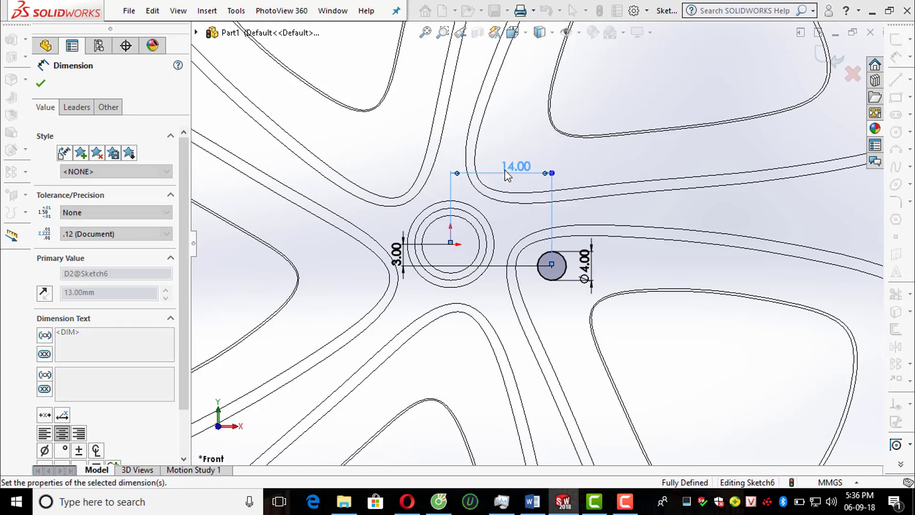
double_click(397, 254)
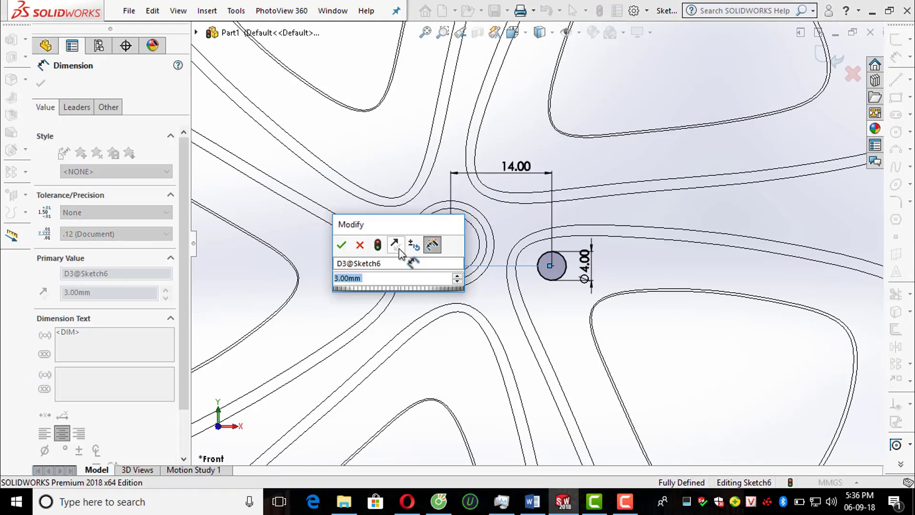
type("4")
key("Return")
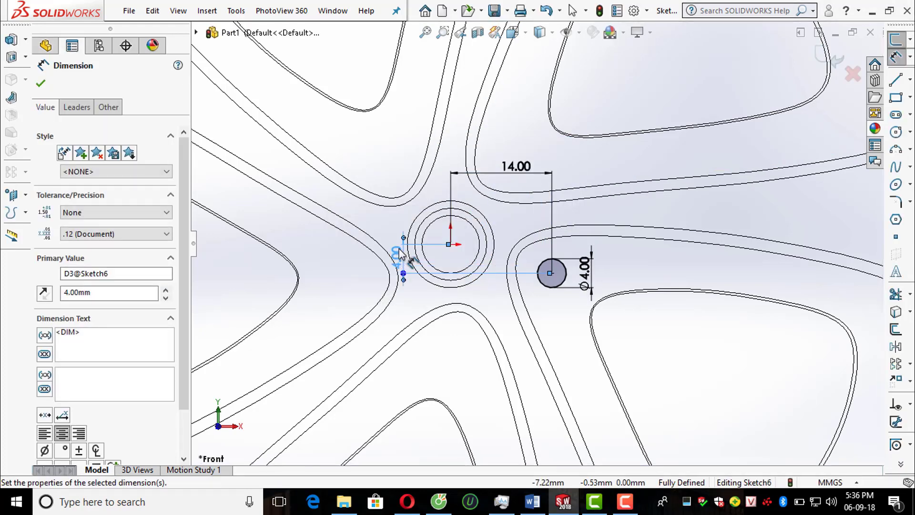
Step: Finish the sketch and cut-extrude the 4 mm circle into the wheel to a blind depth of 15 mm
left_click(823, 60)
key("f")
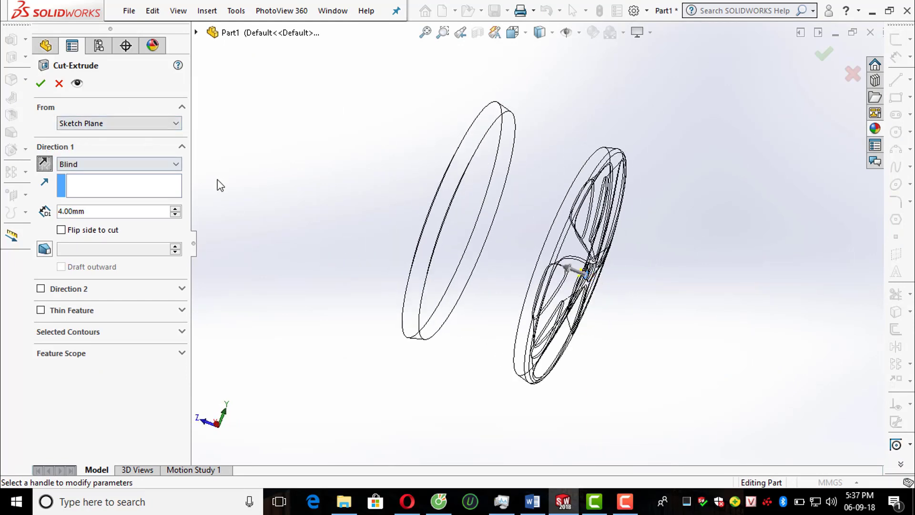
scroll(617, 282, "down", 6)
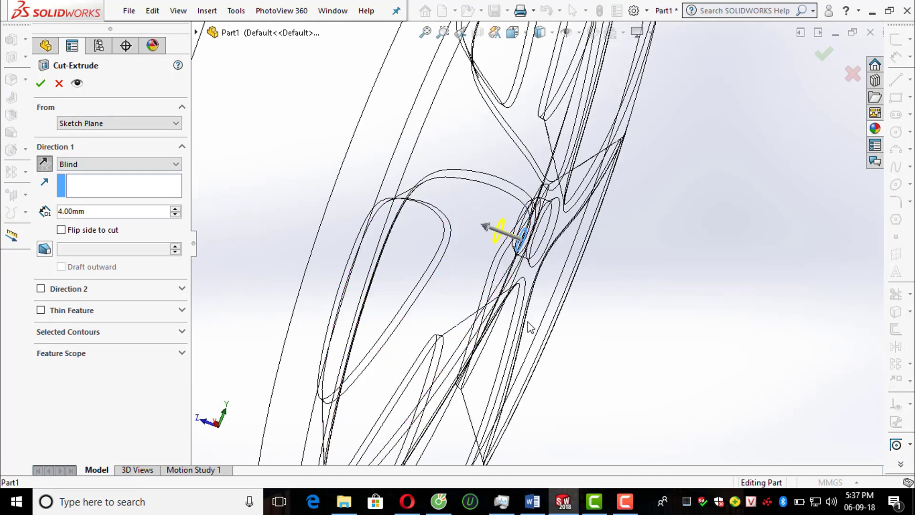
left_click(119, 211)
type("15")
key("Return")
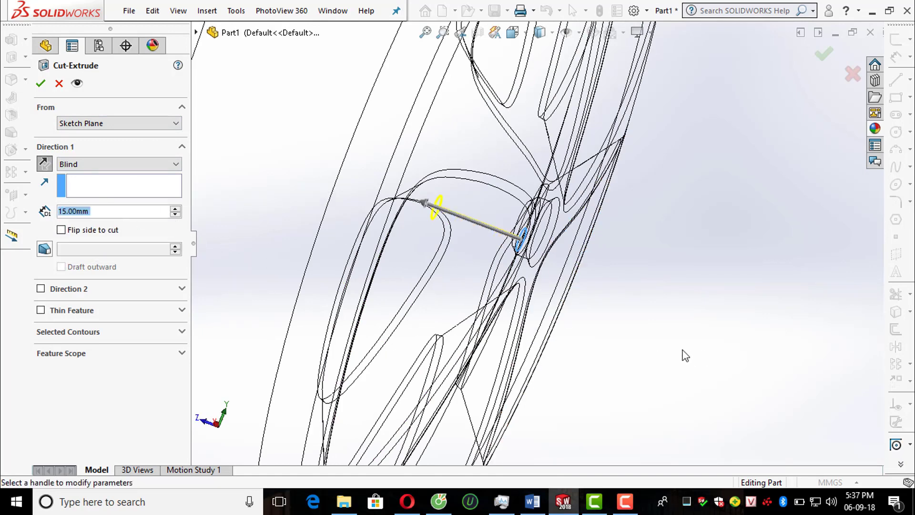
middle_click_drag(531, 282, 457, 301)
scroll(457, 302, "up", 4)
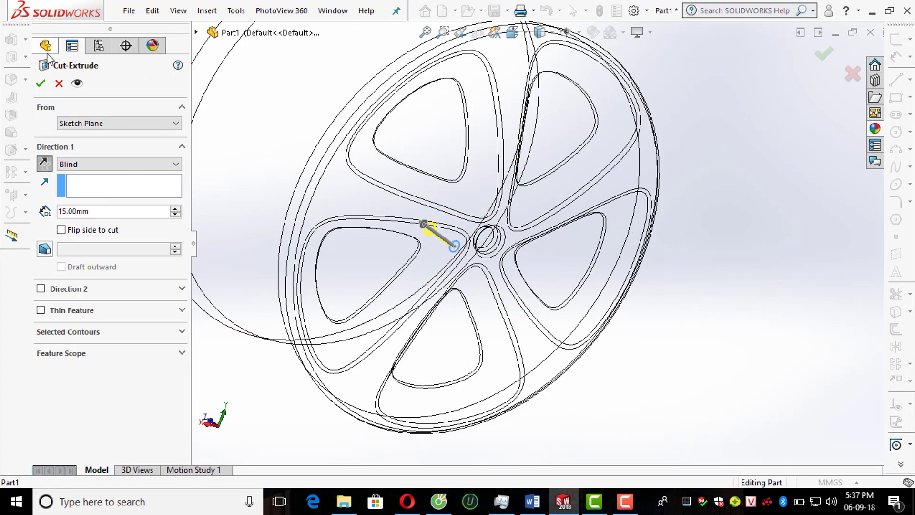
left_click(39, 88)
middle_click_drag(357, 244, 317, 208)
key("f")
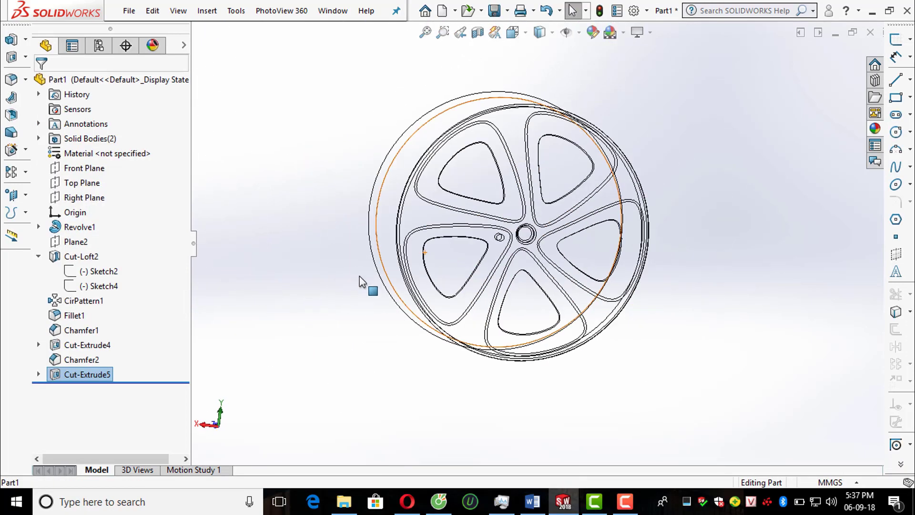
Step: Start a sketch on the Front Plane and draw a circle about 7 mm in diameter concentric with the small hole
left_click(904, 44)
left_click(196, 32)
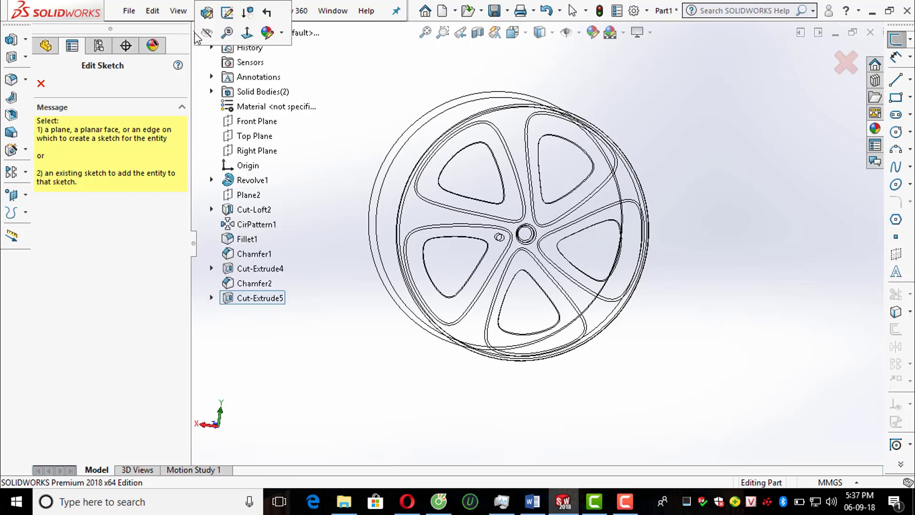
left_click(251, 123)
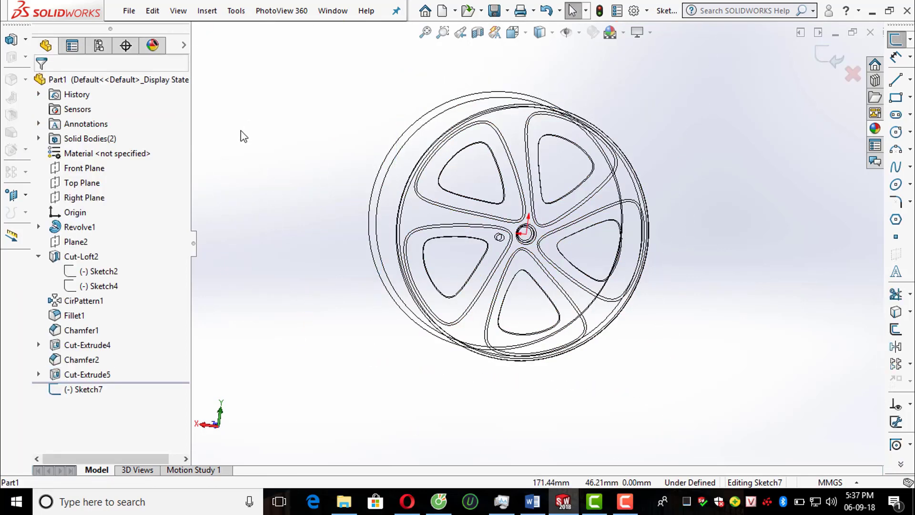
scroll(537, 224, "down", 6)
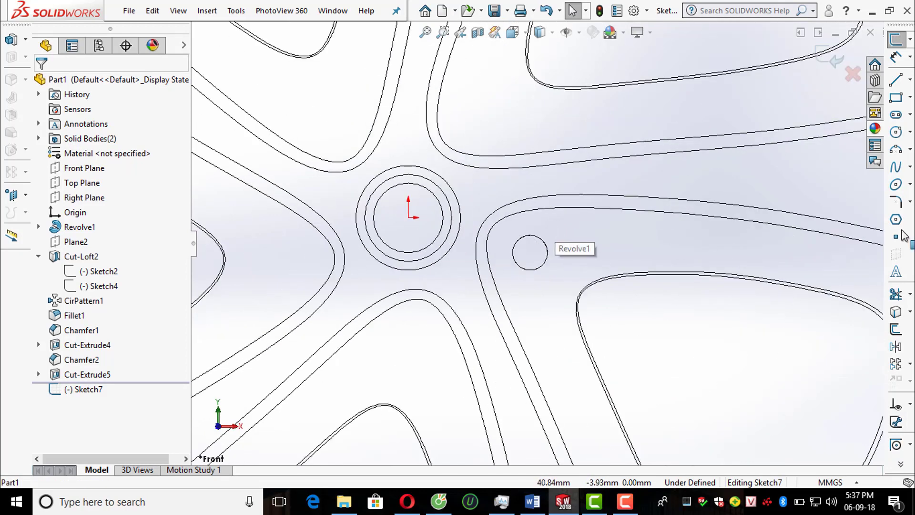
left_click(896, 132)
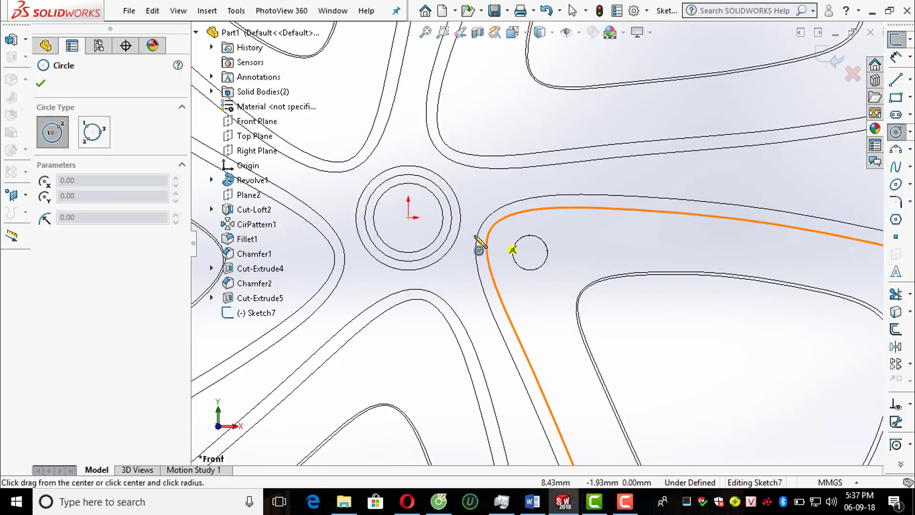
left_click_drag(530, 253, 559, 238)
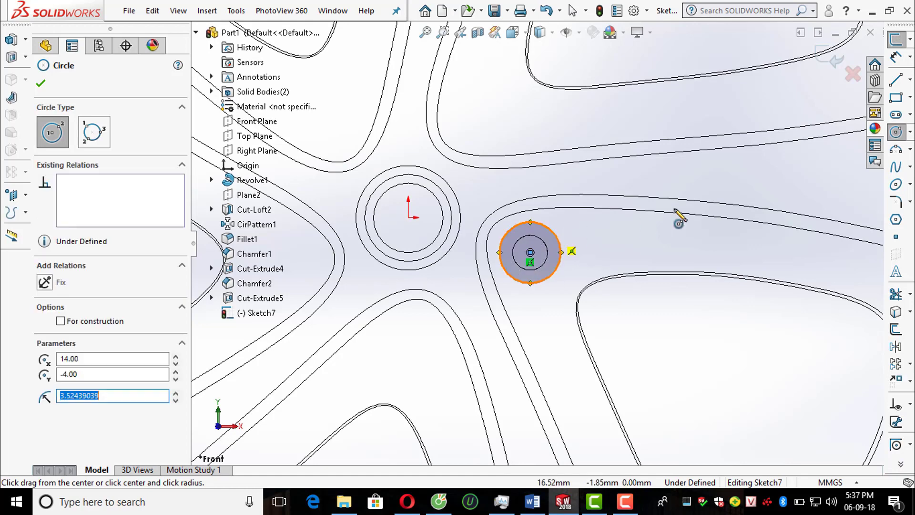
Step: Dimension the new concentric circle's diameter to 6 mm and finish the sketch
left_click(896, 56)
left_click(562, 258)
left_click(585, 267)
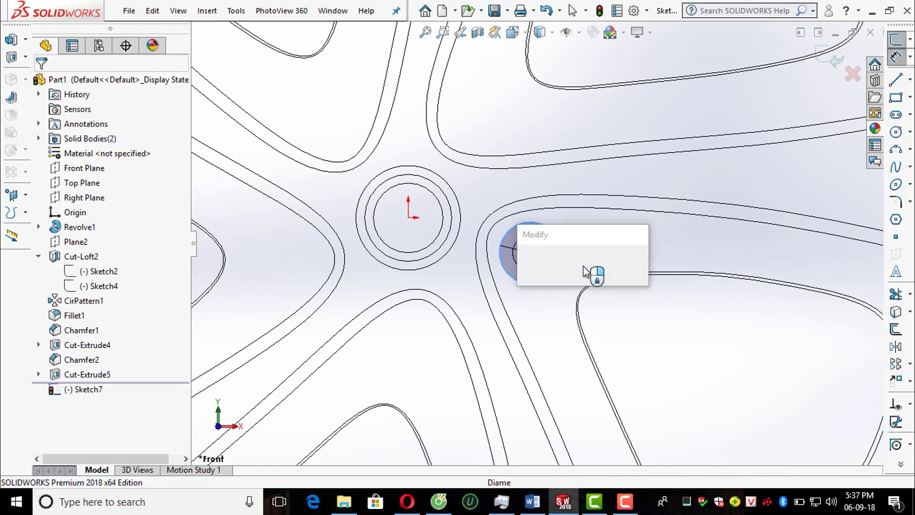
type("6")
key("Return")
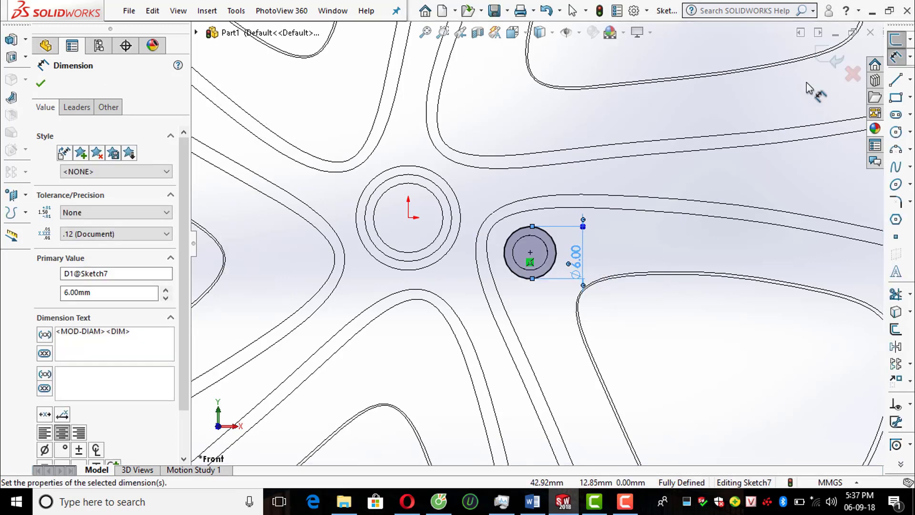
key("Escape")
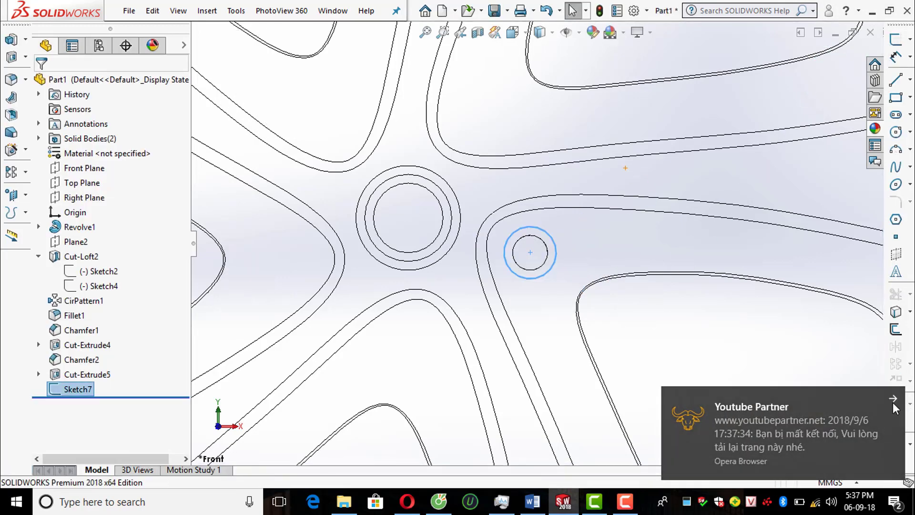
Step: Start a blind Cut-Extrude from the 6 mm circle and reverse its direction so it runs along the small hole
left_click(893, 401)
scroll(620, 251, "up", 7)
middle_click_drag(573, 258, 419, 274)
scroll(536, 244, "down", 4)
middle_click_drag(537, 244, 511, 260)
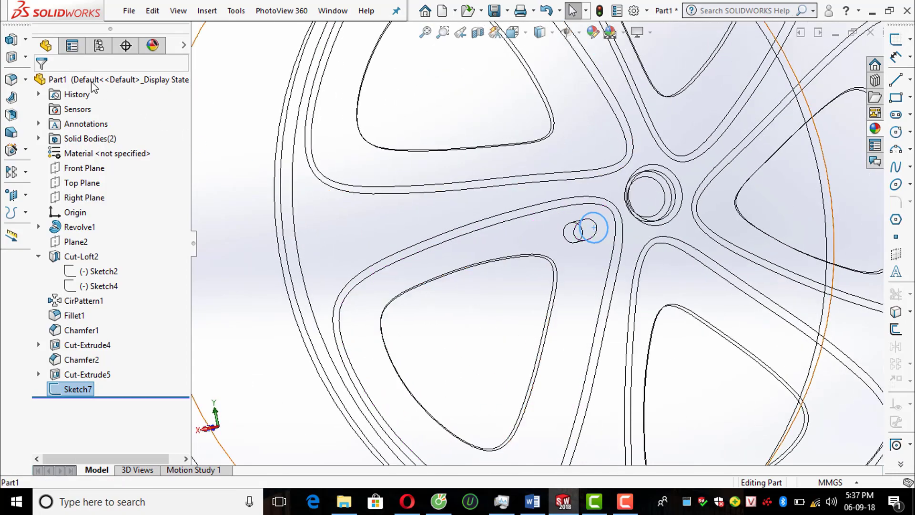
scroll(522, 212, "up", 4)
scroll(534, 208, "down", 1)
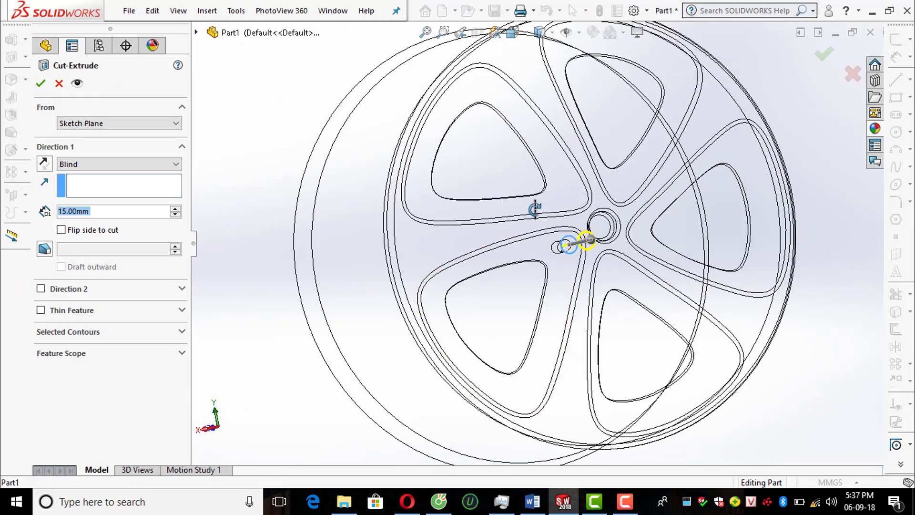
middle_click_drag(536, 209, 507, 161)
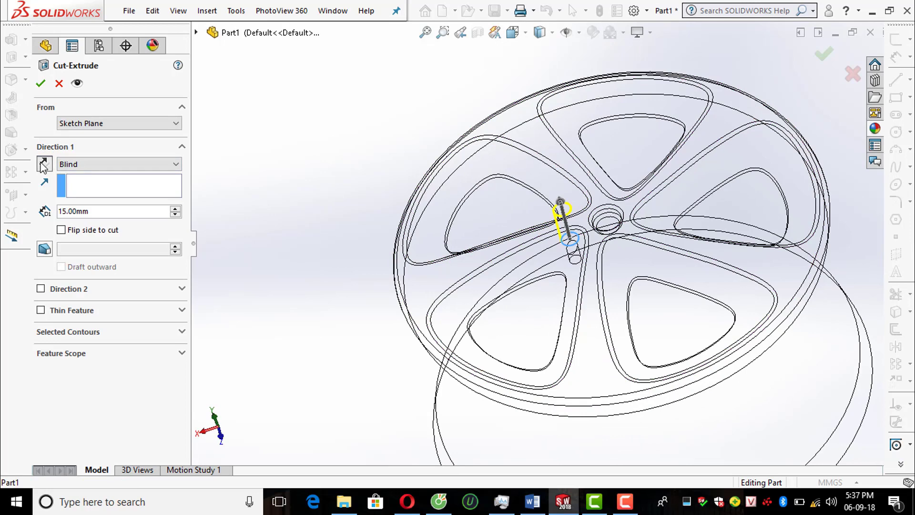
left_click(43, 166)
middle_click_drag(548, 256, 570, 218)
scroll(537, 167, "down", 4)
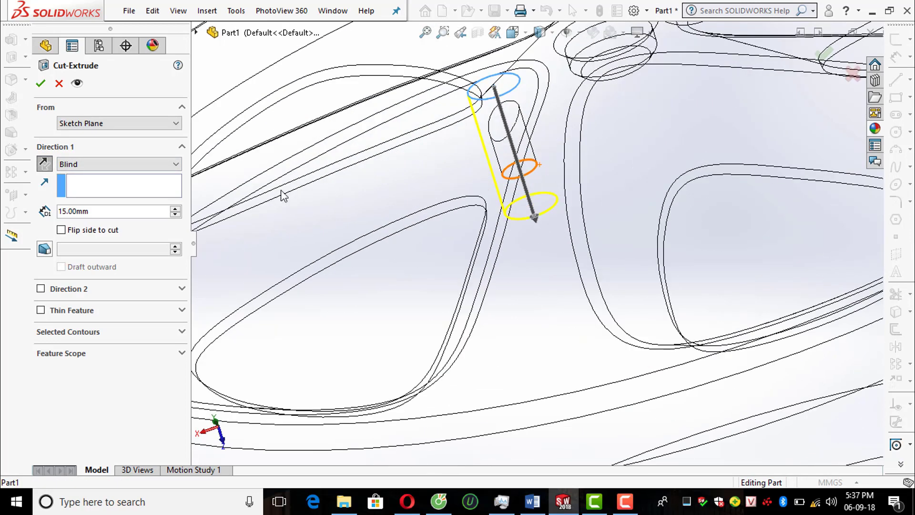
scroll(208, 165, "down", 1)
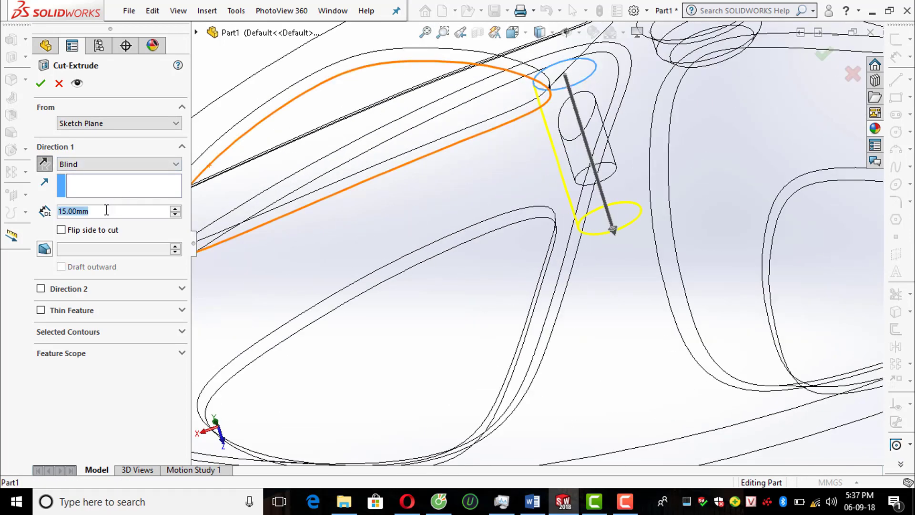
Step: Try blind depths of 5 mm and 8 mm for the 6 mm circle's cut
type("5")
key("Return")
middle_click_drag(629, 210, 719, 276)
double_click(89, 210)
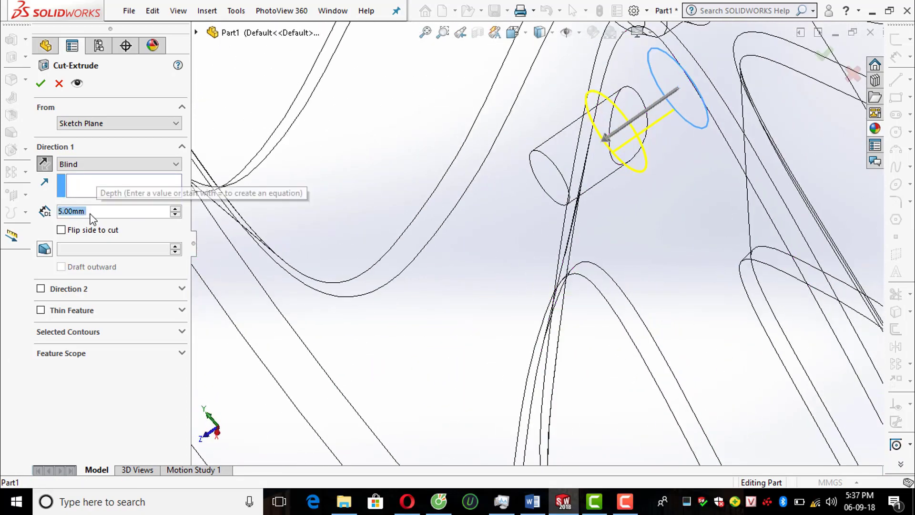
type("8")
key("Return")
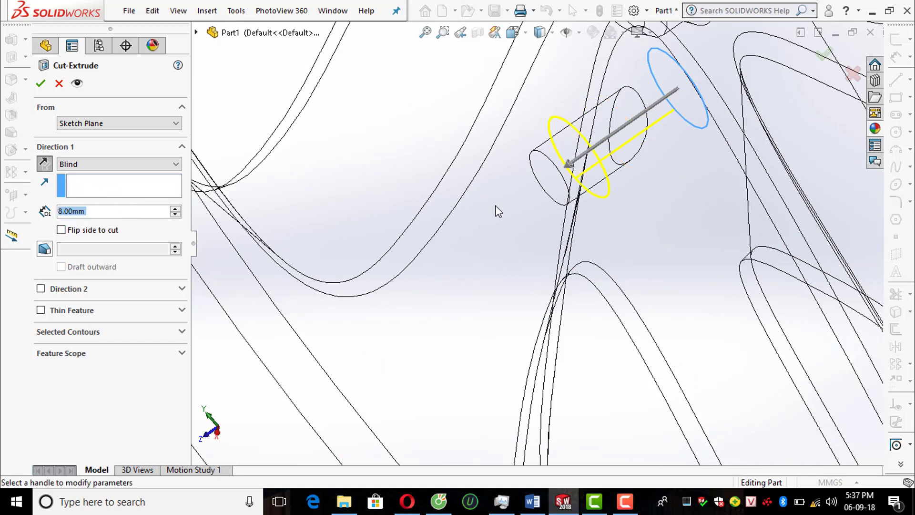
Step: Set the 6 mm circle's cut depth to 7 mm and apply the cut
type("7")
key("Return")
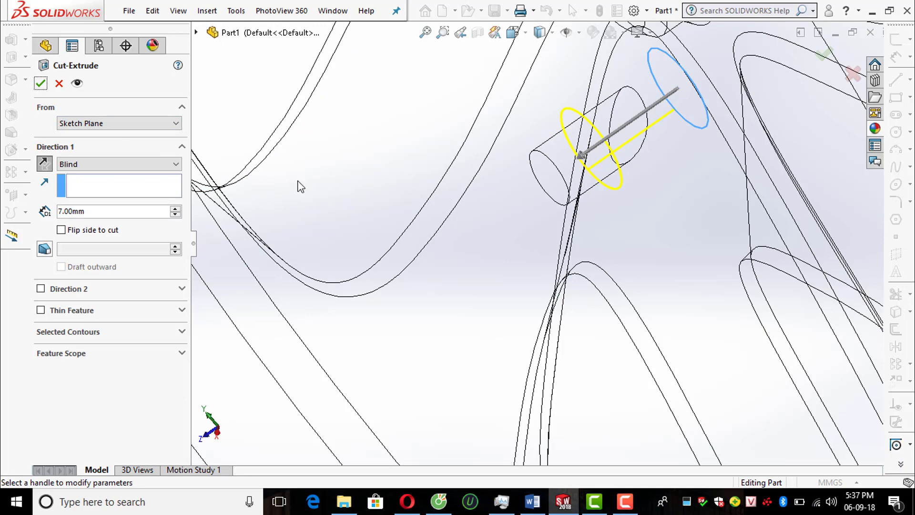
left_click(40, 84)
Step: Switch the model display to Shaded With Edges and inspect the stepped hole beside the hub
scroll(441, 216, "up", 2)
middle_click_drag(519, 210, 417, 215)
scroll(415, 215, "up", 3)
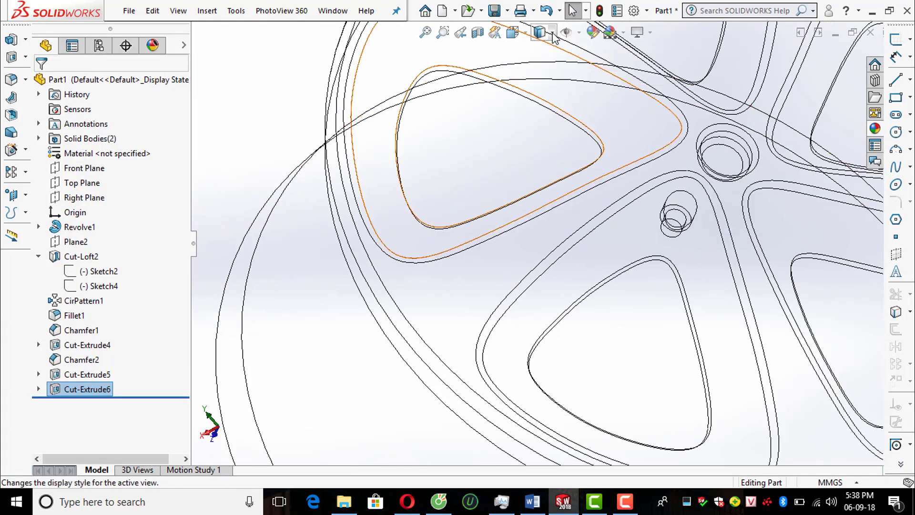
mouse_move(540, 32)
left_click(540, 54)
middle_click_drag(687, 203, 646, 266)
scroll(665, 225, "down", 4)
scroll(517, 262, "up", 4)
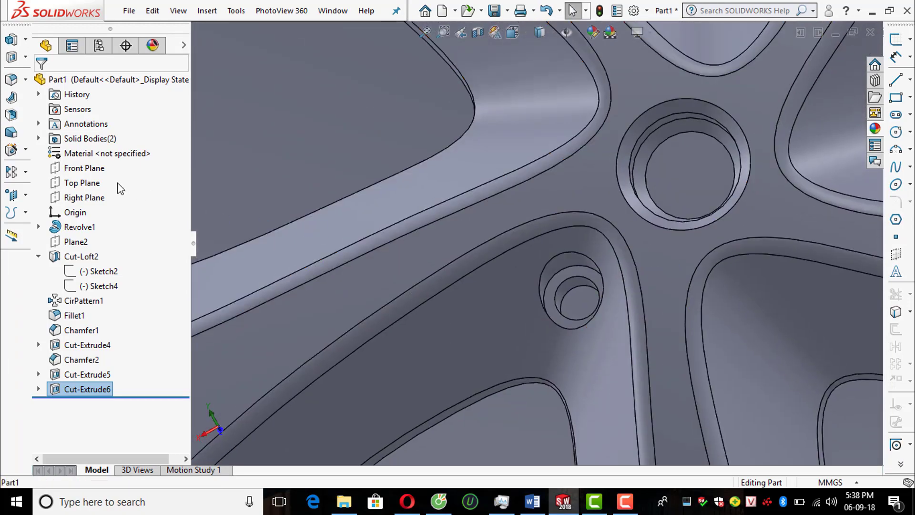
scroll(350, 280, "down", 4)
middle_click_drag(350, 280, 362, 320)
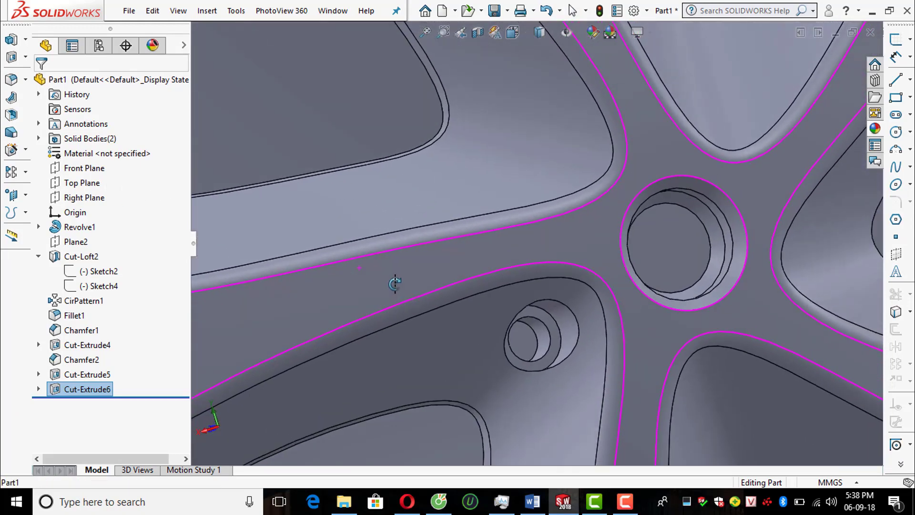
scroll(337, 287, "up", 3)
scroll(380, 319, "up", 4)
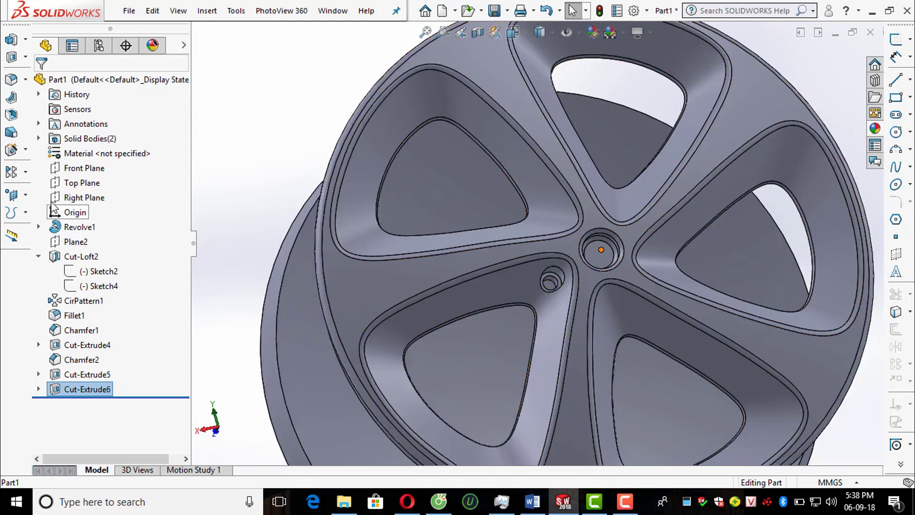
Step: Circular-pattern both small-hole cuts around the wheel's axis with 5 equally spaced instances over 360 degrees
left_click(26, 173)
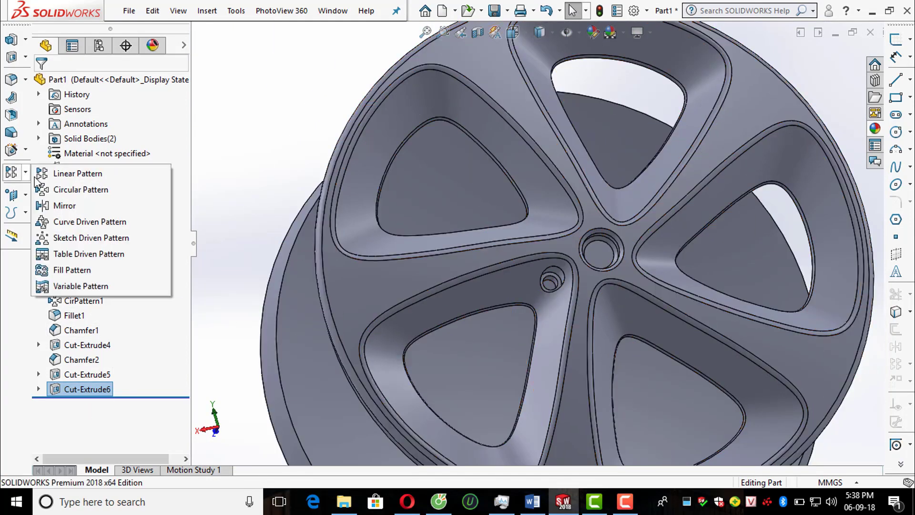
left_click(56, 191)
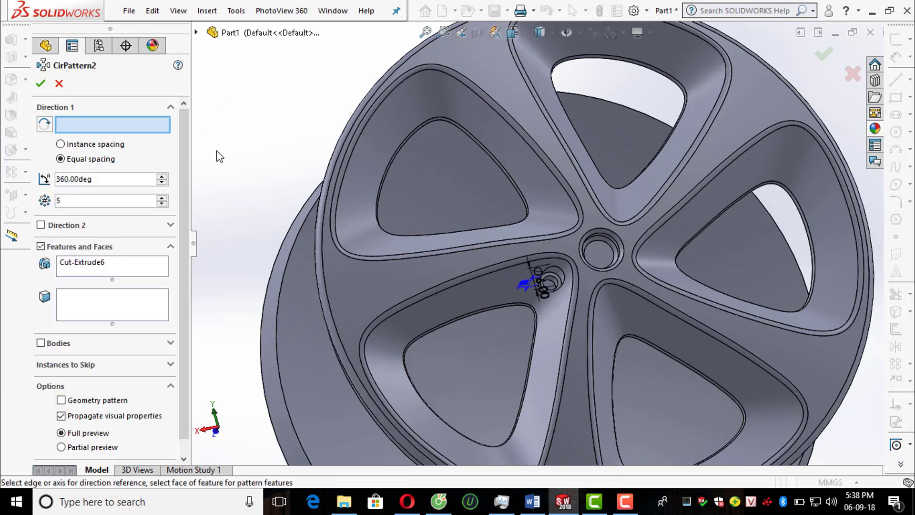
left_click(197, 32)
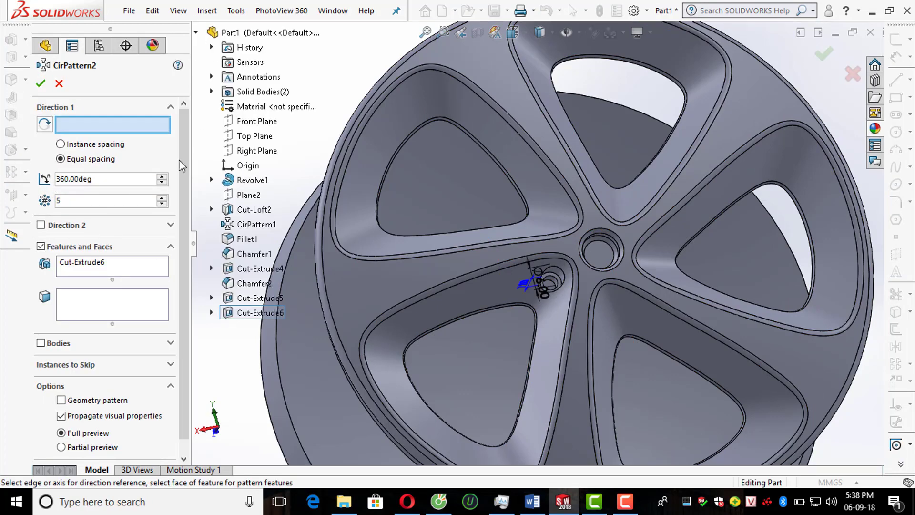
left_click(137, 273)
left_click(248, 301)
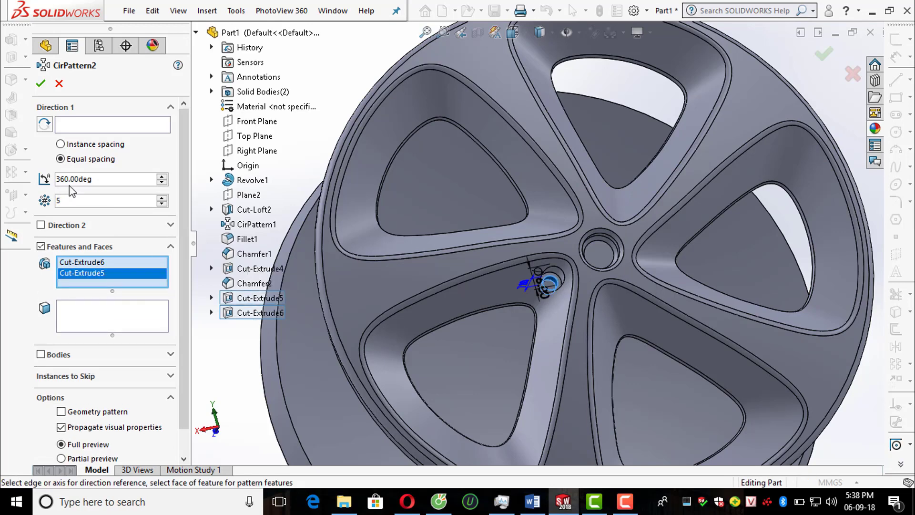
left_click(113, 125)
middle_click_drag(364, 186, 366, 234)
left_click(348, 244)
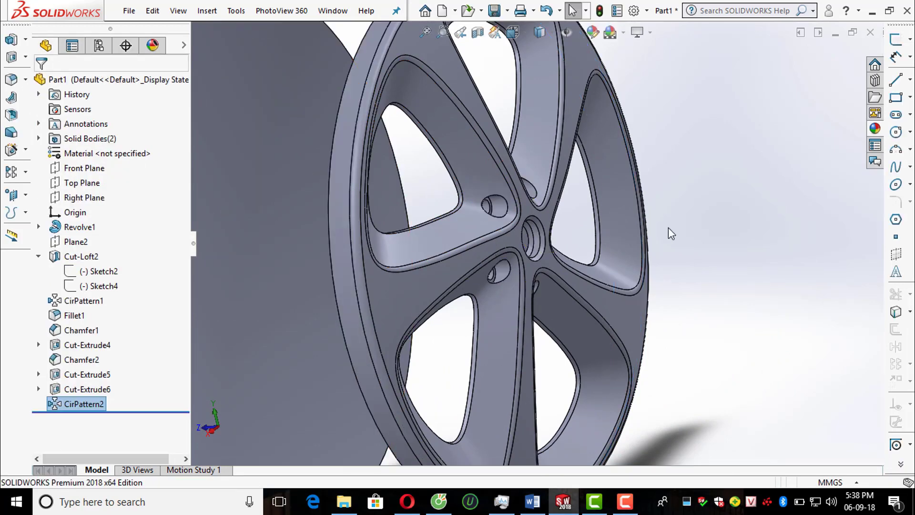
Step: Start a sketch on the Right Plane, view it straight on and display the model as wireframe
middle_click_drag(669, 227, 524, 327)
scroll(616, 233, "up", 5)
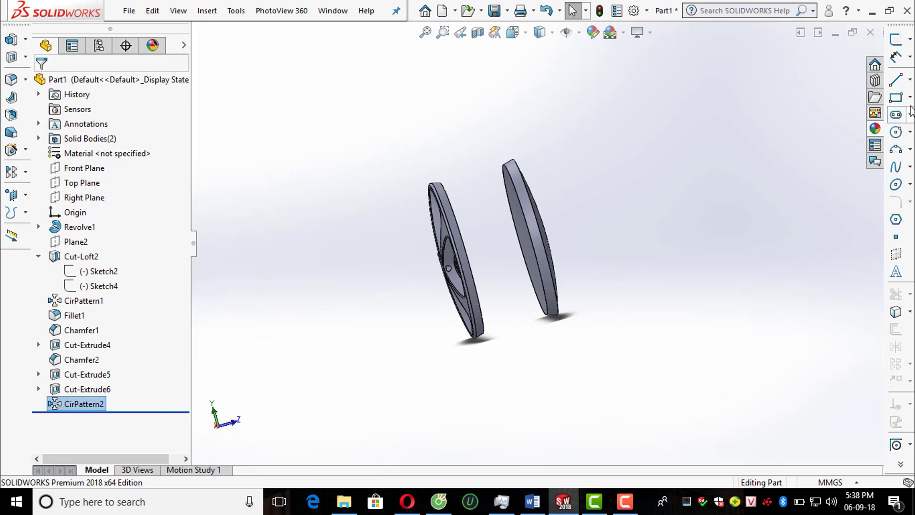
left_click(895, 42)
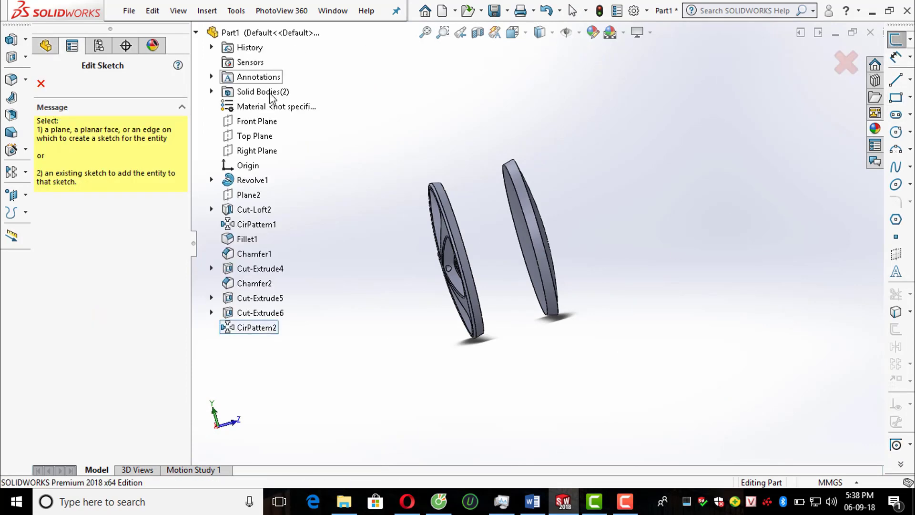
left_click(252, 151)
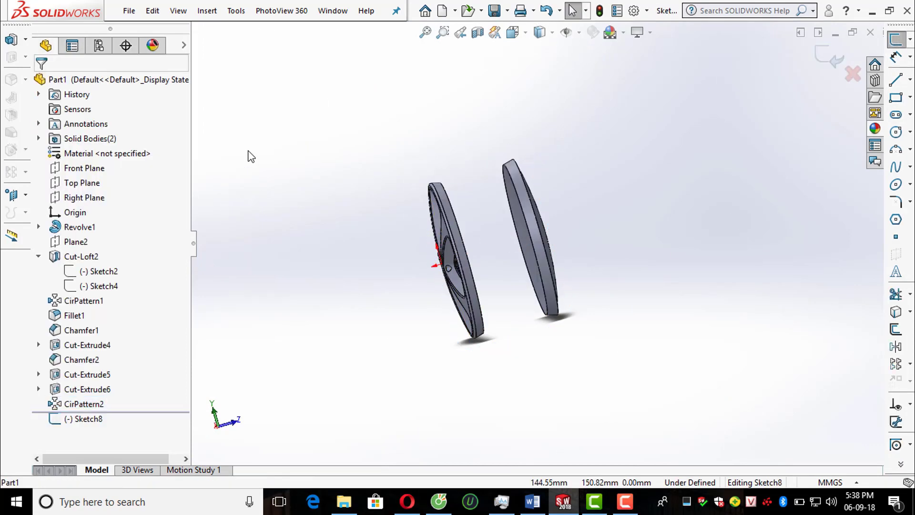
left_click(551, 33)
left_click(541, 133)
scroll(641, 103, "down", 3)
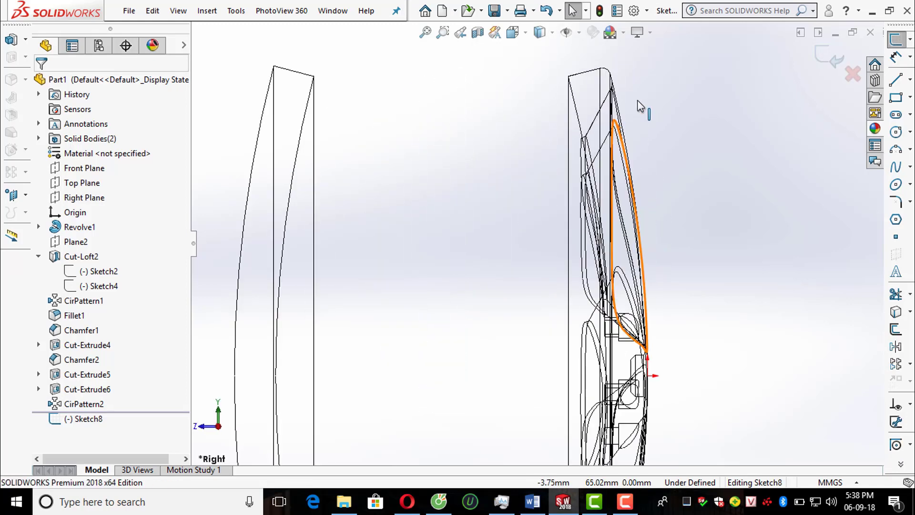
scroll(683, 136, "up", 2)
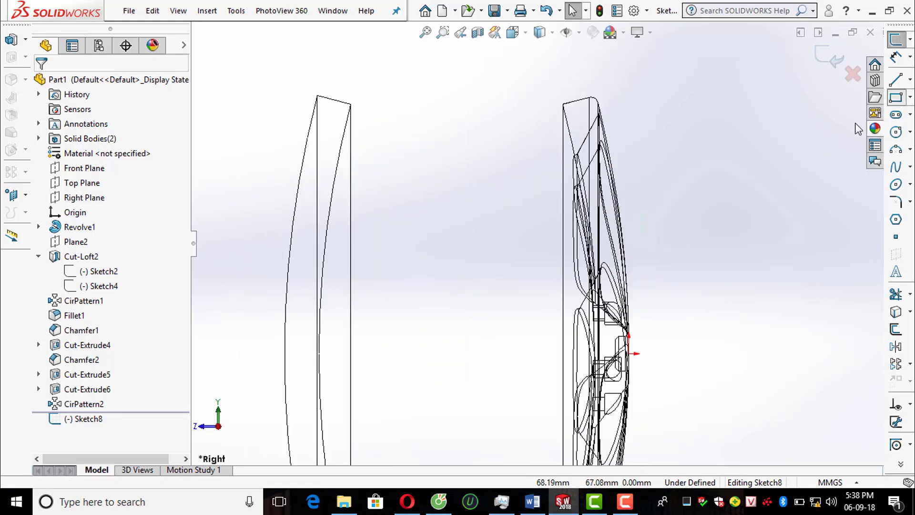
left_click(897, 97)
left_click_drag(330, 157, 351, 170)
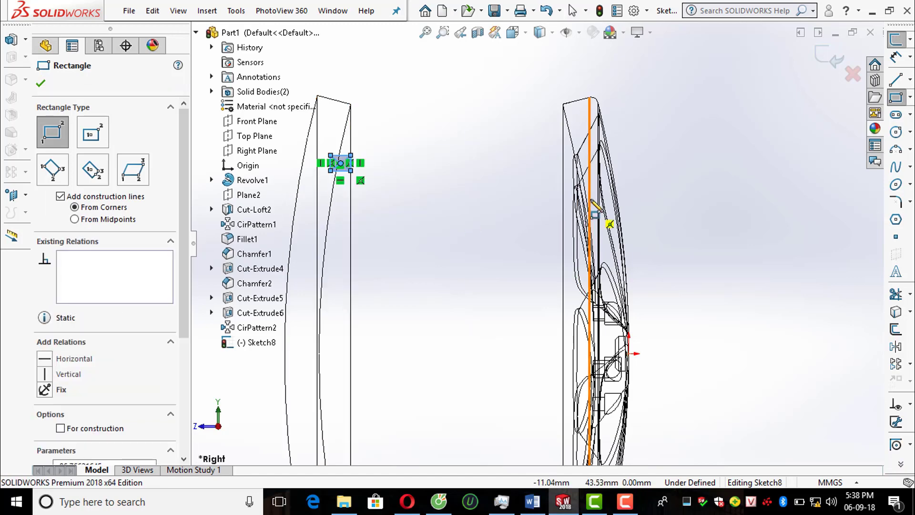
key("ctrl+z")
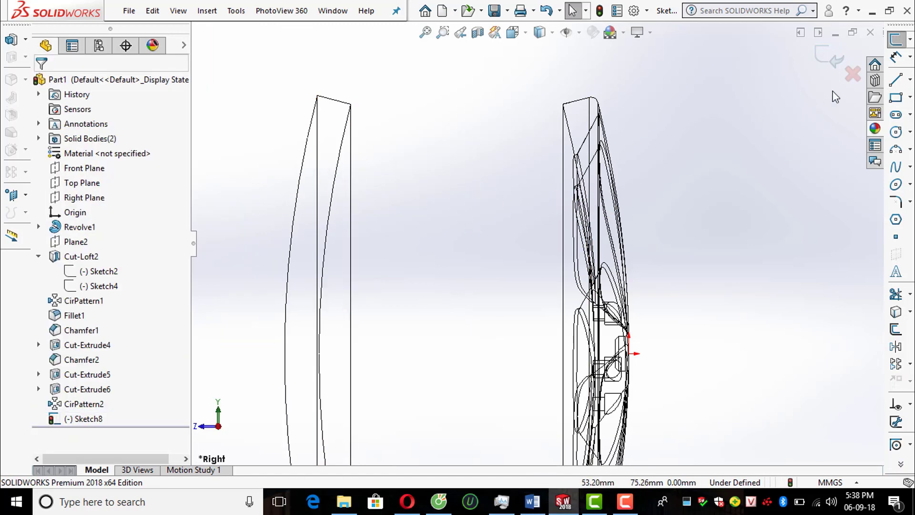
Step: Sketch a corner rectangle about 74.6 mm by 5.9 mm bridging the two separate discs near their upper rims
left_click(897, 98)
scroll(285, 150, "down", 2)
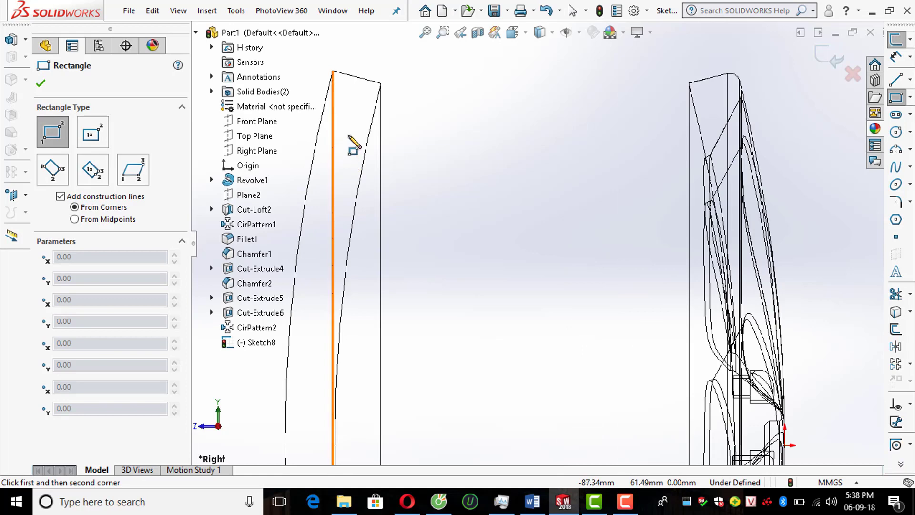
mouse_move(348, 136)
left_mouse_down()
mouse_move(690, 204)
mouse_move(721, 165)
left_mouse_up()
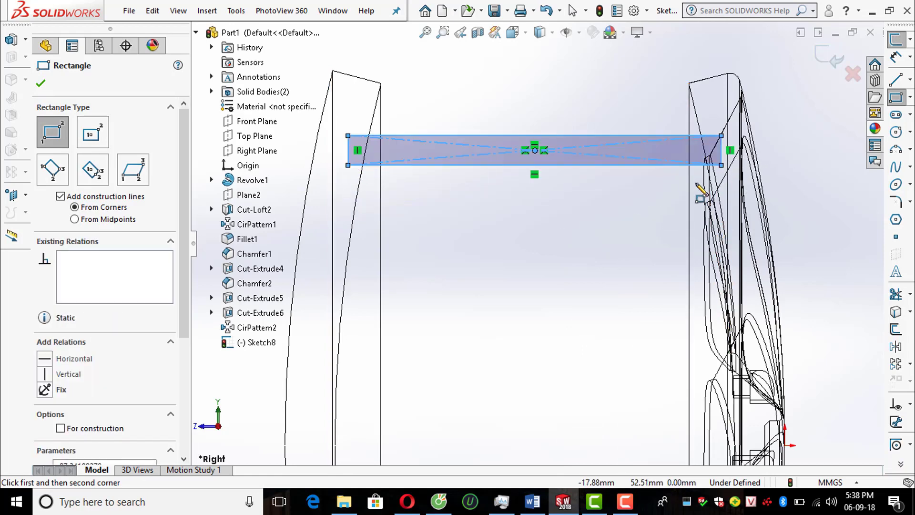
key("Escape")
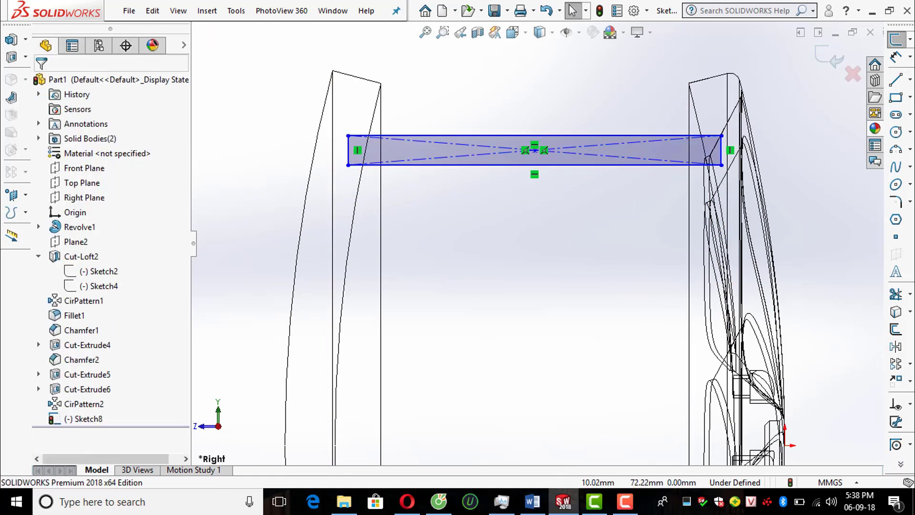
Step: Dimension the rectangle's lower edge at 60 mm above the origin
left_click(897, 57)
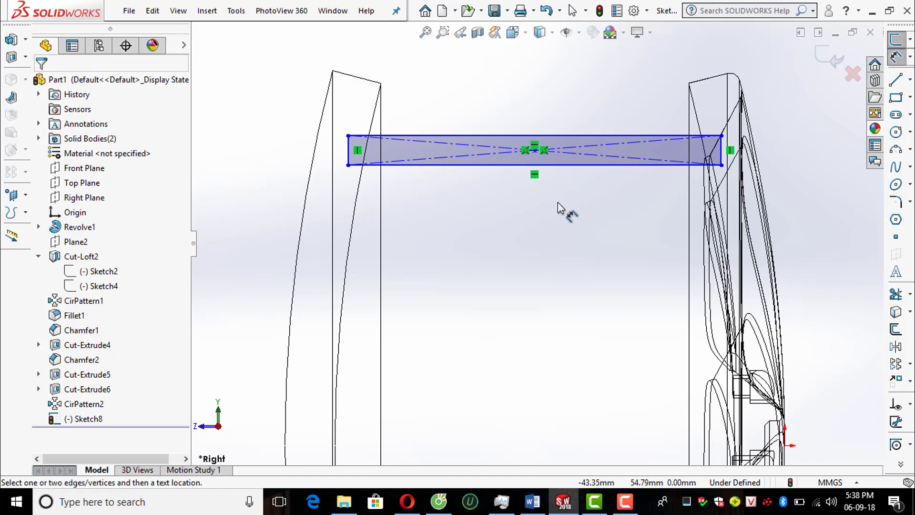
scroll(570, 187, "up", 3)
left_click(564, 189)
scroll(564, 239, "up", 3)
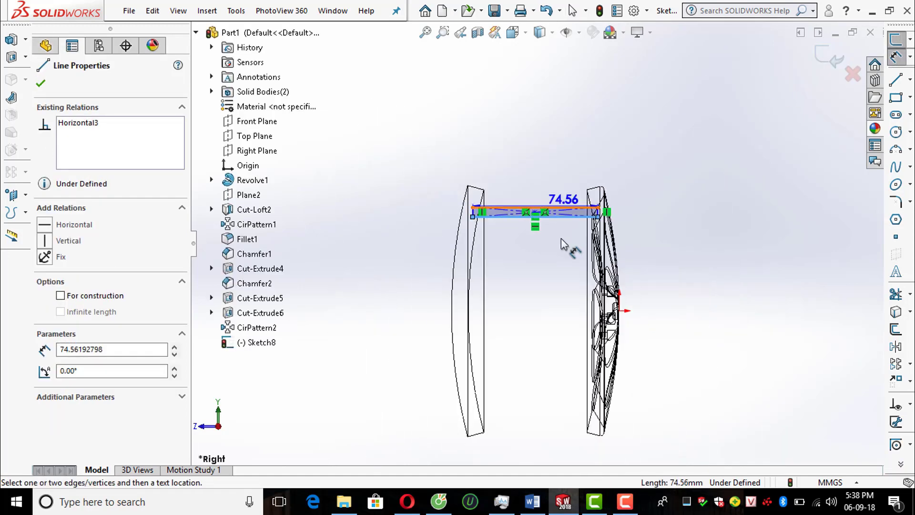
left_click(620, 310)
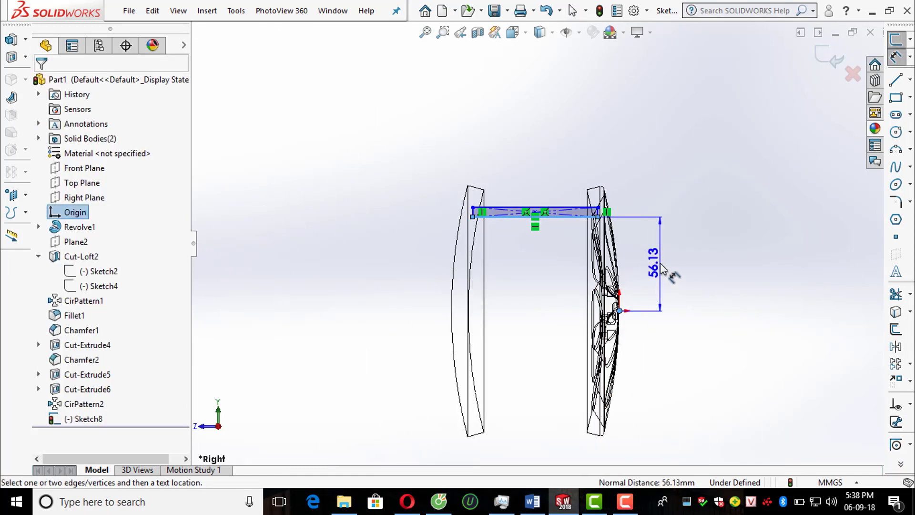
left_click(668, 267)
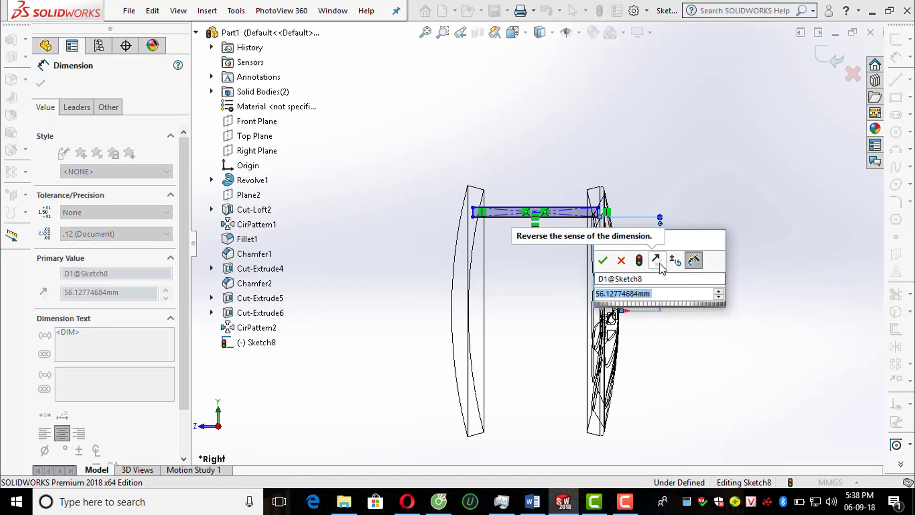
type("60")
key("Return")
scroll(659, 232, "down", 3)
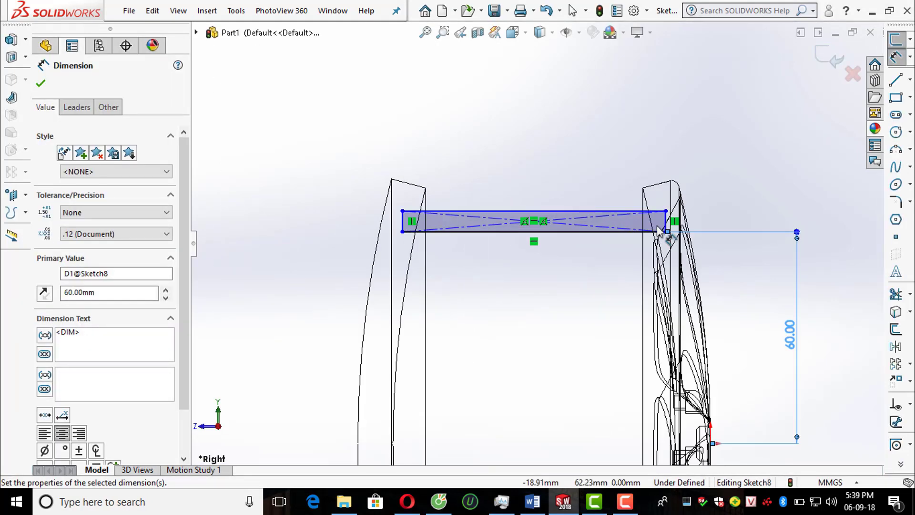
scroll(660, 232, "down", 2)
Step: Dimension the rectangle's short vertical side to 5 mm
left_click(655, 222)
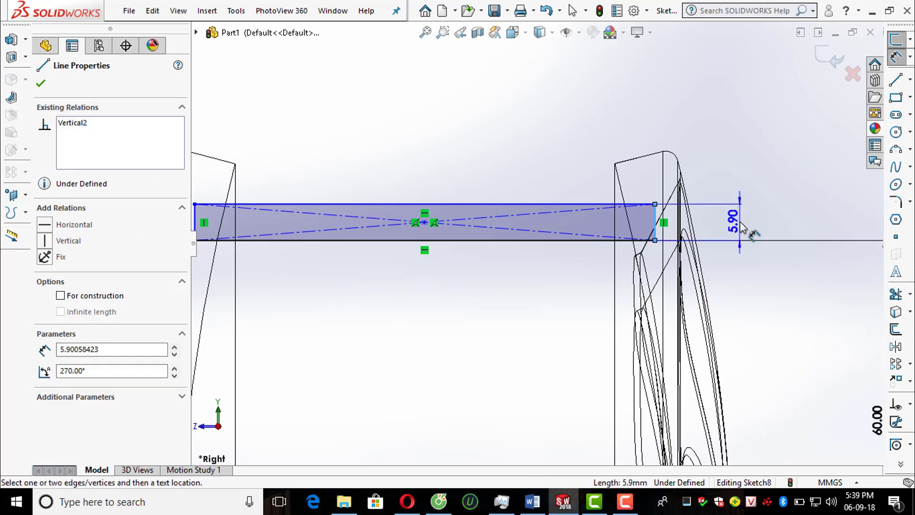
left_click(742, 227)
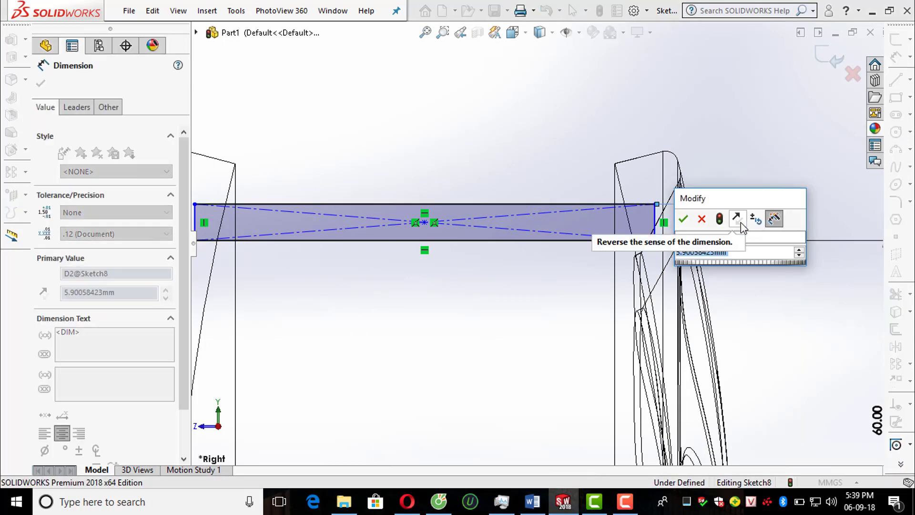
type("5")
key("Return")
scroll(787, 174, "up", 3)
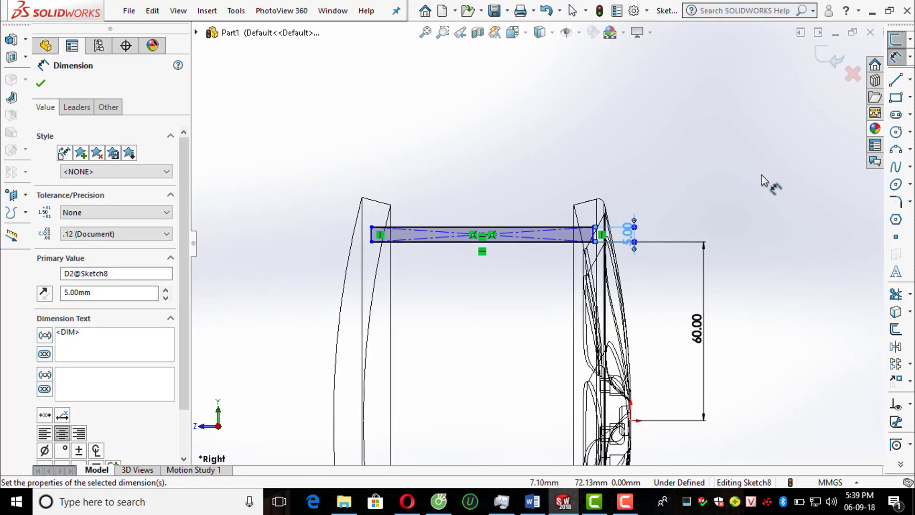
Step: Check the rectangle's fit between the two discs, exit the sketch and dismiss the pop-up notifications
scroll(543, 250, "down", 2)
scroll(544, 248, "down", 3)
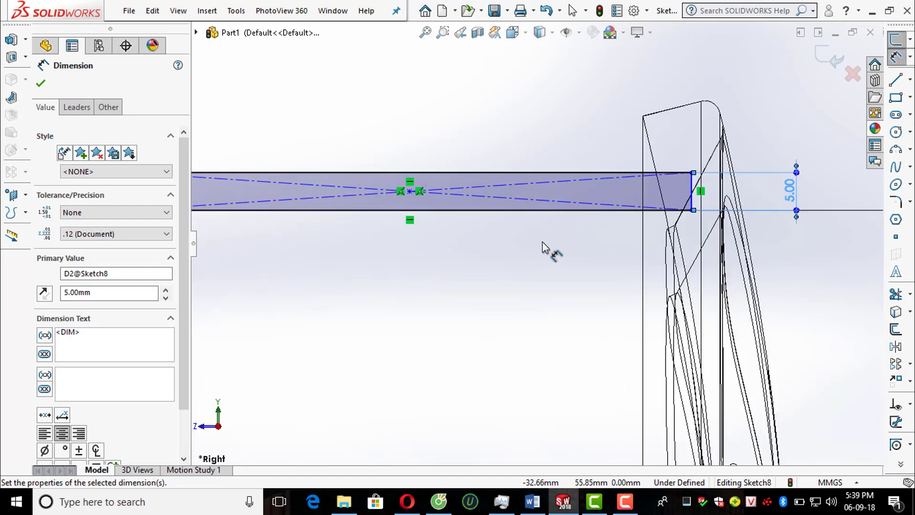
scroll(543, 249, "up", 4)
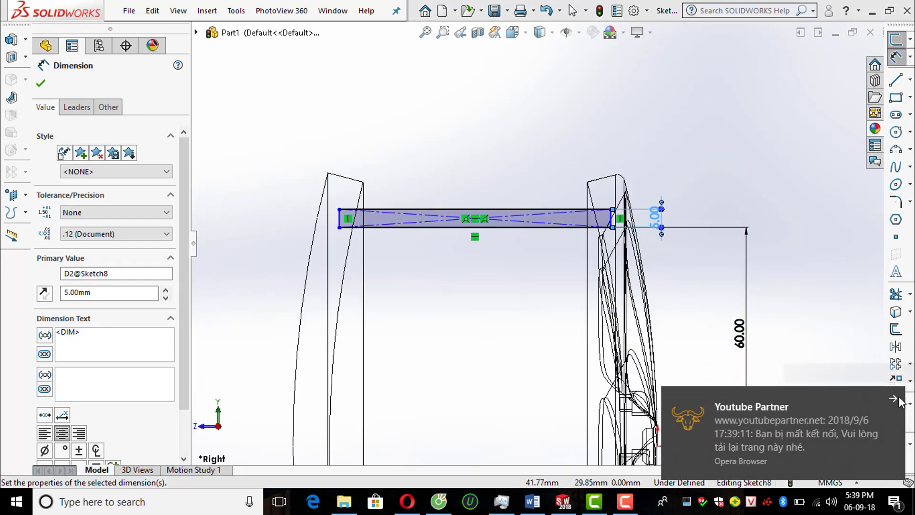
left_click(893, 399)
scroll(785, 261, "up", 2)
scroll(613, 250, "down", 3)
left_click(764, 155)
scroll(791, 176, "up", 2)
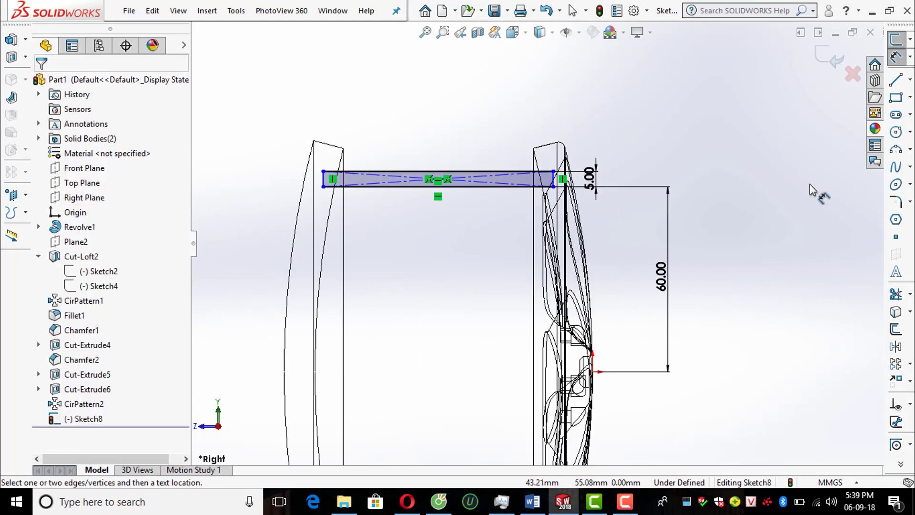
scroll(765, 181, "up", 1)
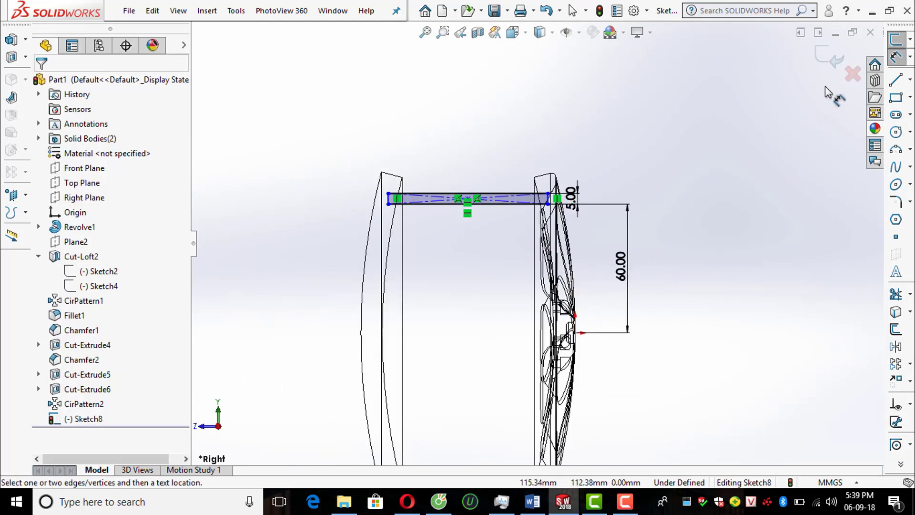
left_click(829, 61)
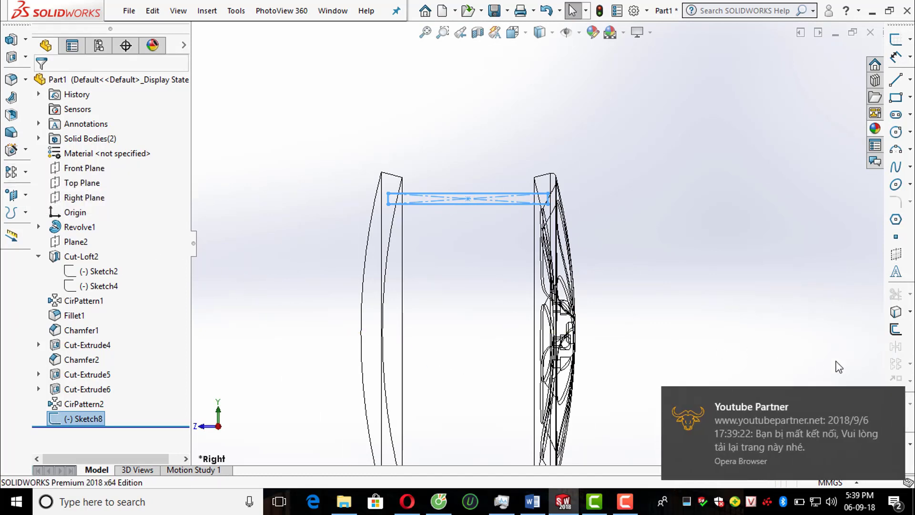
left_click(894, 399)
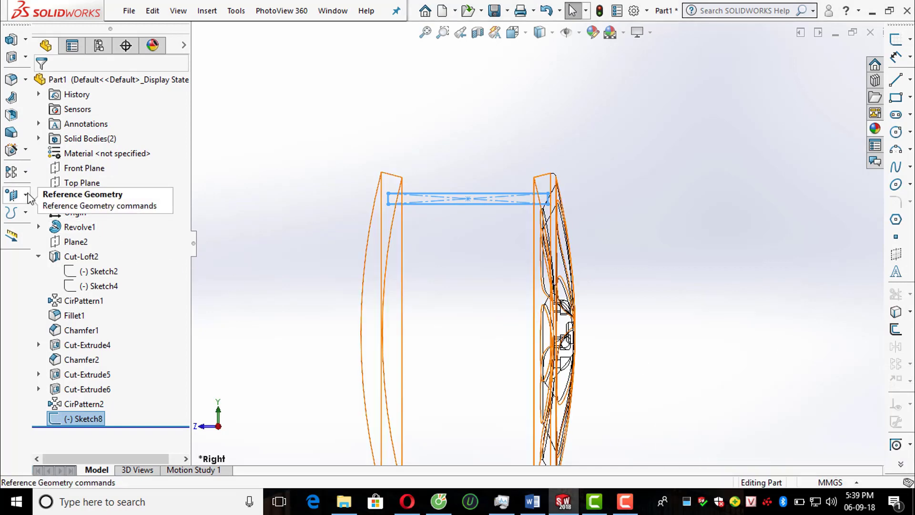
Step: Create a reference axis through the wheel's centre at the intersection of the Top Plane and the Right Plane
left_click(25, 194)
left_click(58, 213)
middle_click_drag(453, 210, 392, 181)
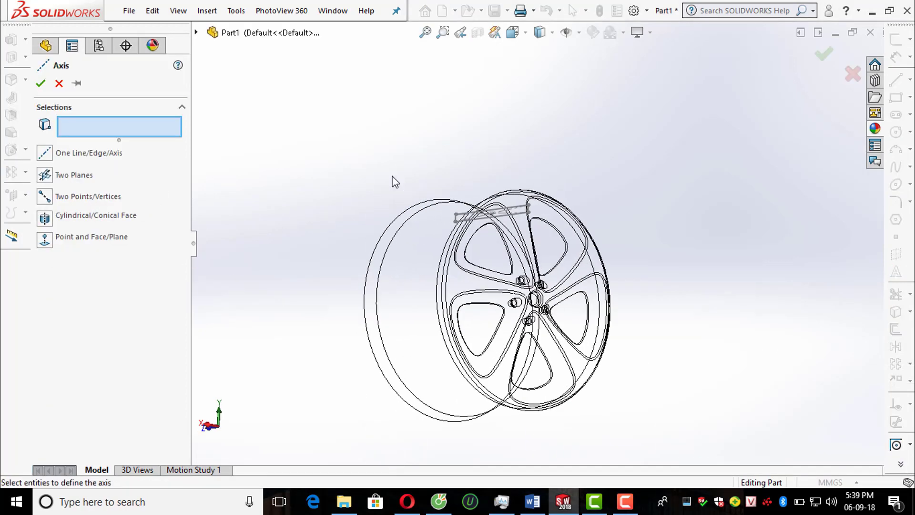
left_click(196, 32)
left_click(258, 121)
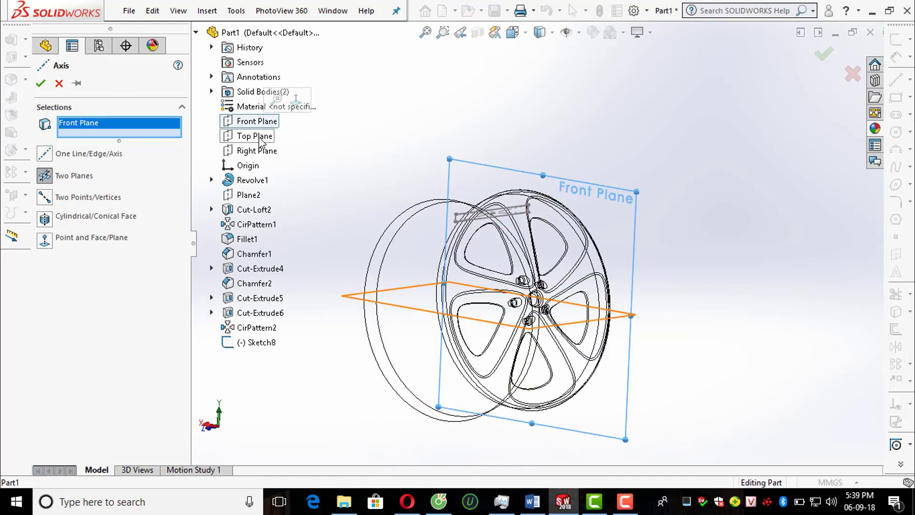
middle_click_drag(295, 143, 357, 123)
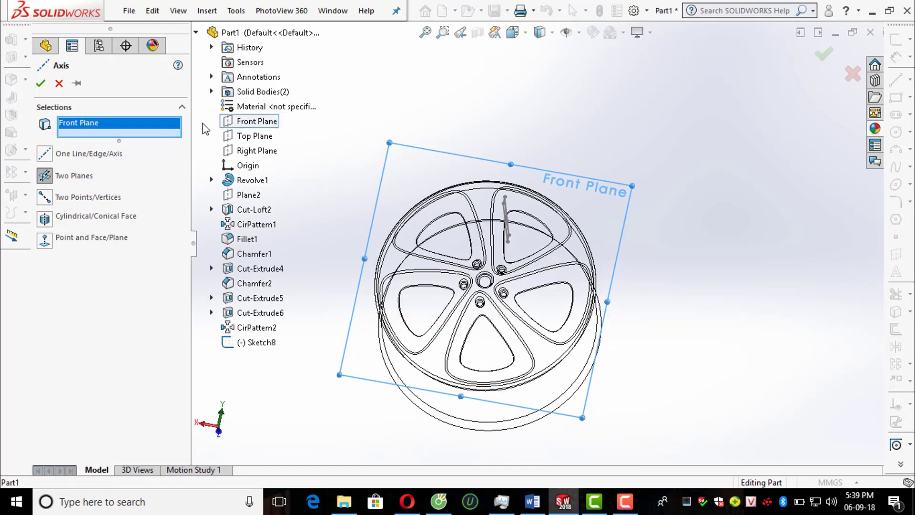
right_click(155, 125)
left_click(188, 136)
left_click(256, 136)
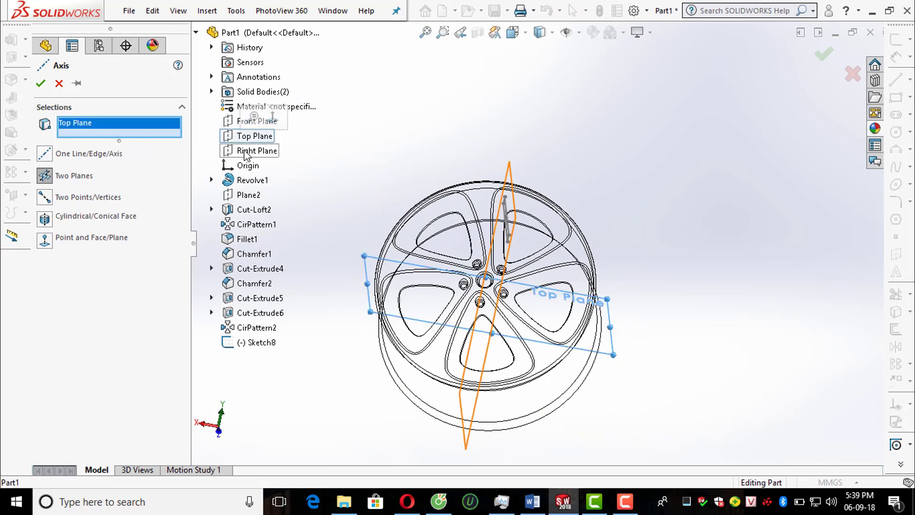
left_click(253, 151)
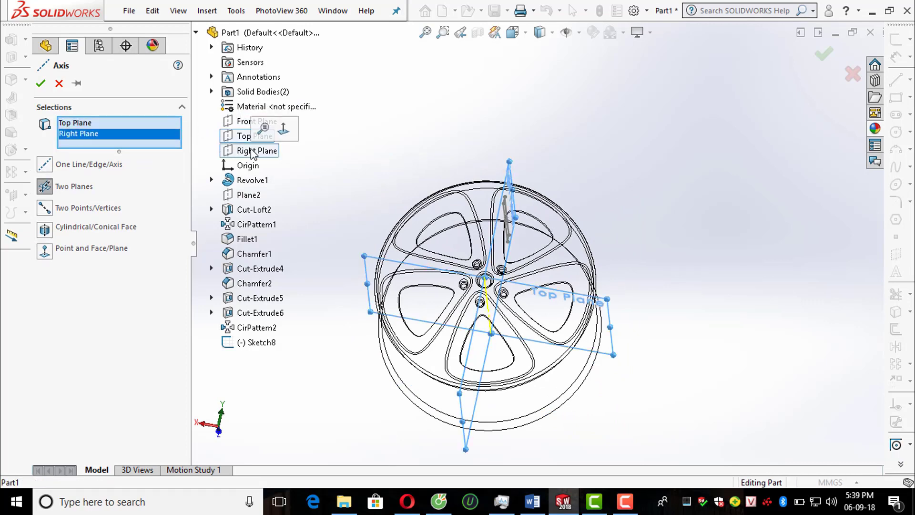
left_click(40, 84)
middle_click_drag(506, 153, 328, 160)
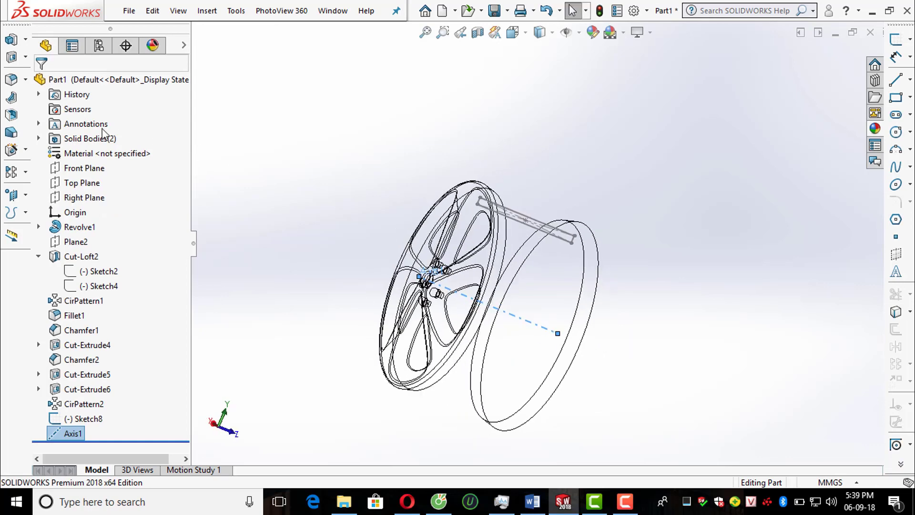
Step: Revolve the rectangle sketch 360° about the wheel's central reference axis, replacing the preselected sketch line as axis and merging the result
left_click(26, 40)
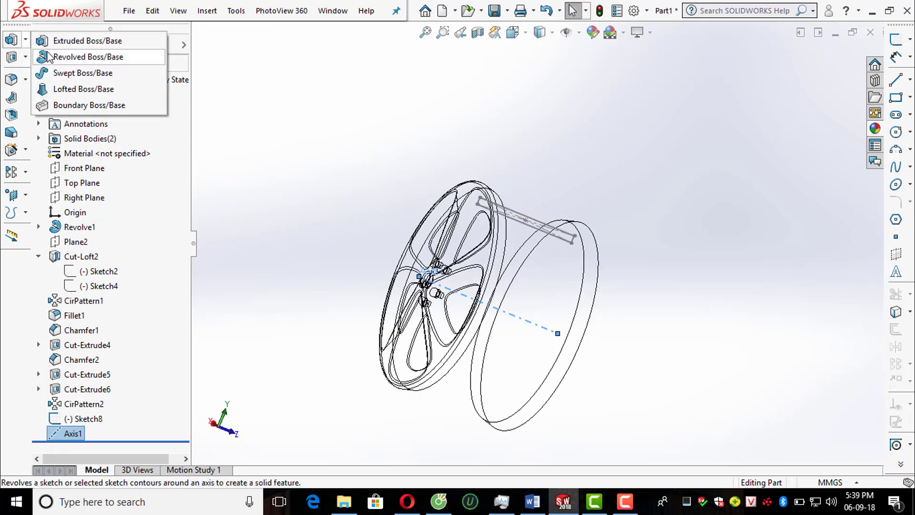
left_click(51, 57)
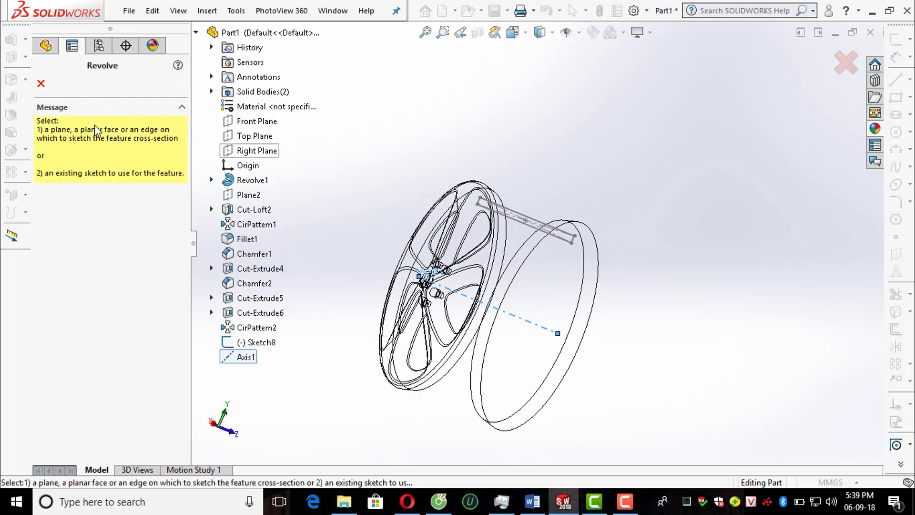
left_click(528, 233)
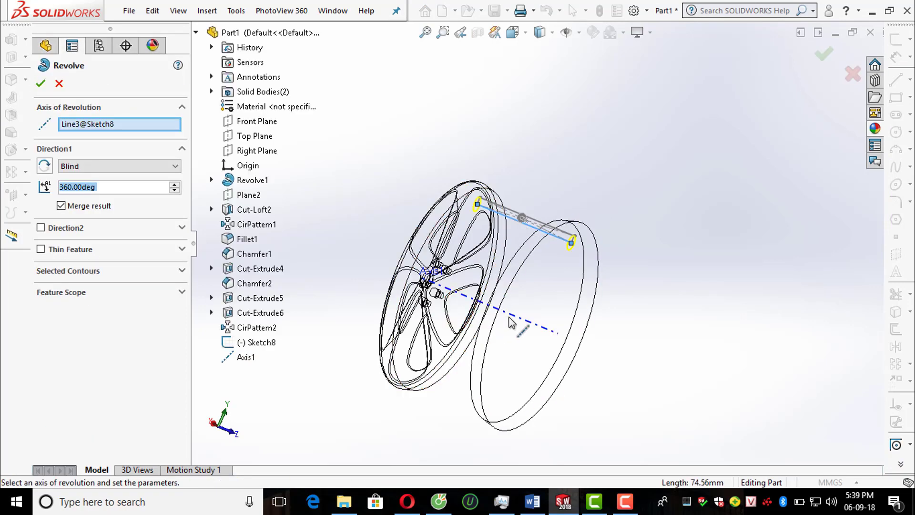
left_click(108, 125)
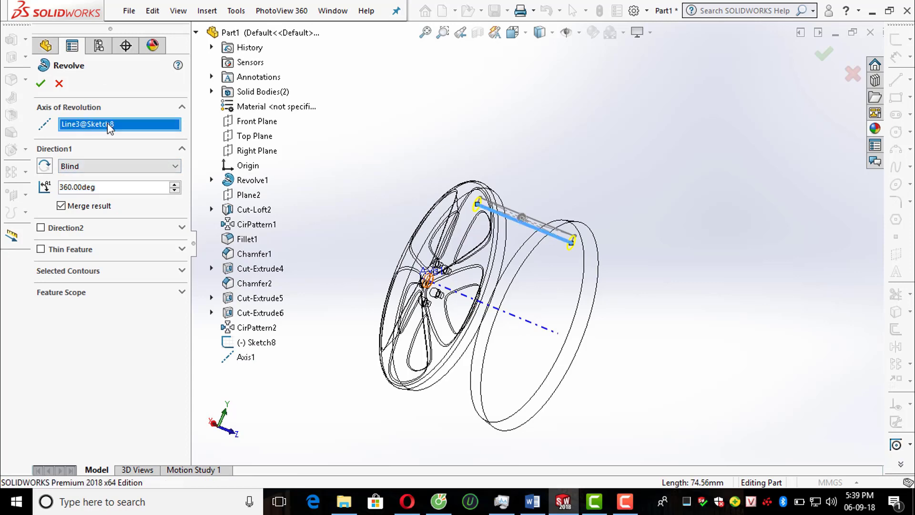
right_click(108, 122)
left_click(138, 131)
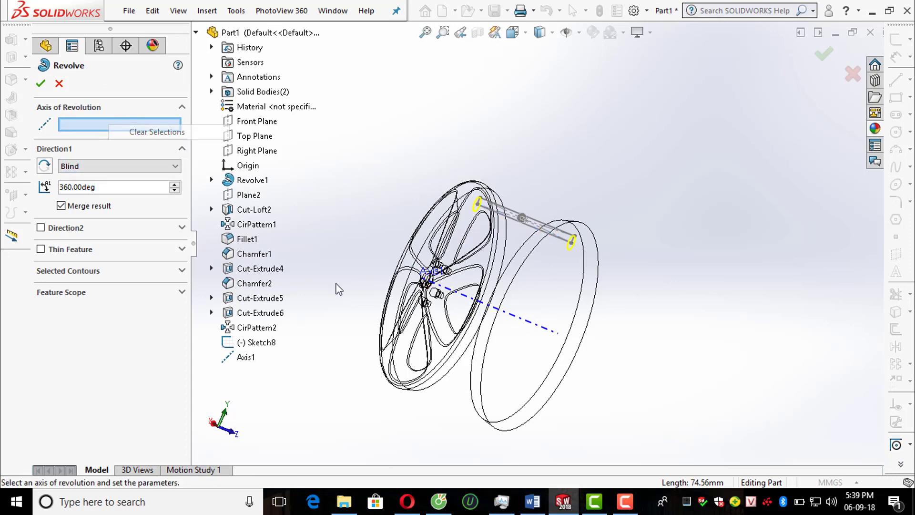
left_click(502, 311)
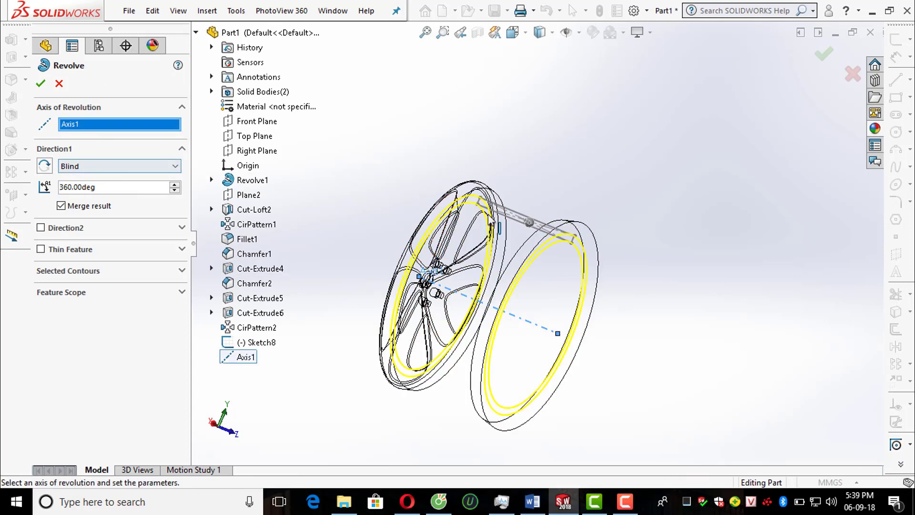
middle_click_drag(457, 253, 467, 224)
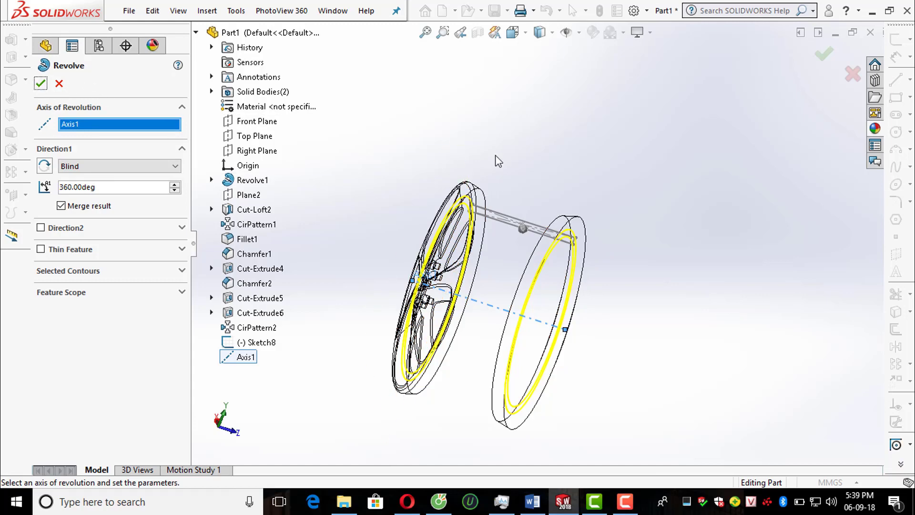
left_click(40, 85)
Step: Switch the display to shaded with edges and examine the new barrel between the two discs
middle_click_drag(468, 157, 547, 204)
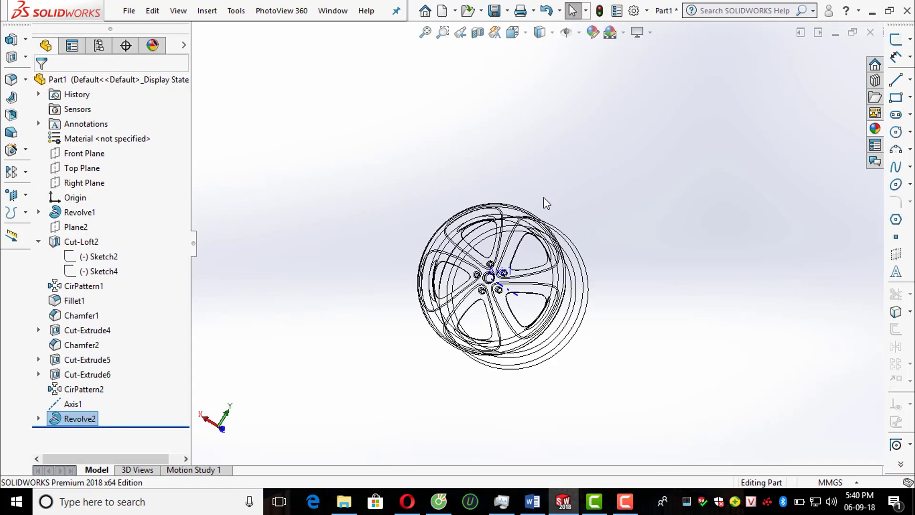
mouse_move(553, 146)
middle_mouse_down()
mouse_move(568, 172)
mouse_move(565, 158)
middle_mouse_up()
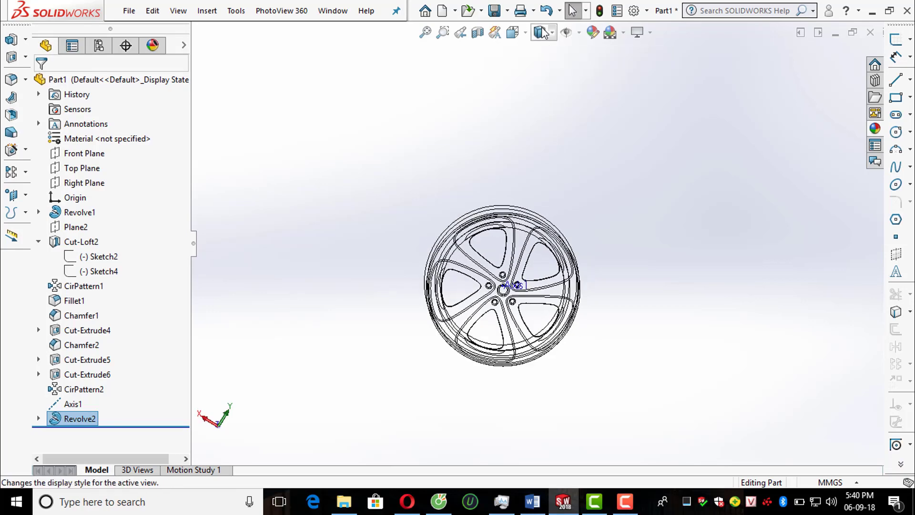
left_click(542, 34)
left_click(541, 50)
mouse_move(615, 222)
middle_mouse_down()
mouse_move(537, 184)
mouse_move(513, 225)
middle_mouse_up()
scroll(511, 233, "down", 3)
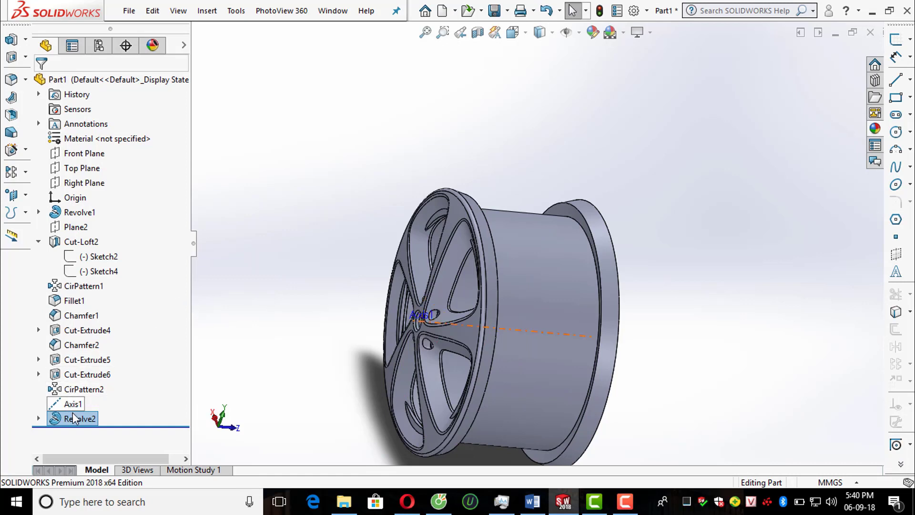
Step: Reopen the barrel's rectangle sketch for editing and pull its short edge at the spoke disc back toward the disc's inner face
left_click(39, 419)
left_click(82, 434)
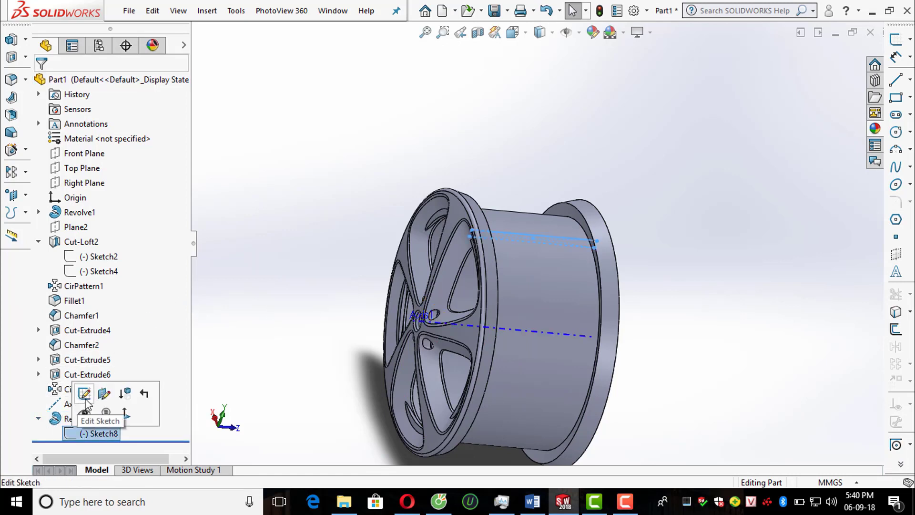
left_click(86, 402)
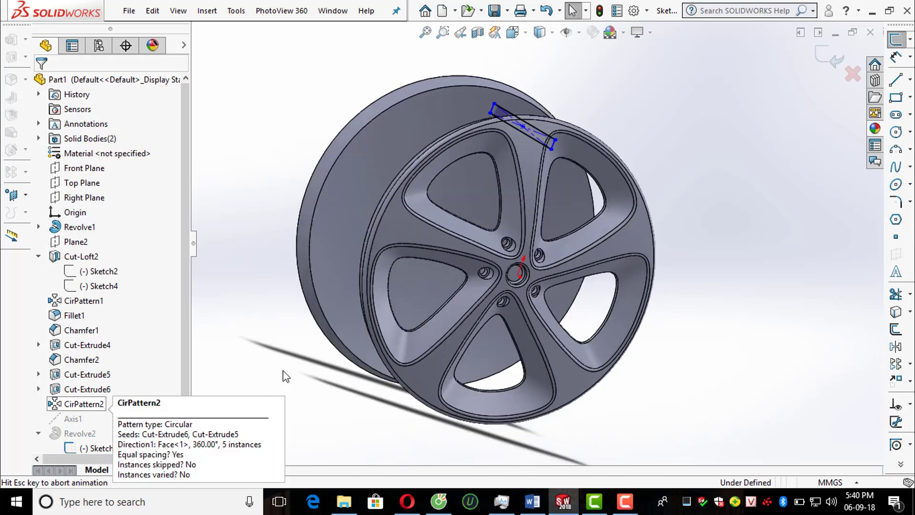
scroll(582, 118, "down", 3)
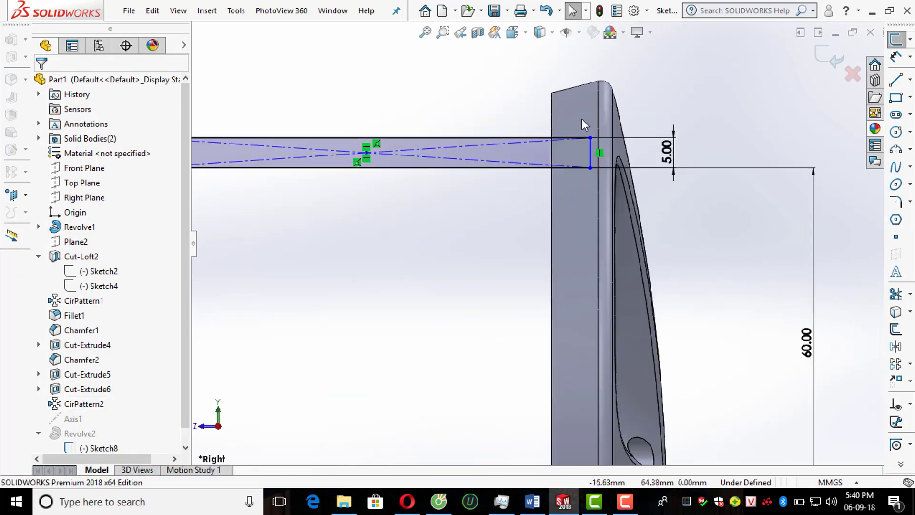
left_click(583, 160)
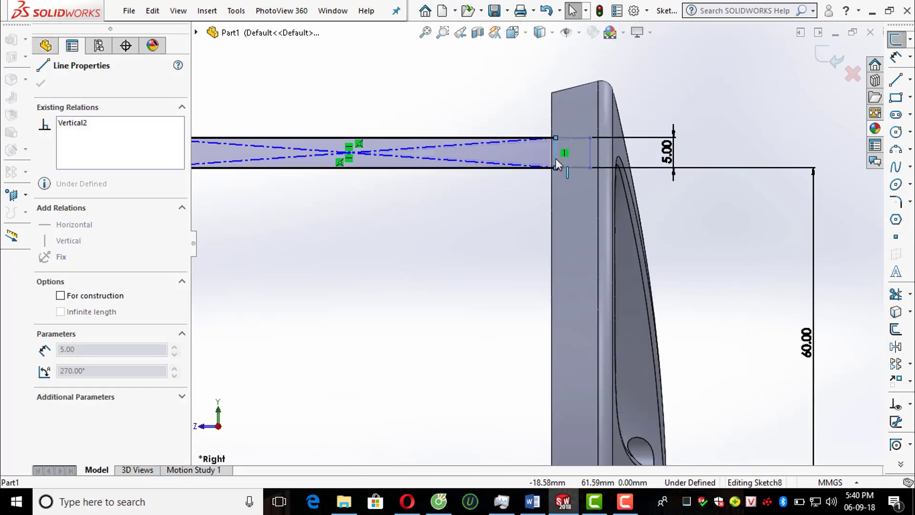
Step: In wireframe display, adjust the rectangle's short edge to end slightly inside the spoke disc's rim, and exit the sketch
scroll(529, 234, "up", 2)
mouse_move(502, 253)
middle_mouse_down()
mouse_move(491, 259)
mouse_move(502, 262)
middle_mouse_up()
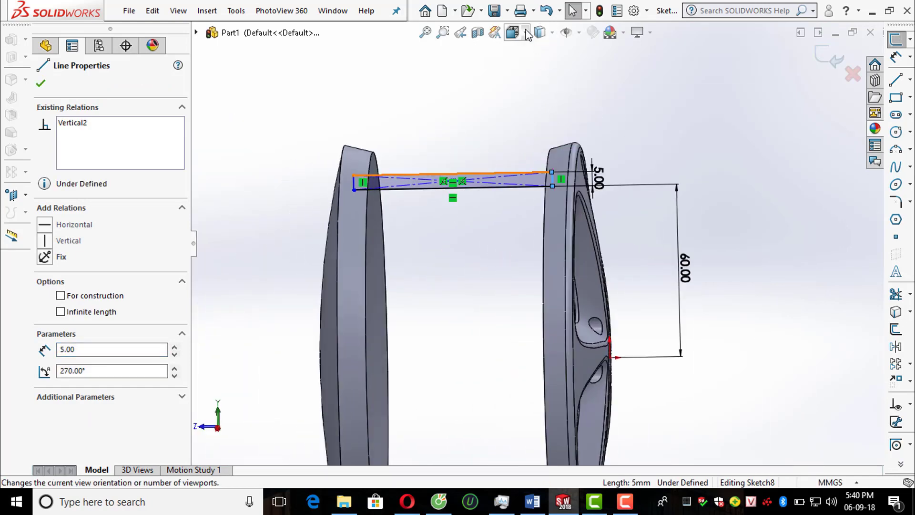
left_click(553, 35)
left_click(542, 127)
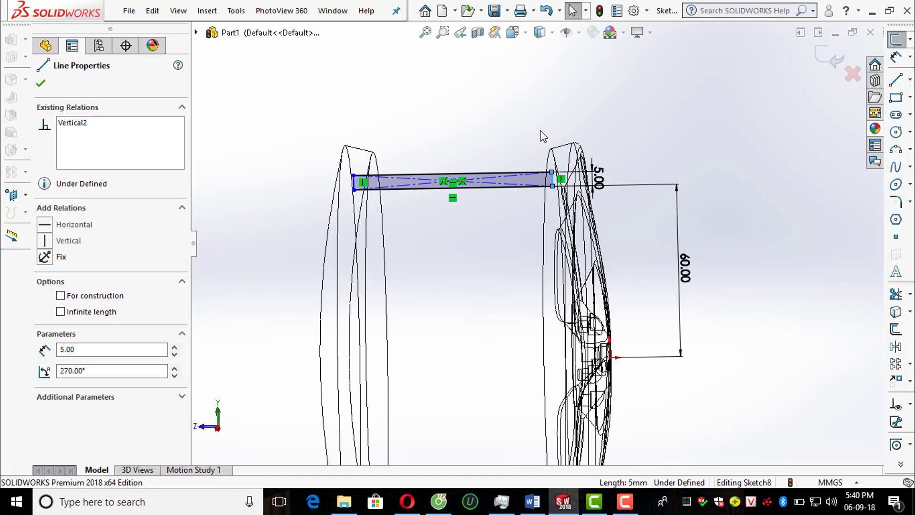
key("ctrl+8")
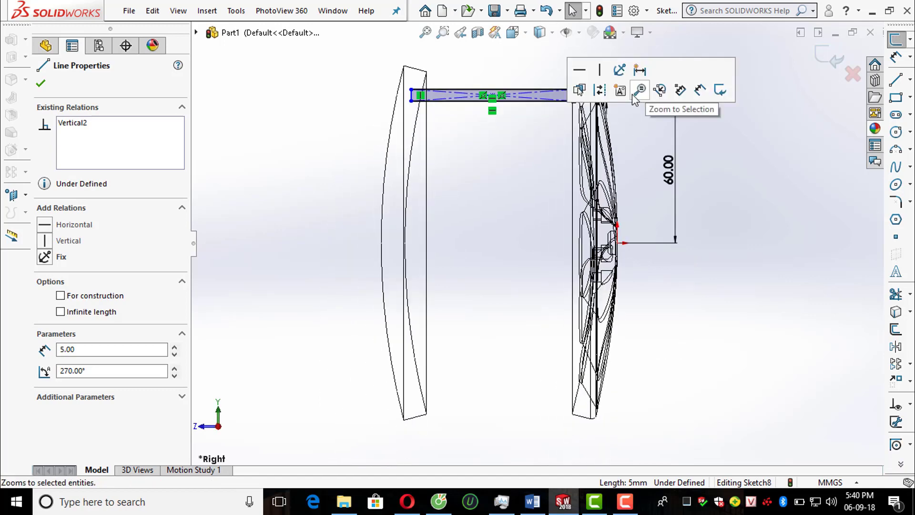
scroll(534, 136, "down", 6)
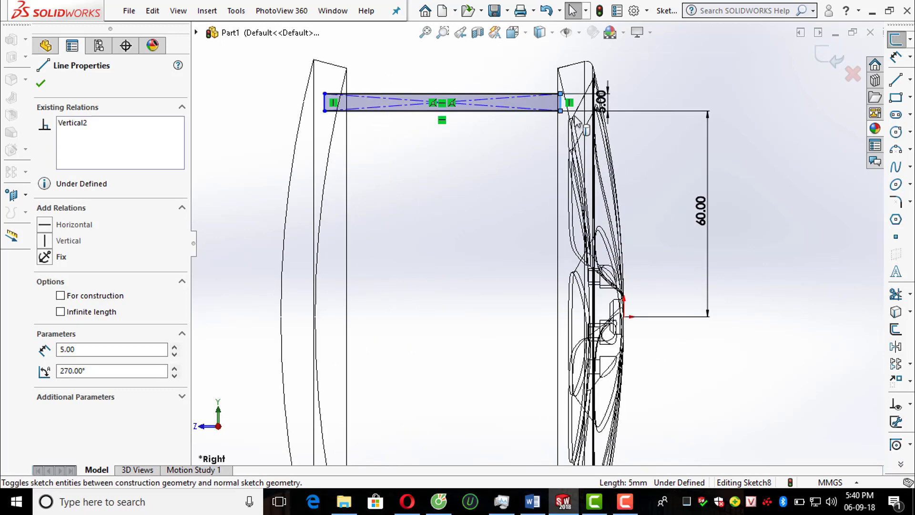
left_click_drag(514, 155, 542, 155)
left_click(463, 236)
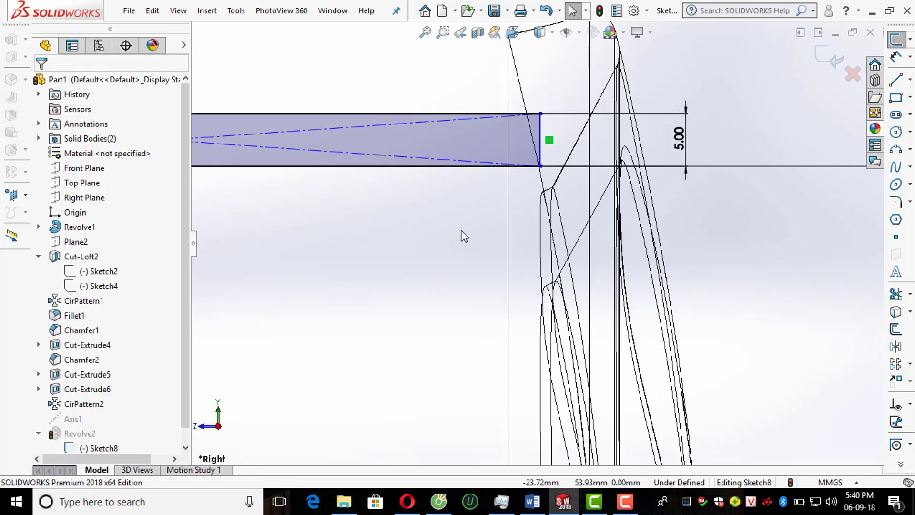
scroll(462, 235, "up", 4)
left_click(835, 65)
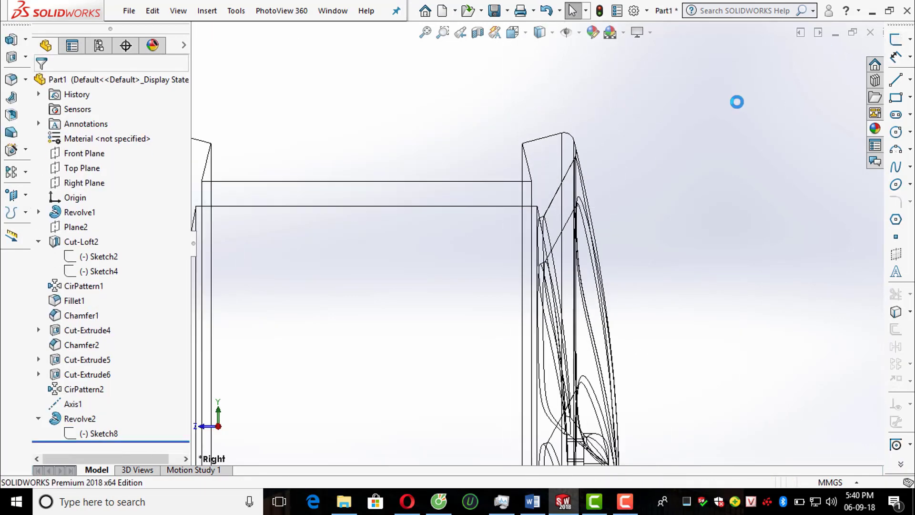
scroll(685, 174, "up", 5)
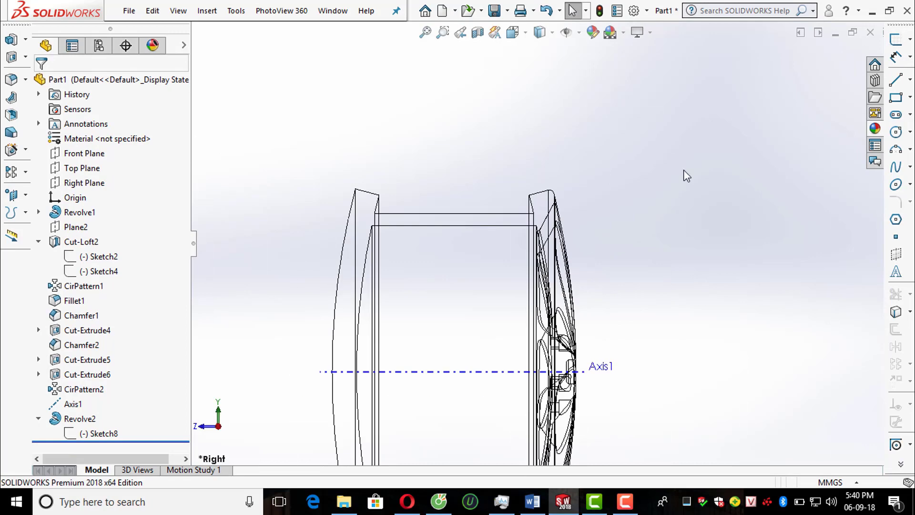
Step: Return to shaded-with-edges display and examine the wheel from the spoke side
left_click(552, 32)
left_click(542, 52)
mouse_move(544, 143)
middle_mouse_down()
mouse_move(547, 196)
mouse_move(518, 215)
mouse_move(599, 282)
mouse_move(548, 186)
mouse_move(508, 213)
mouse_move(541, 241)
mouse_move(572, 247)
mouse_move(505, 211)
mouse_move(522, 226)
middle_mouse_up()
scroll(538, 236, "down", 4)
scroll(543, 237, "up", 2)
scroll(601, 276, "up", 3)
scroll(508, 213, "down", 3)
scroll(509, 213, "up", 1)
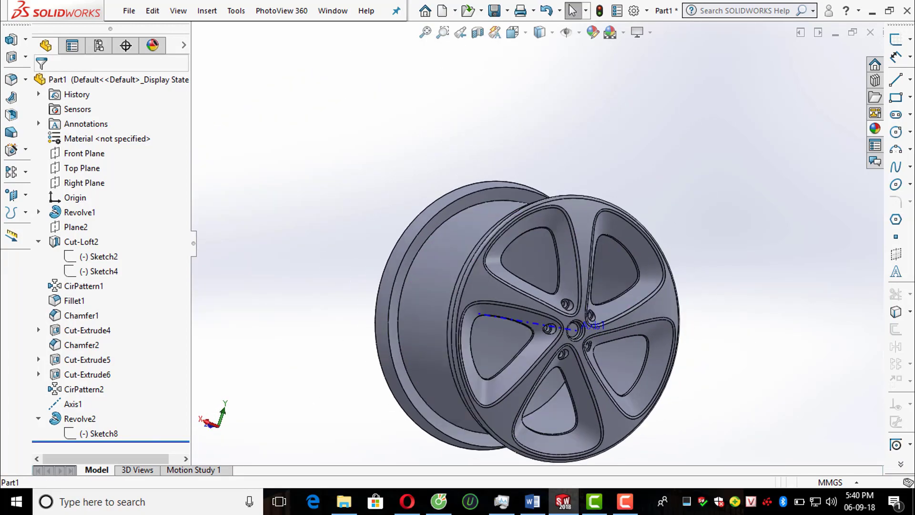
Step: Start a new sketch on the Top Plane and show the model in wireframe
left_click(897, 40)
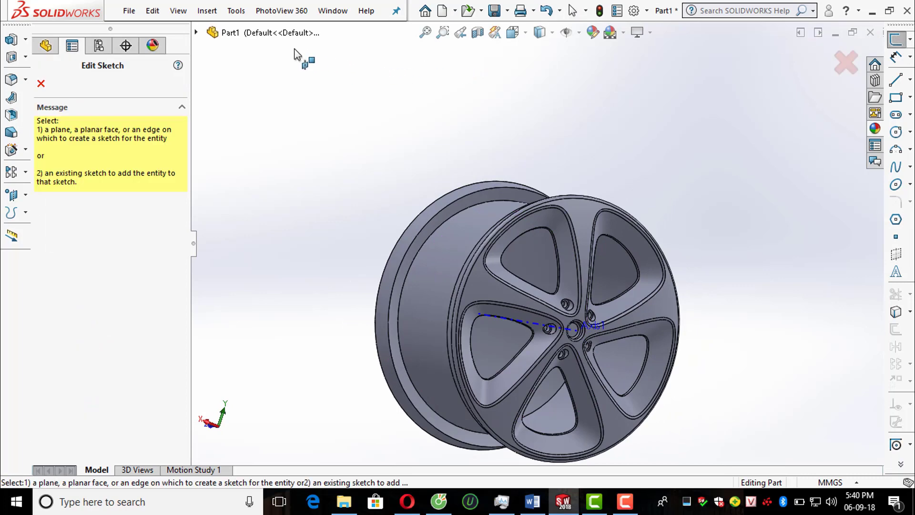
left_click(196, 32)
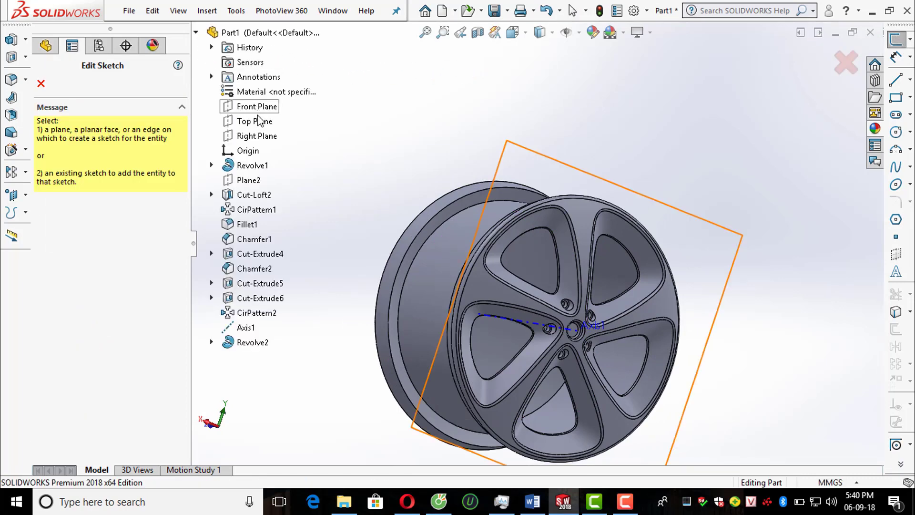
left_click(251, 125)
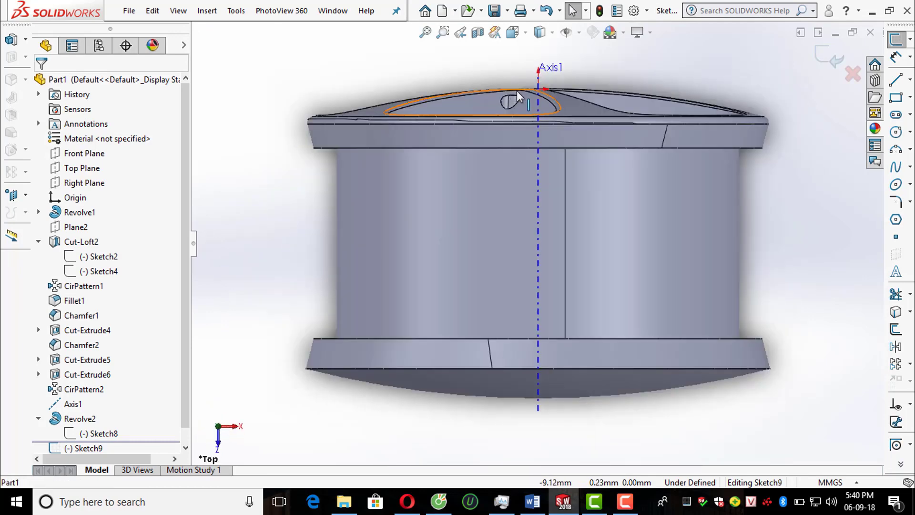
left_click(541, 32)
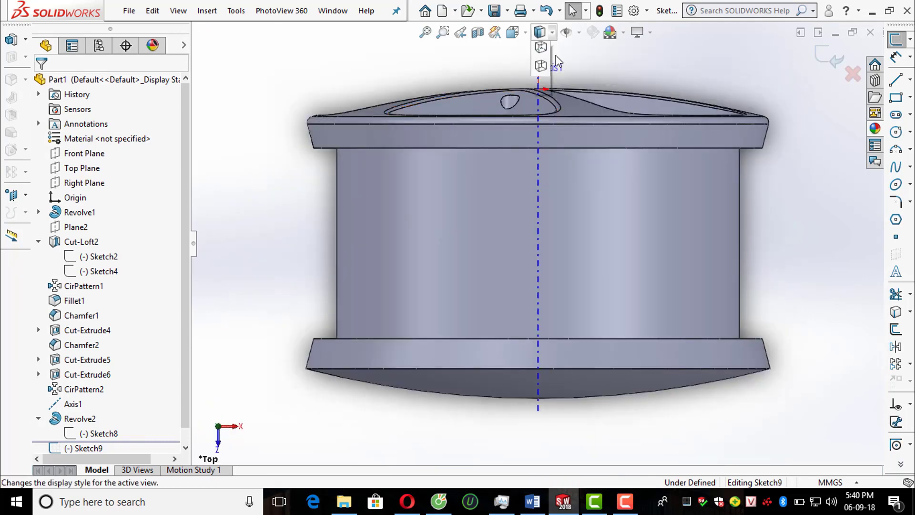
left_click(541, 123)
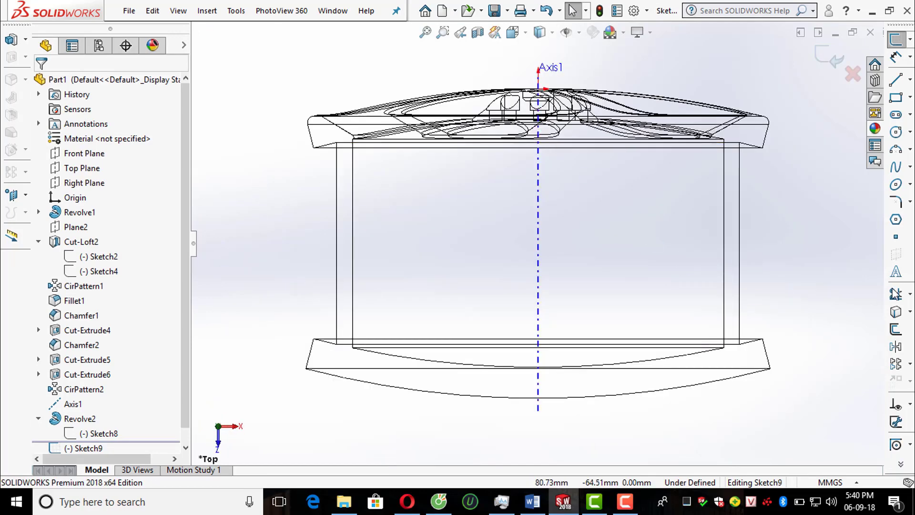
Step: Draw a corner rectangle about 60 mm wide from the barrel's inner wall to the central axis, extending past the rear disc, and exit the sketch
left_click(896, 97)
left_click(723, 259)
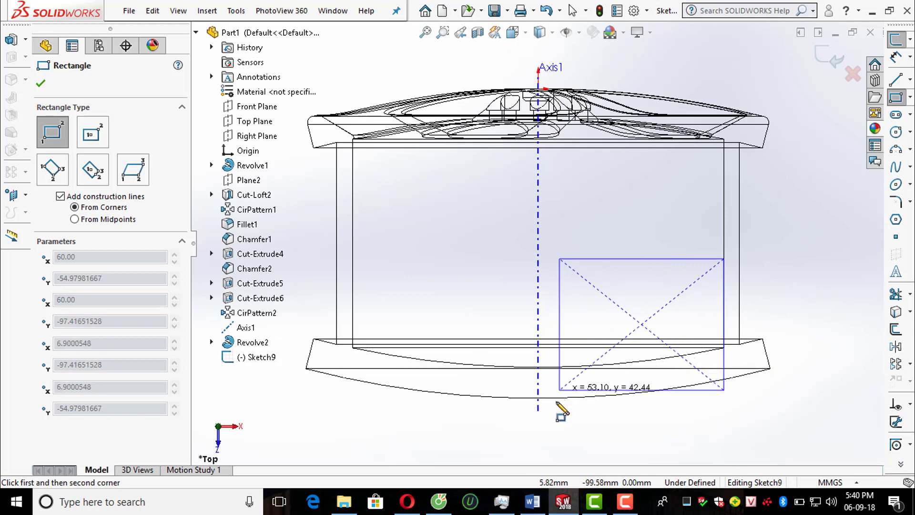
left_click(538, 426)
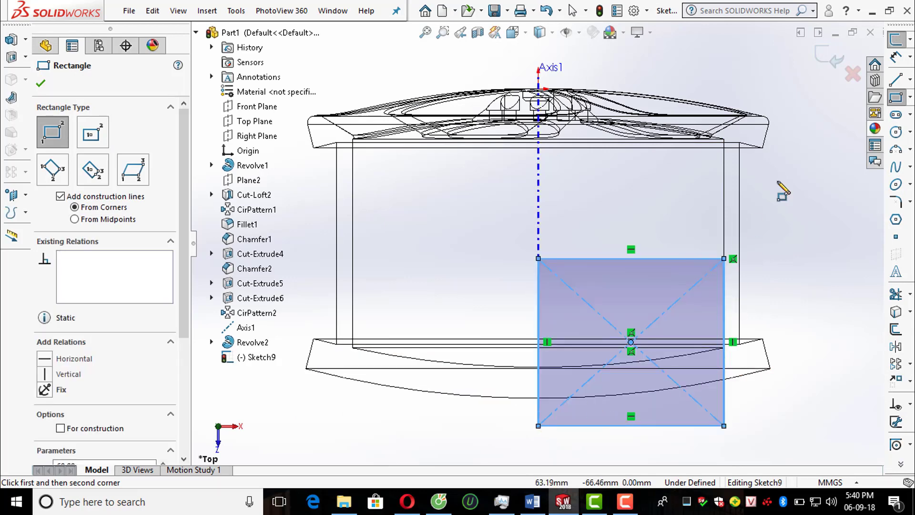
key("Escape")
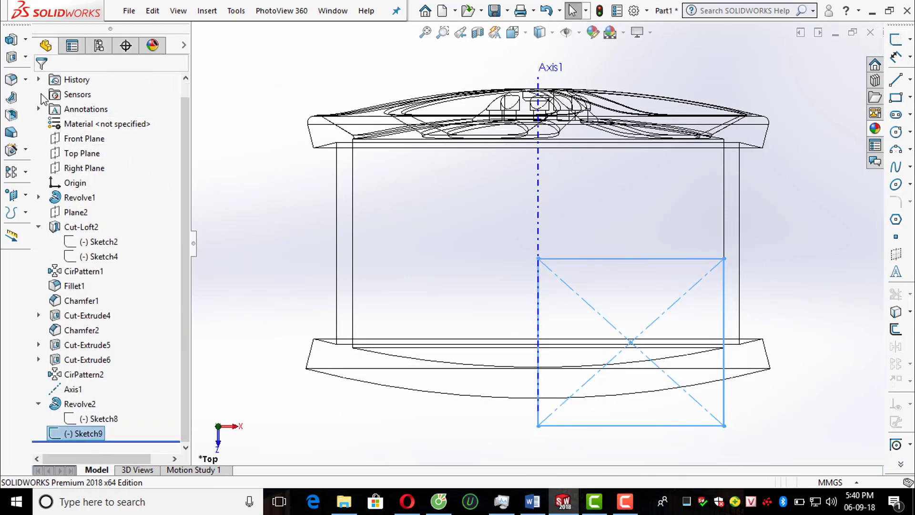
Step: Cut the rear disc open with a 360° Revolved Cut of the rectangle about the wheel's central axis
left_click(25, 57)
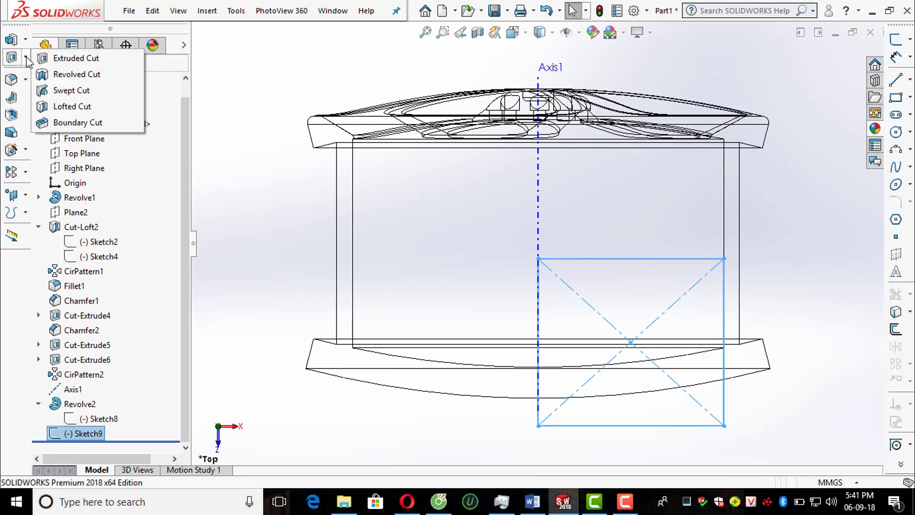
left_click(76, 74)
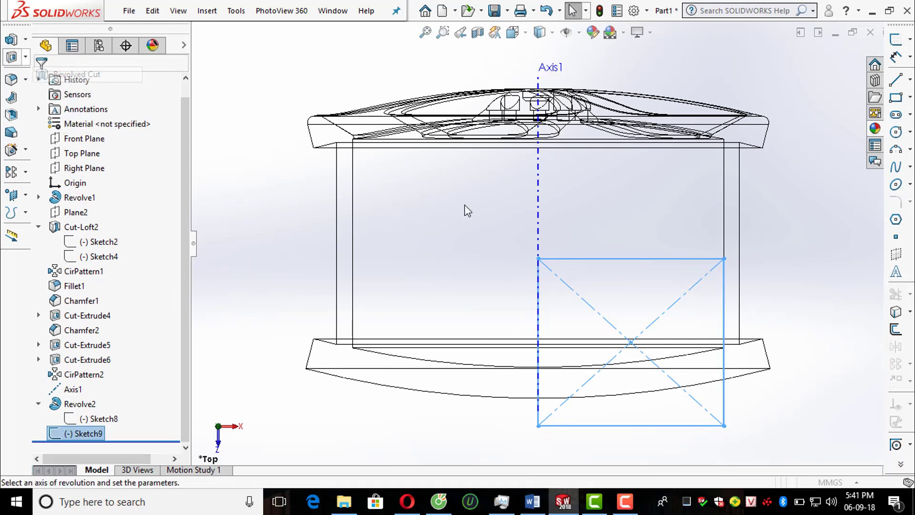
left_click(535, 194)
left_click(41, 84)
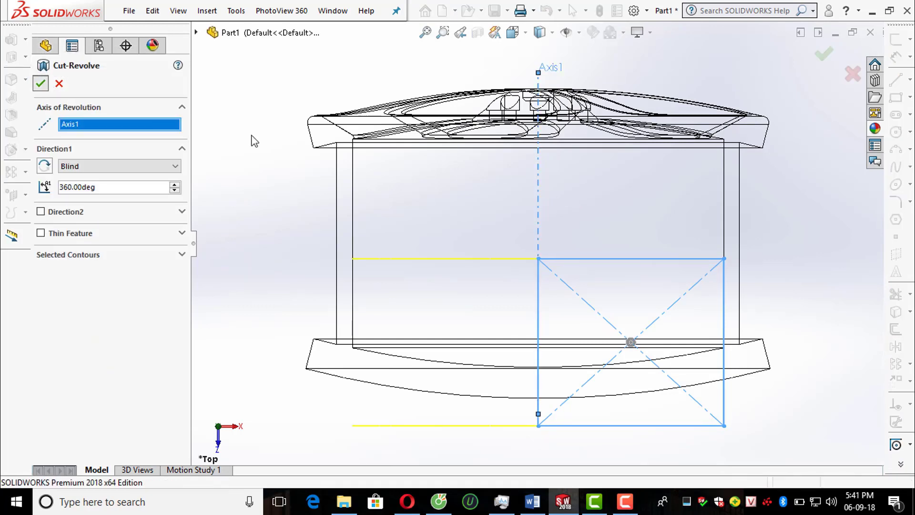
Step: Switch the display back to shaded with edges and orbit around the cut wheel
middle_click_drag(765, 244, 578, 78)
left_click(553, 34)
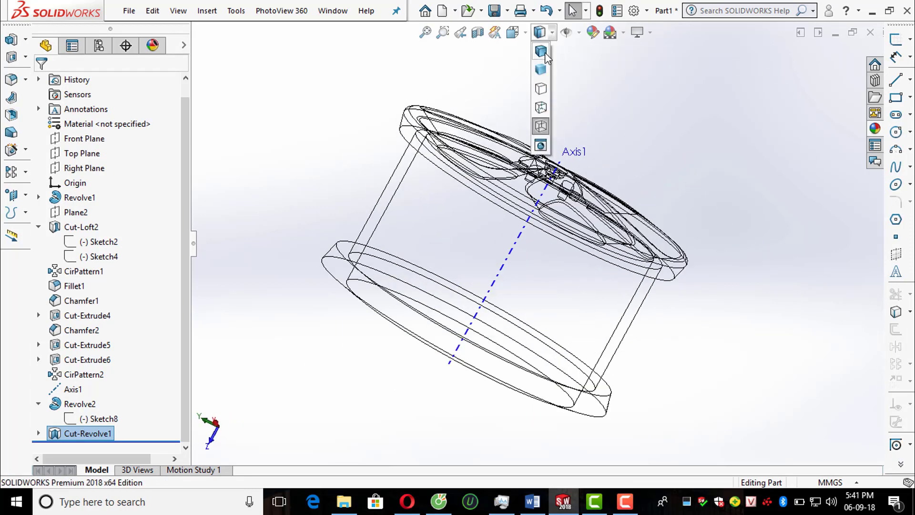
left_click(541, 88)
mouse_move(668, 213)
middle_mouse_down()
mouse_move(652, 130)
mouse_move(608, 164)
middle_mouse_up()
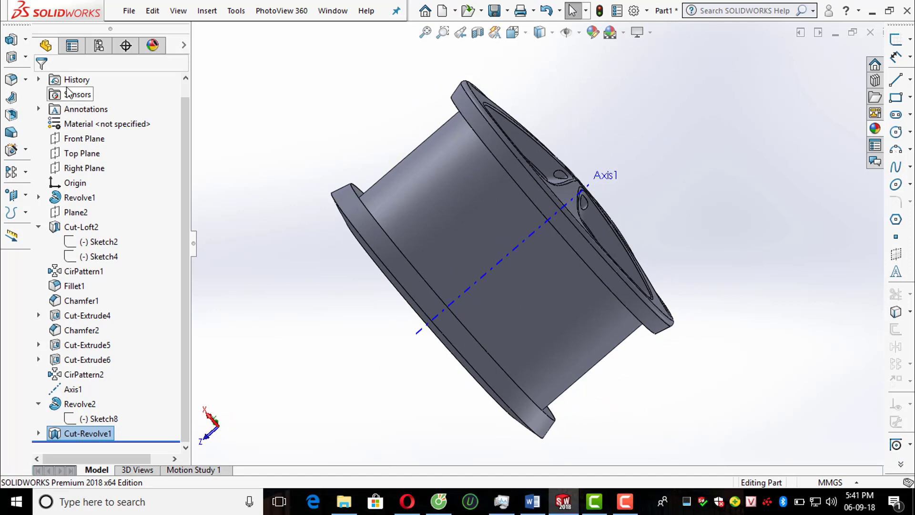
Step: Fillet the edges of the rear disc's outward-facing annular face with a 2 mm radius
middle_click_drag(400, 207, 433, 234)
left_click(457, 186)
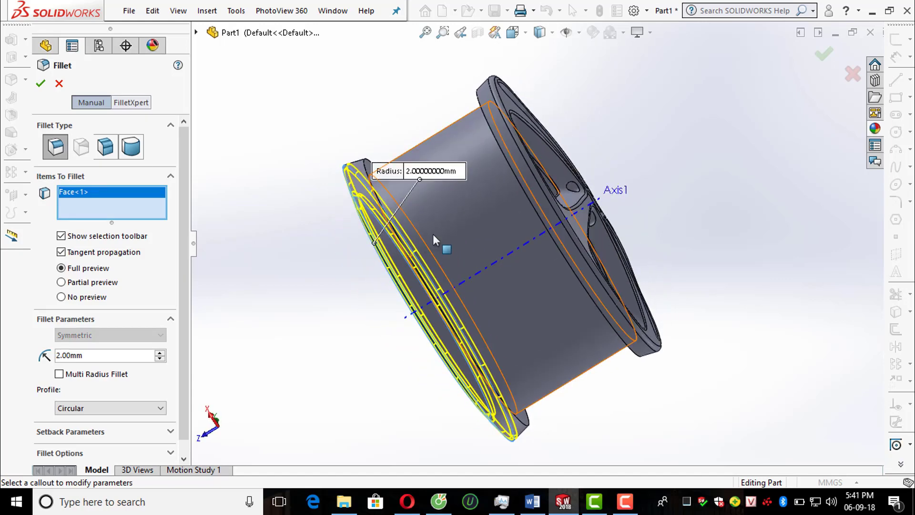
left_click(41, 84)
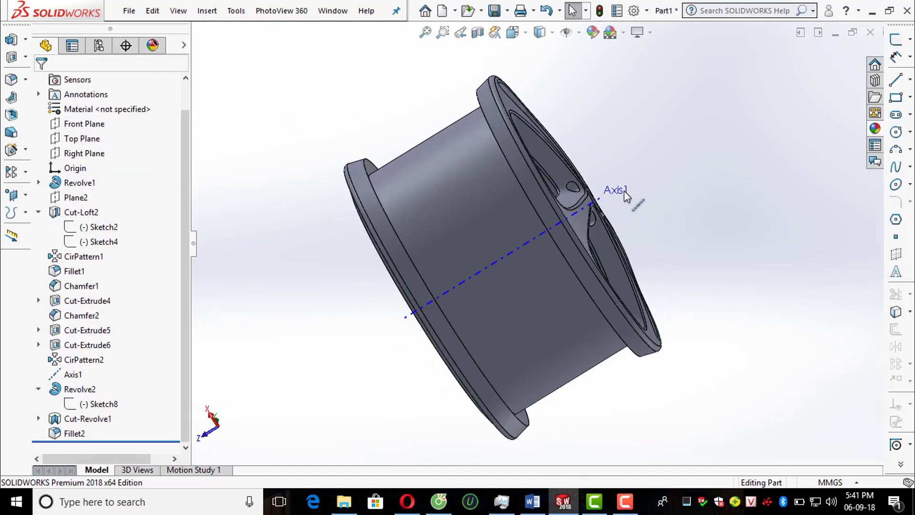
Step: Fillet the outer circular edges on the barrel-facing sides of both the rear and front discs with a 2 mm radius
middle_click_drag(639, 194, 395, 136)
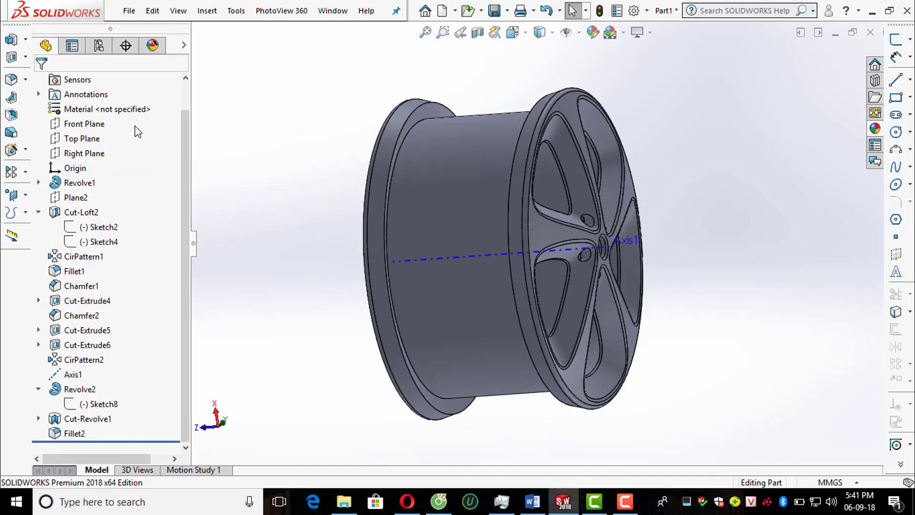
key("Return")
scroll(400, 115, "down", 2)
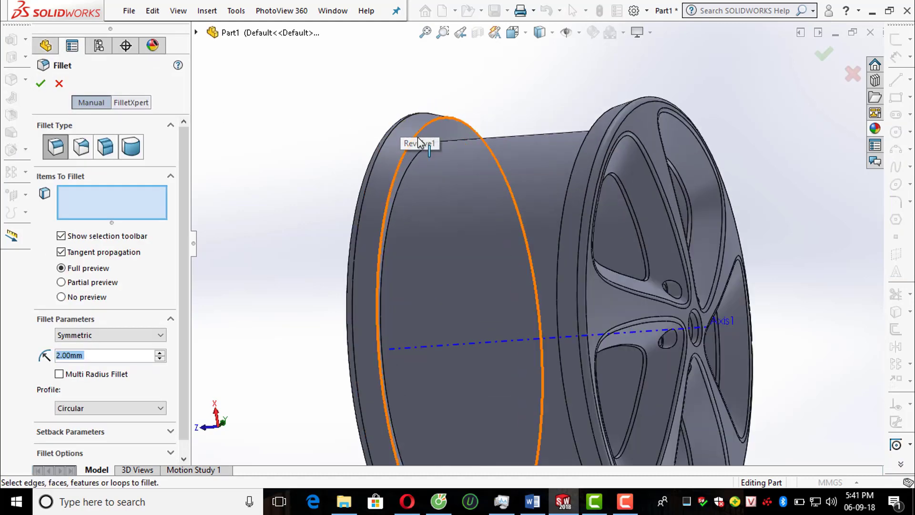
left_click(418, 142)
middle_click_drag(419, 142, 570, 184)
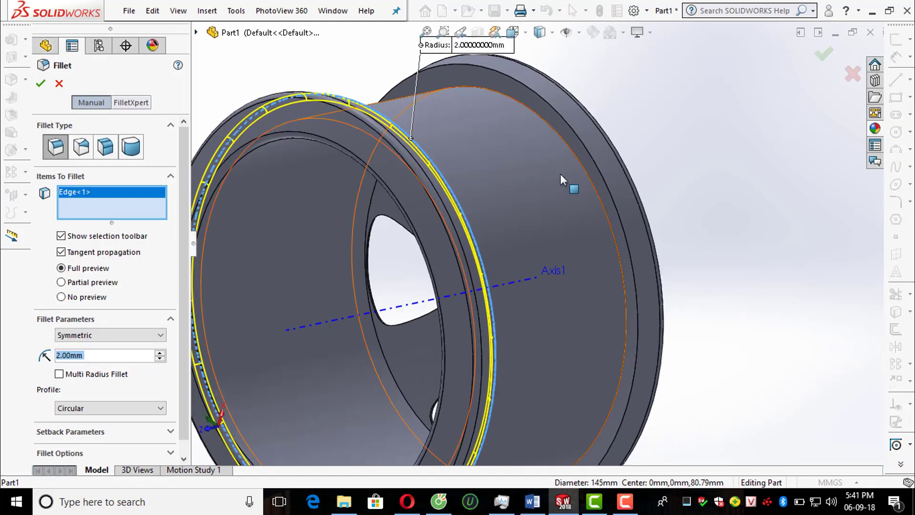
left_click(586, 148)
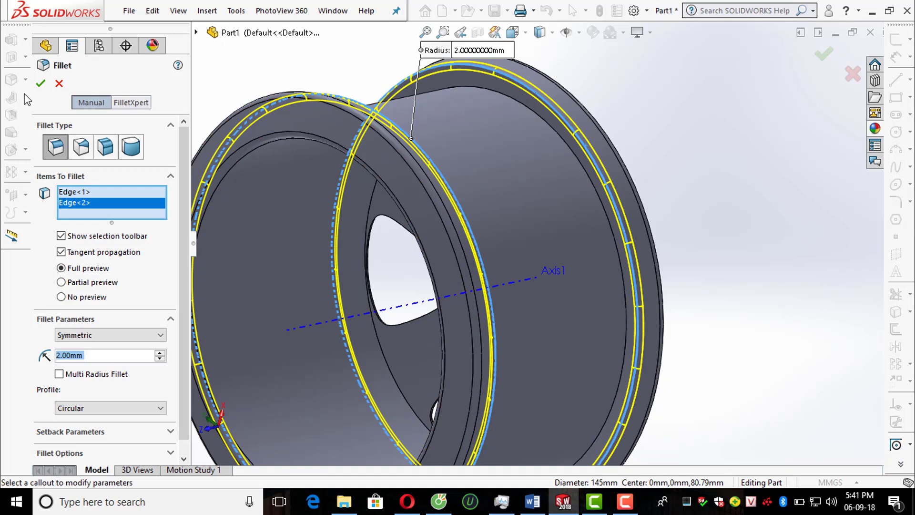
scroll(730, 194, "up", 3)
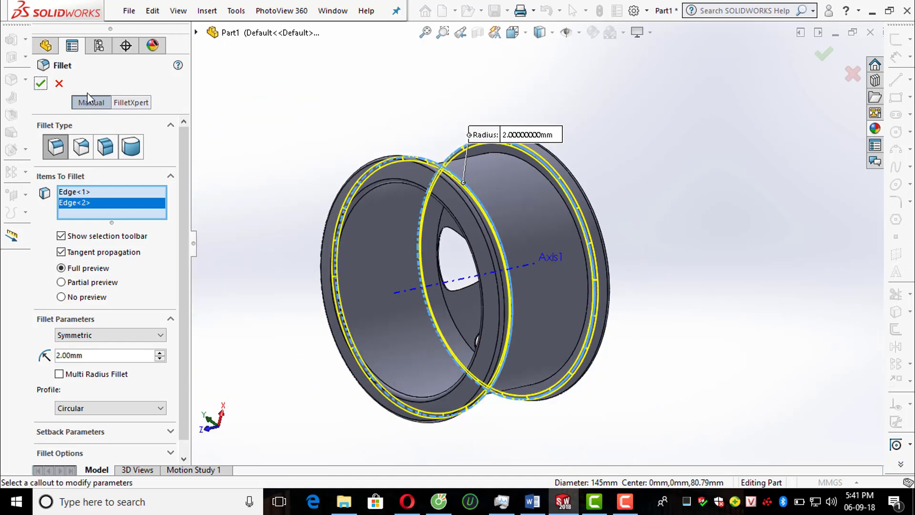
left_click(42, 84)
Step: Examine the filleted wheel from several angles, including the spokes, bolt holes and rim edges
middle_click_drag(723, 281, 476, 349)
scroll(484, 316, "down", 3)
scroll(482, 317, "up", 3)
middle_click_drag(482, 317, 523, 289)
scroll(519, 190, "down", 1)
scroll(519, 190, "up", 1)
middle_click_drag(511, 205, 536, 203)
scroll(551, 243, "up", 1)
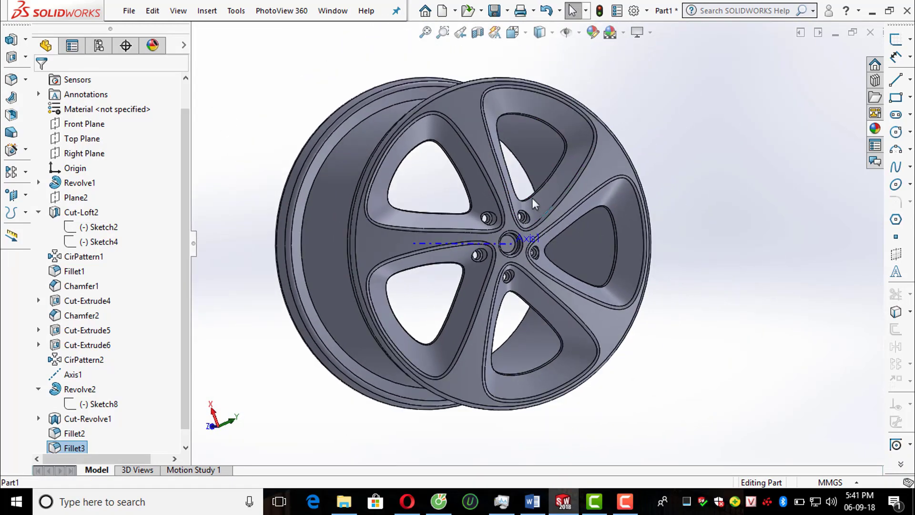
scroll(533, 199, "down", 1)
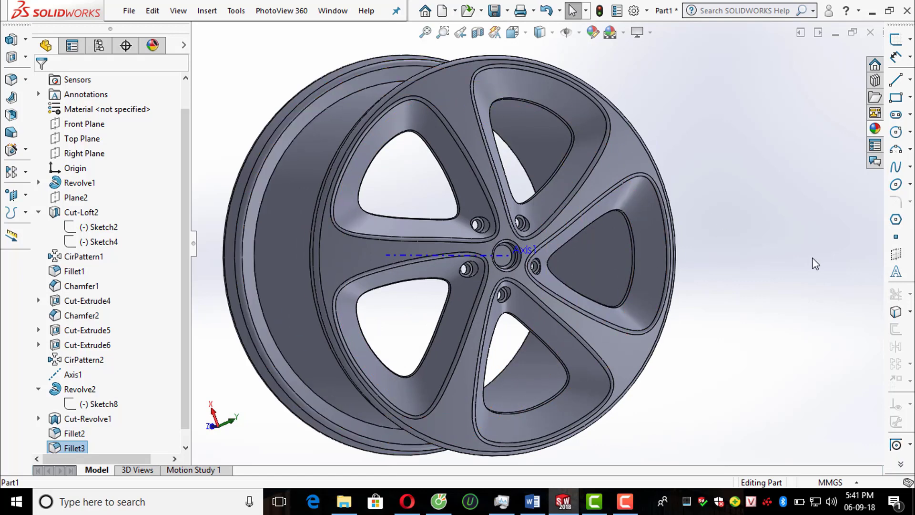